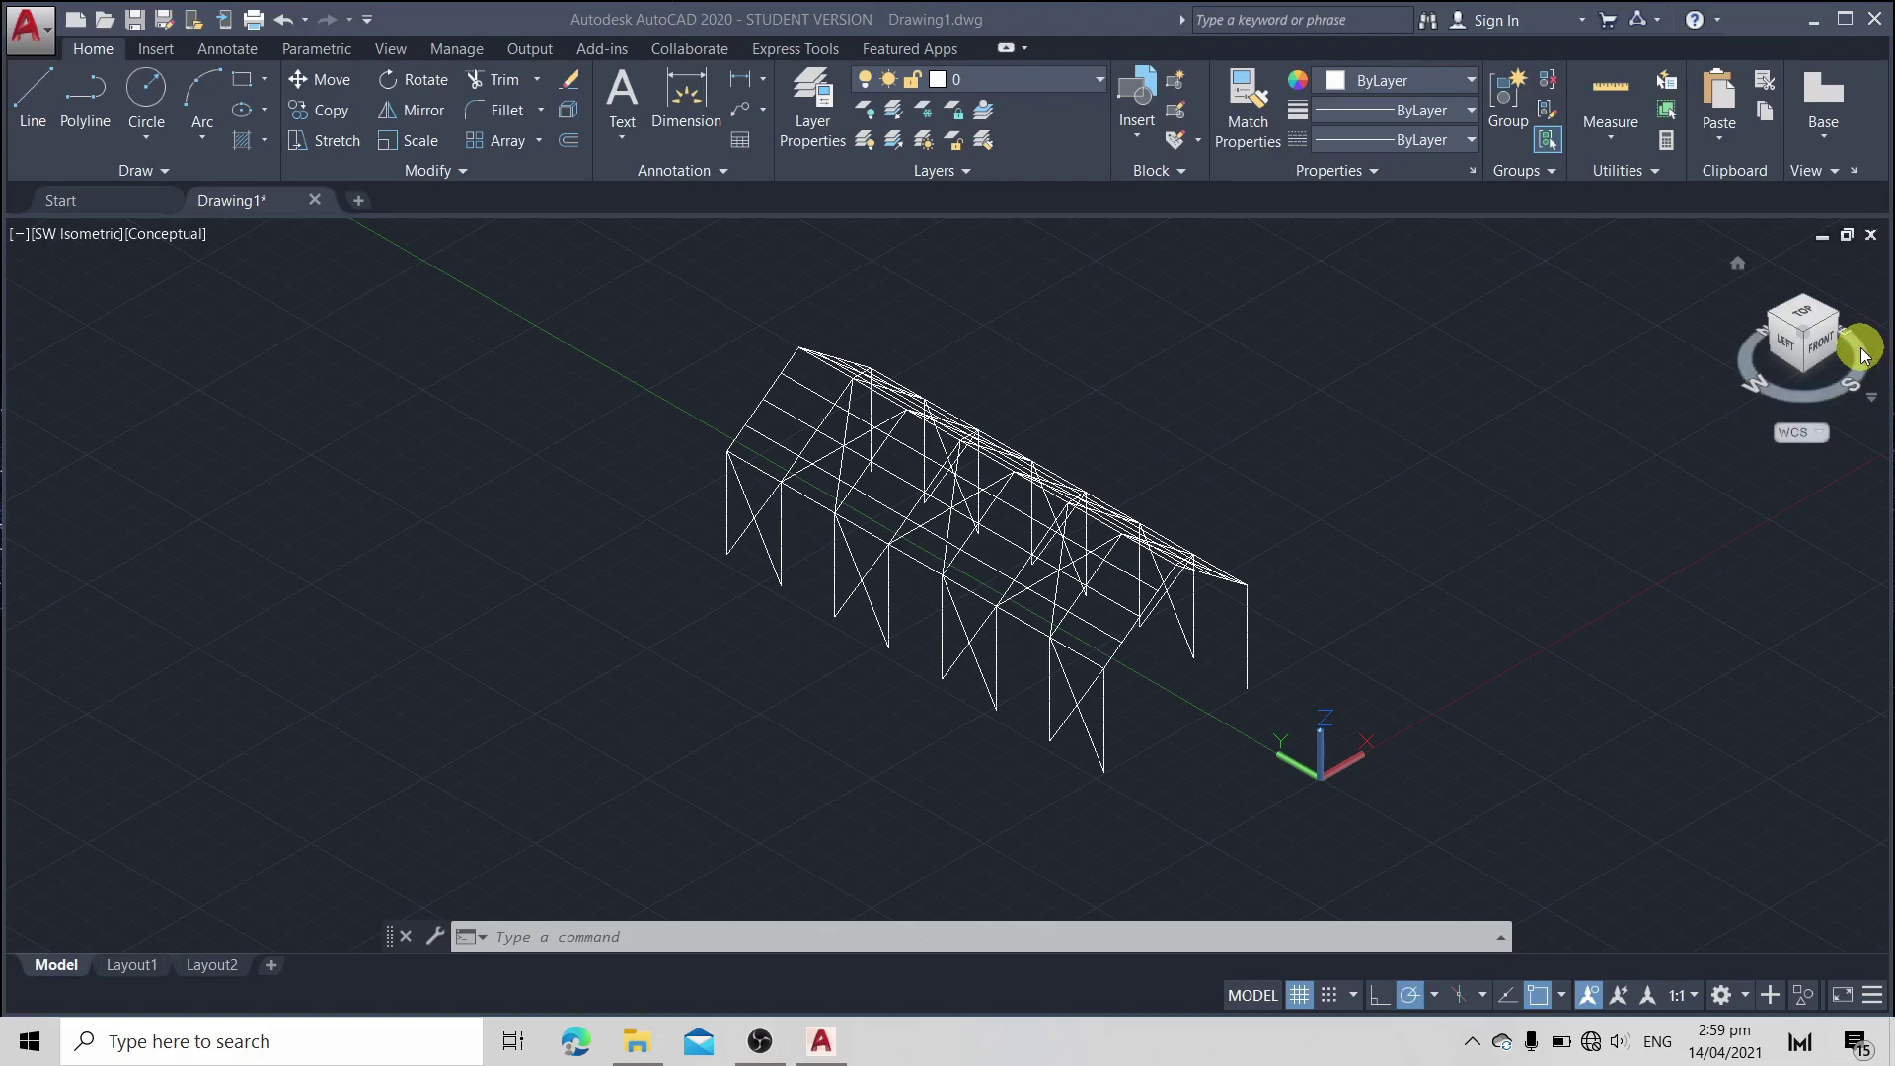
View the whole warehouse frame from the SE Isometric direction
click(1838, 316)
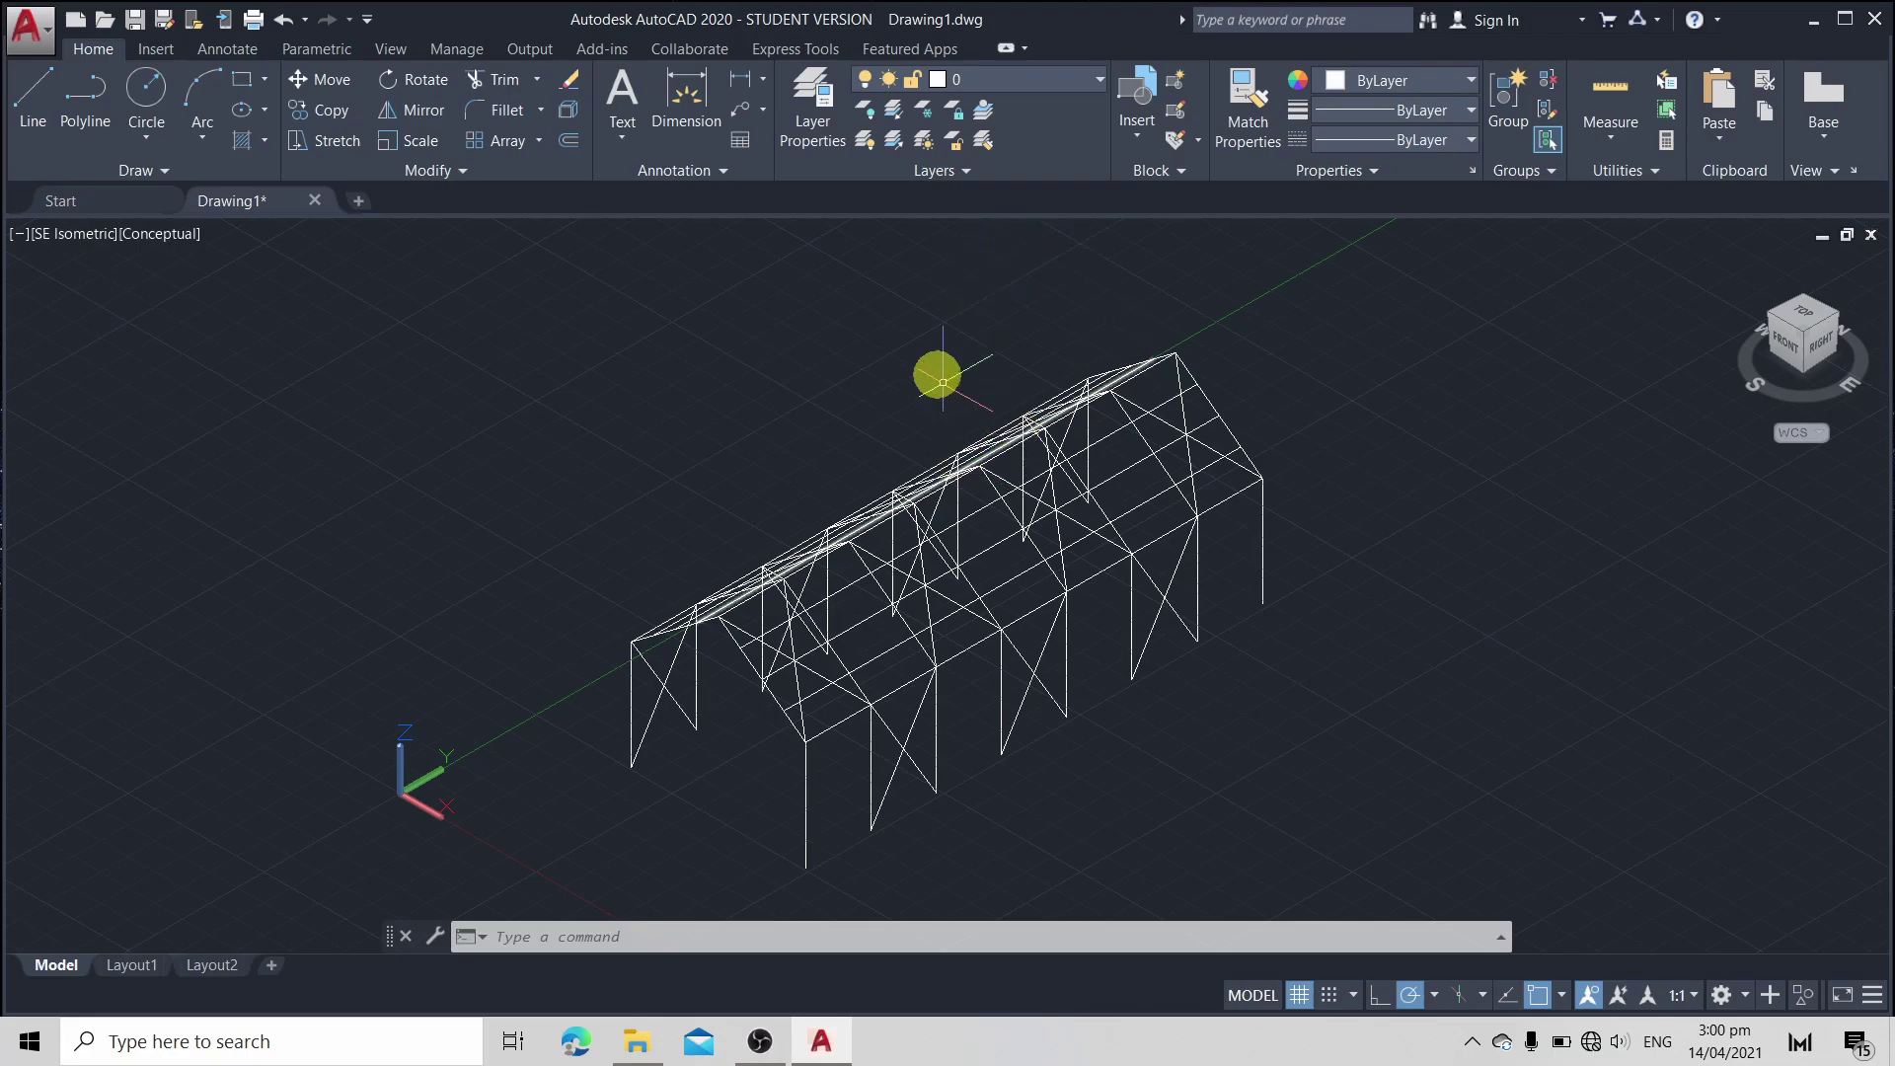
scroll(858, 262, down, 4)
scroll(859, 365, up, 3)
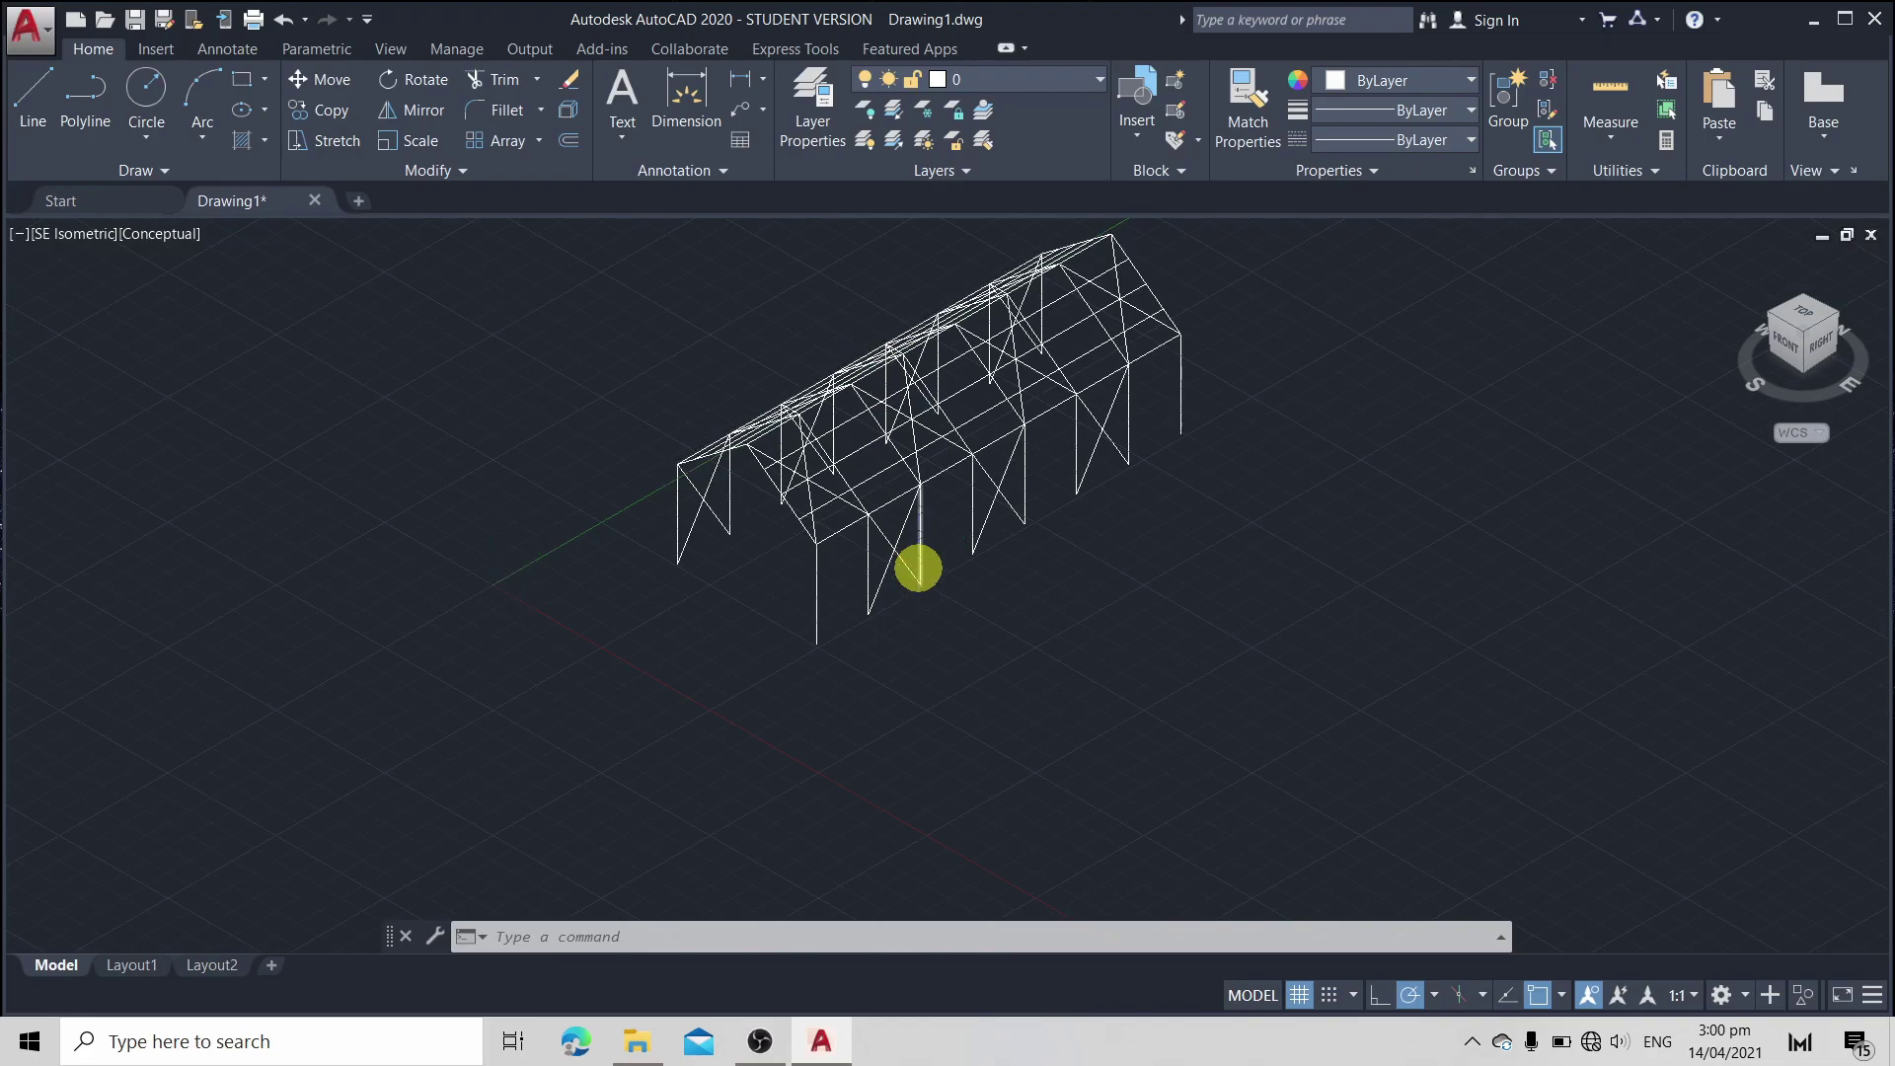
scroll(922, 493, down, 2)
scroll(982, 427, up, 3)
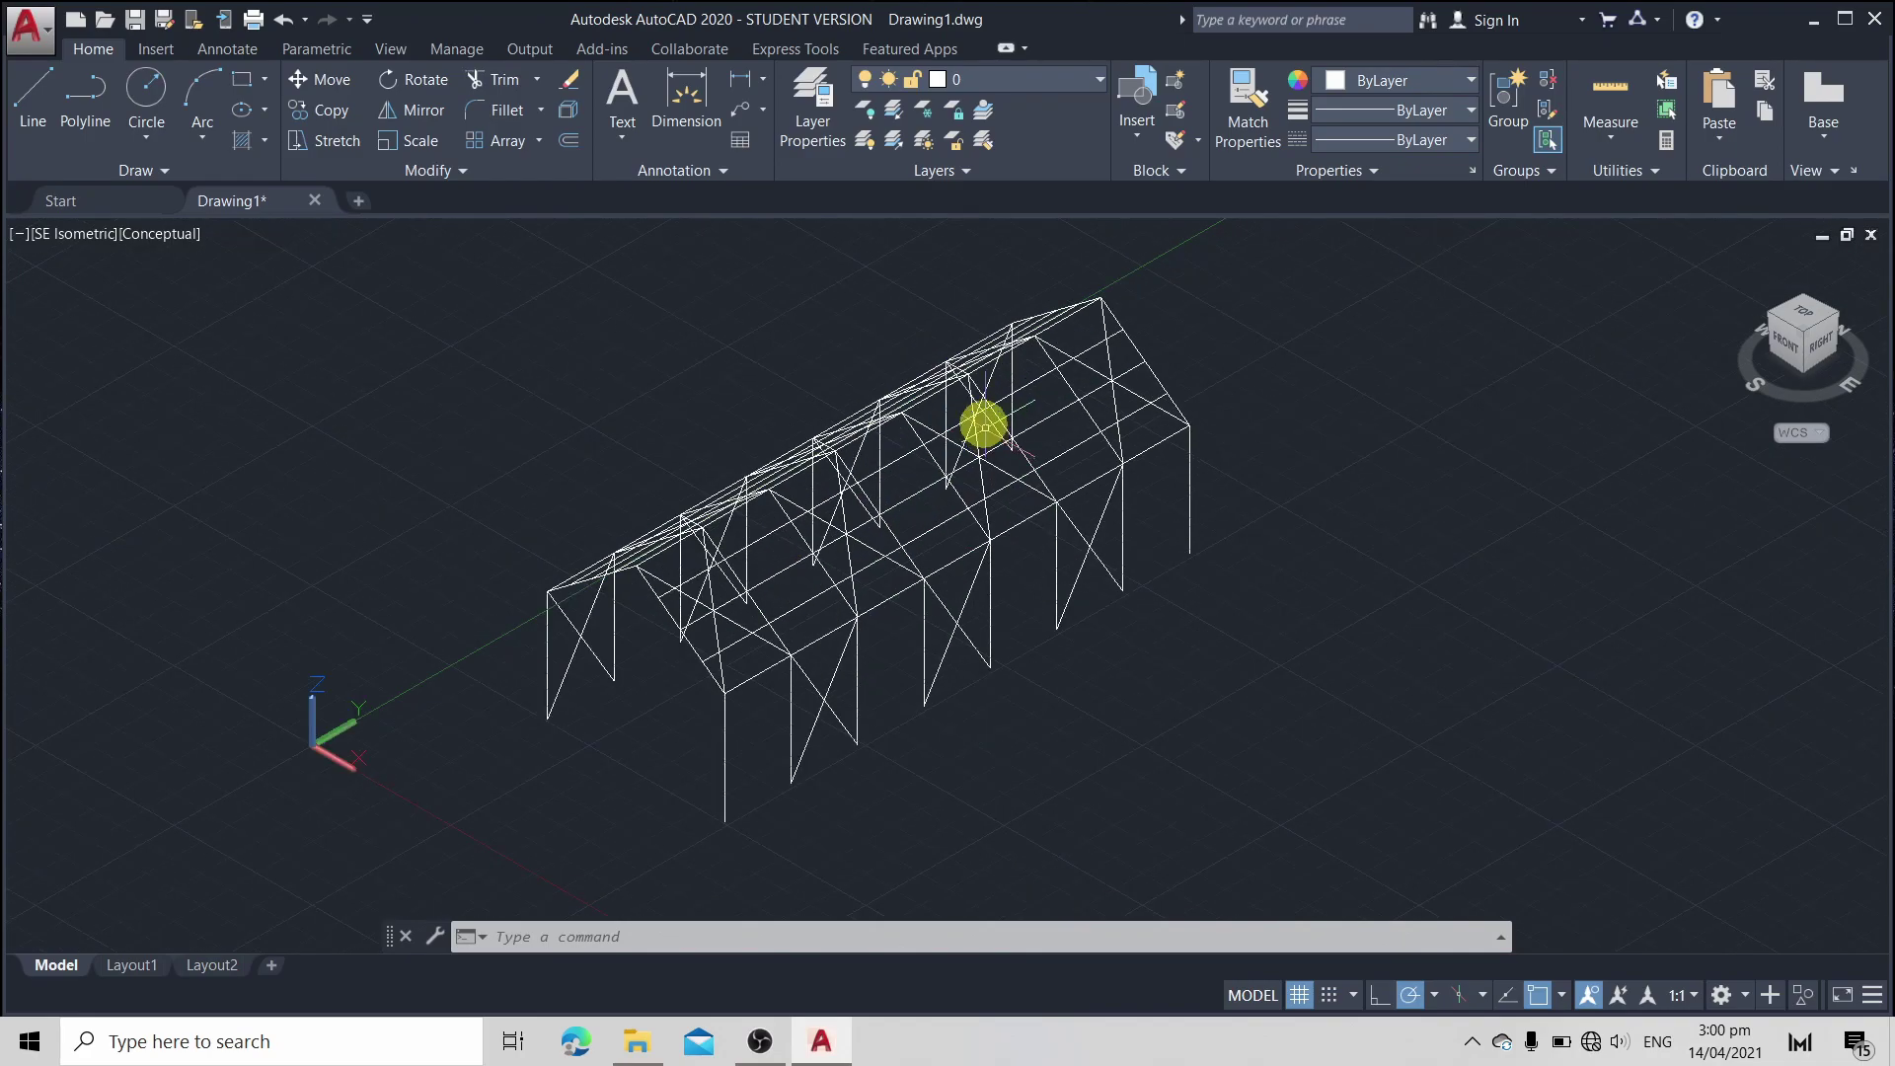
Save a copy of the frame drawing as sample2 in AutoCAD 2018 DXF format in the CAD folder
click(37, 39)
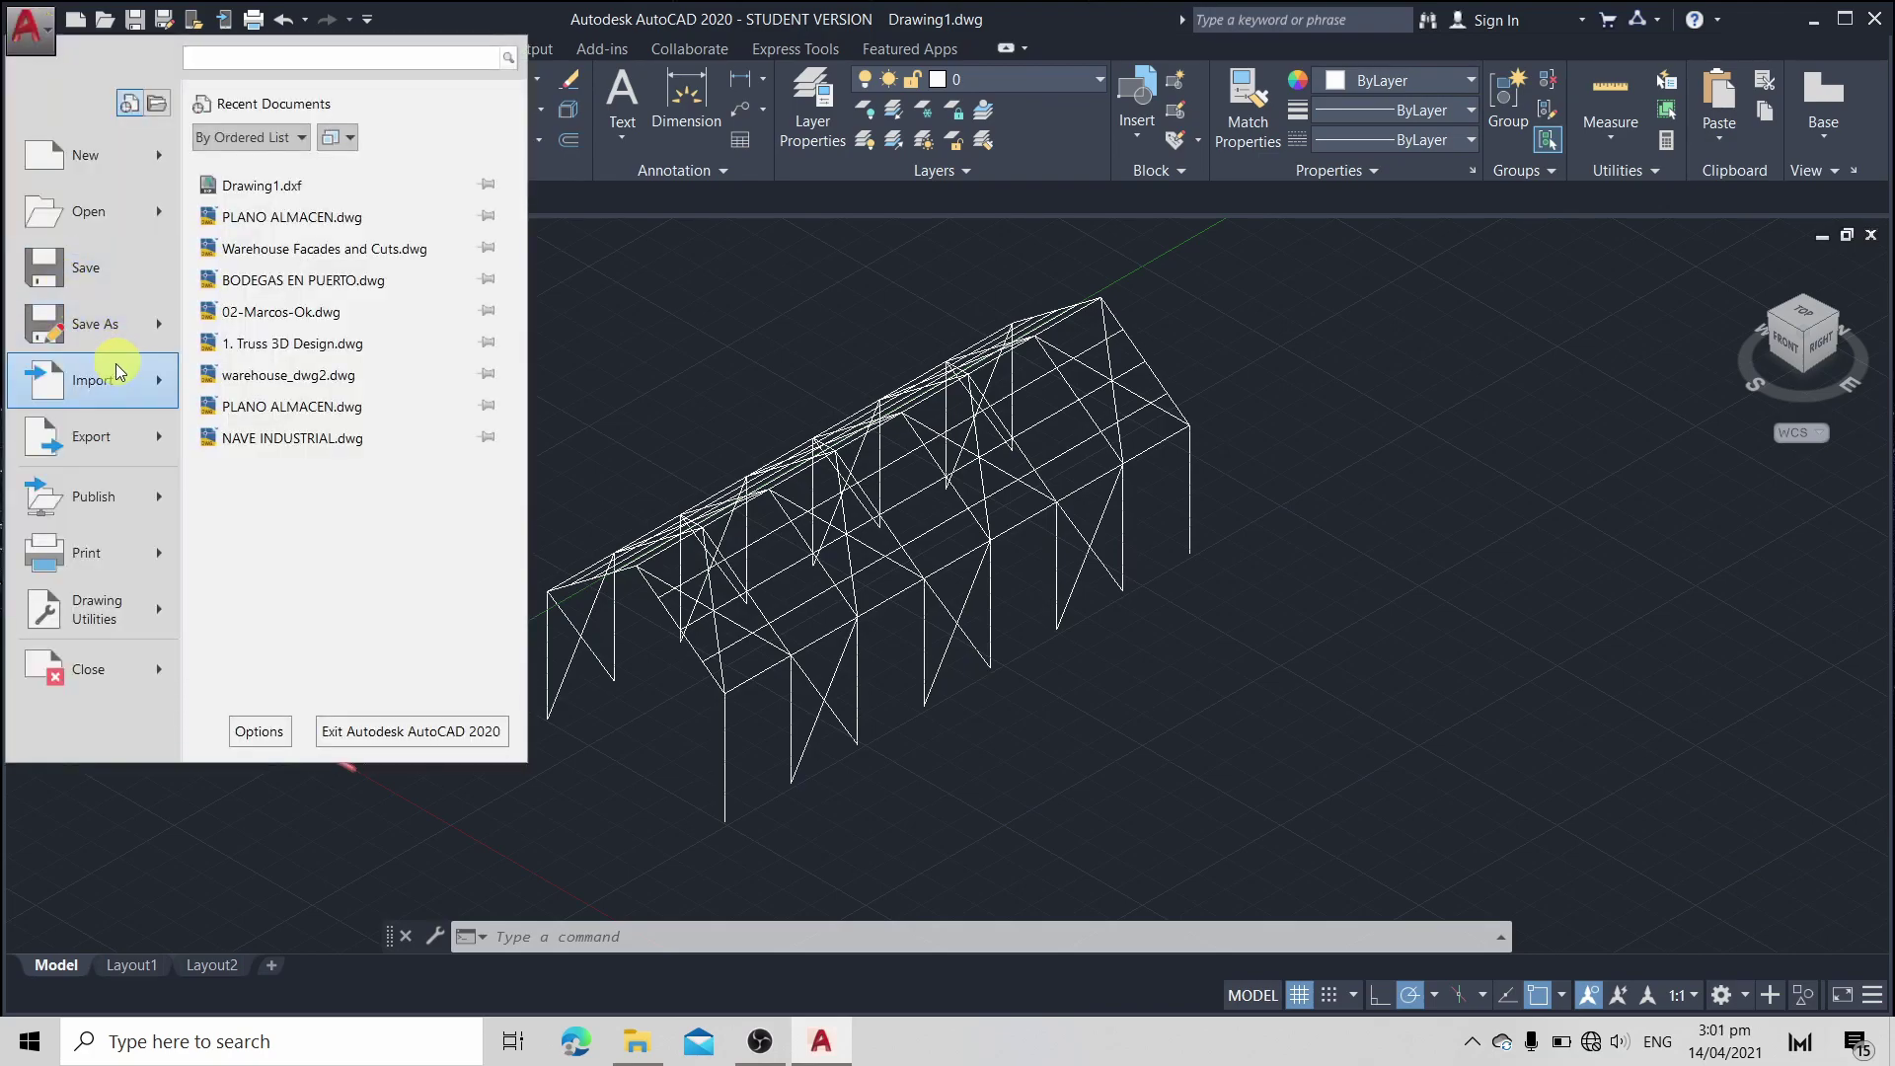
mouse_move(155, 340)
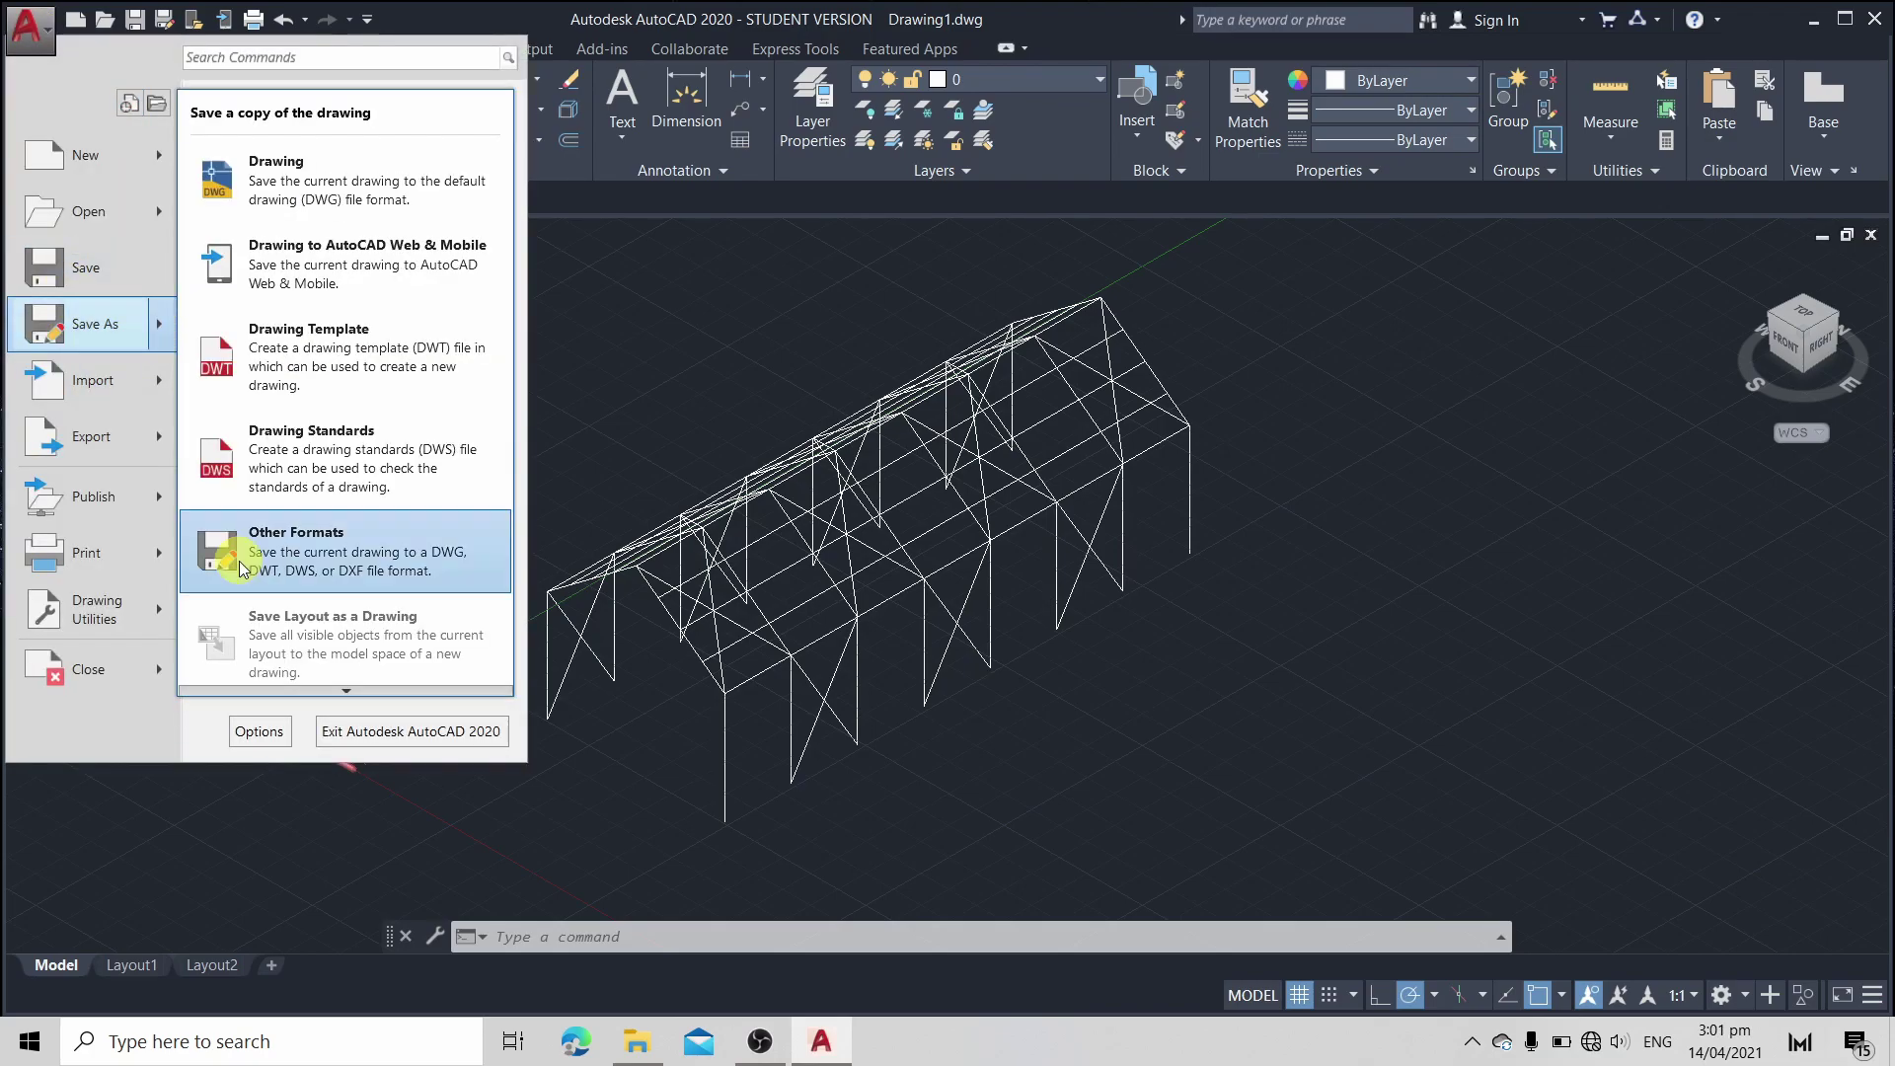
click(357, 549)
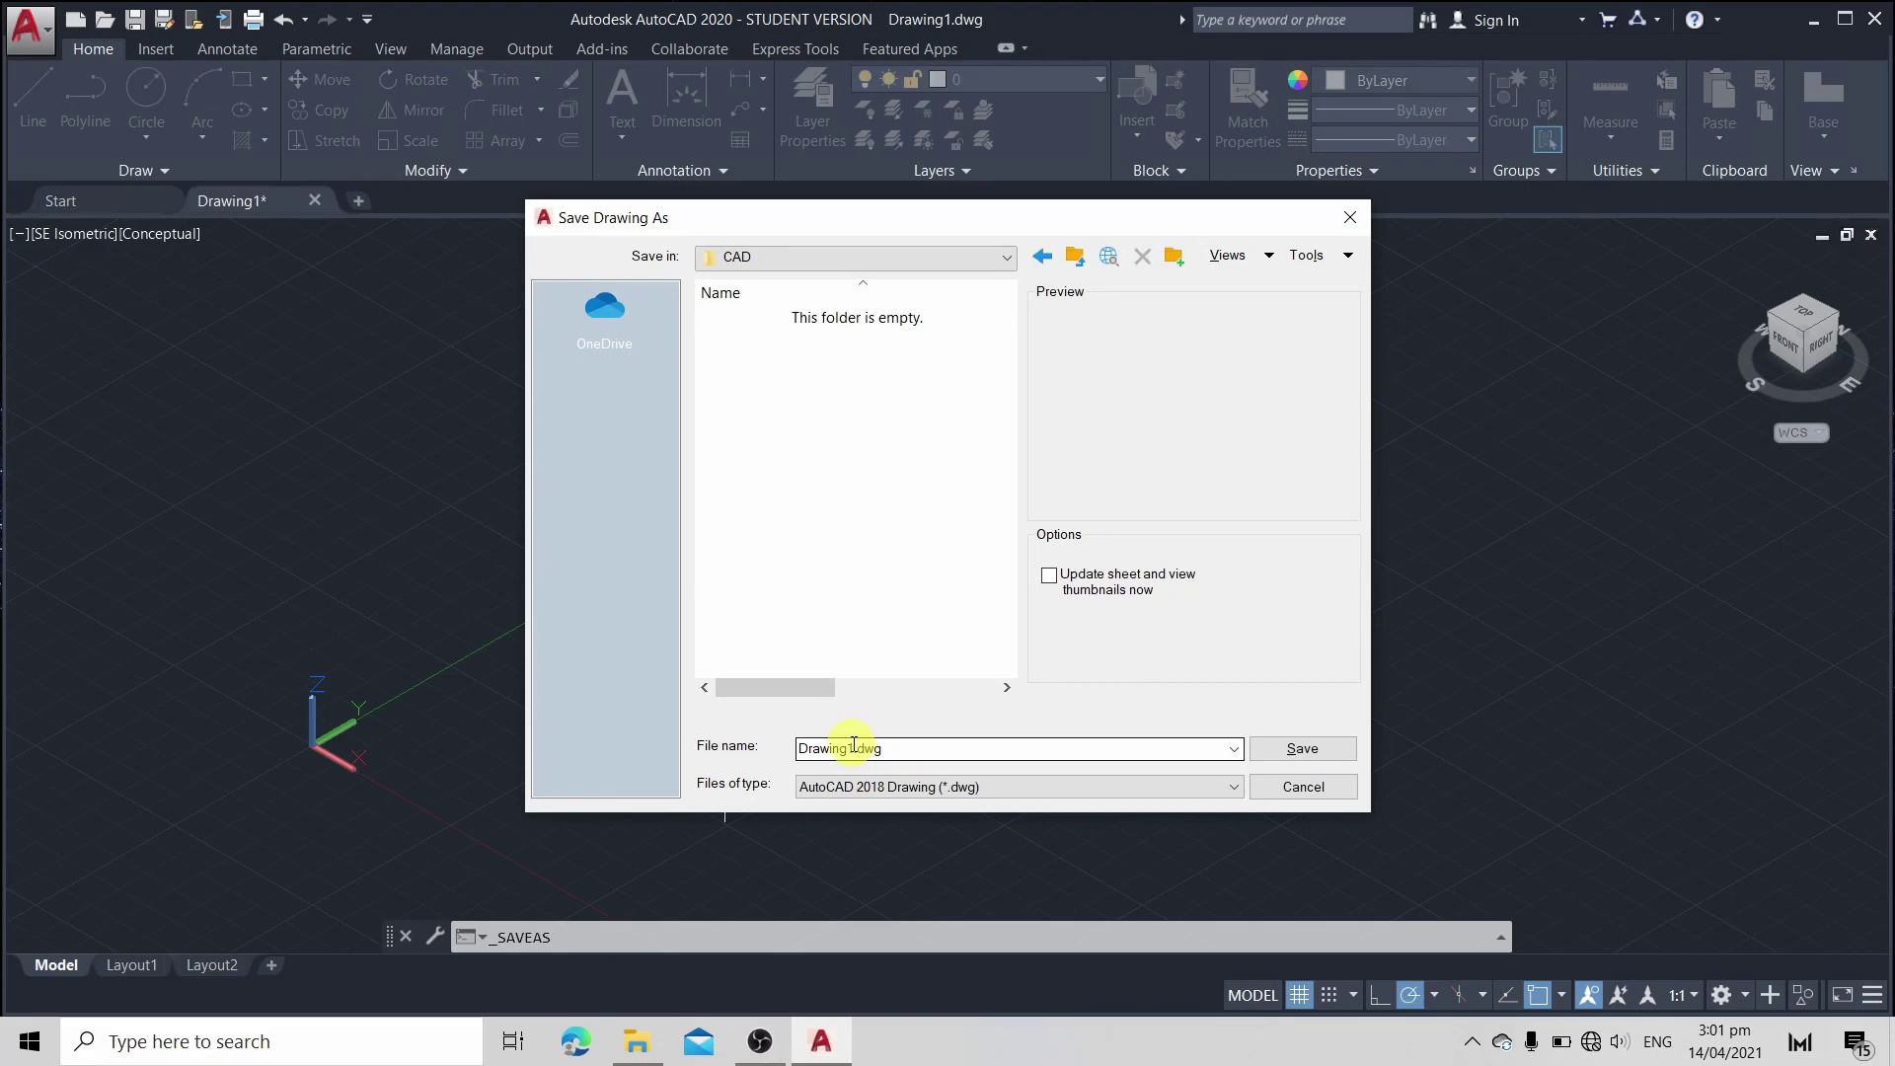
double_click(845, 749)
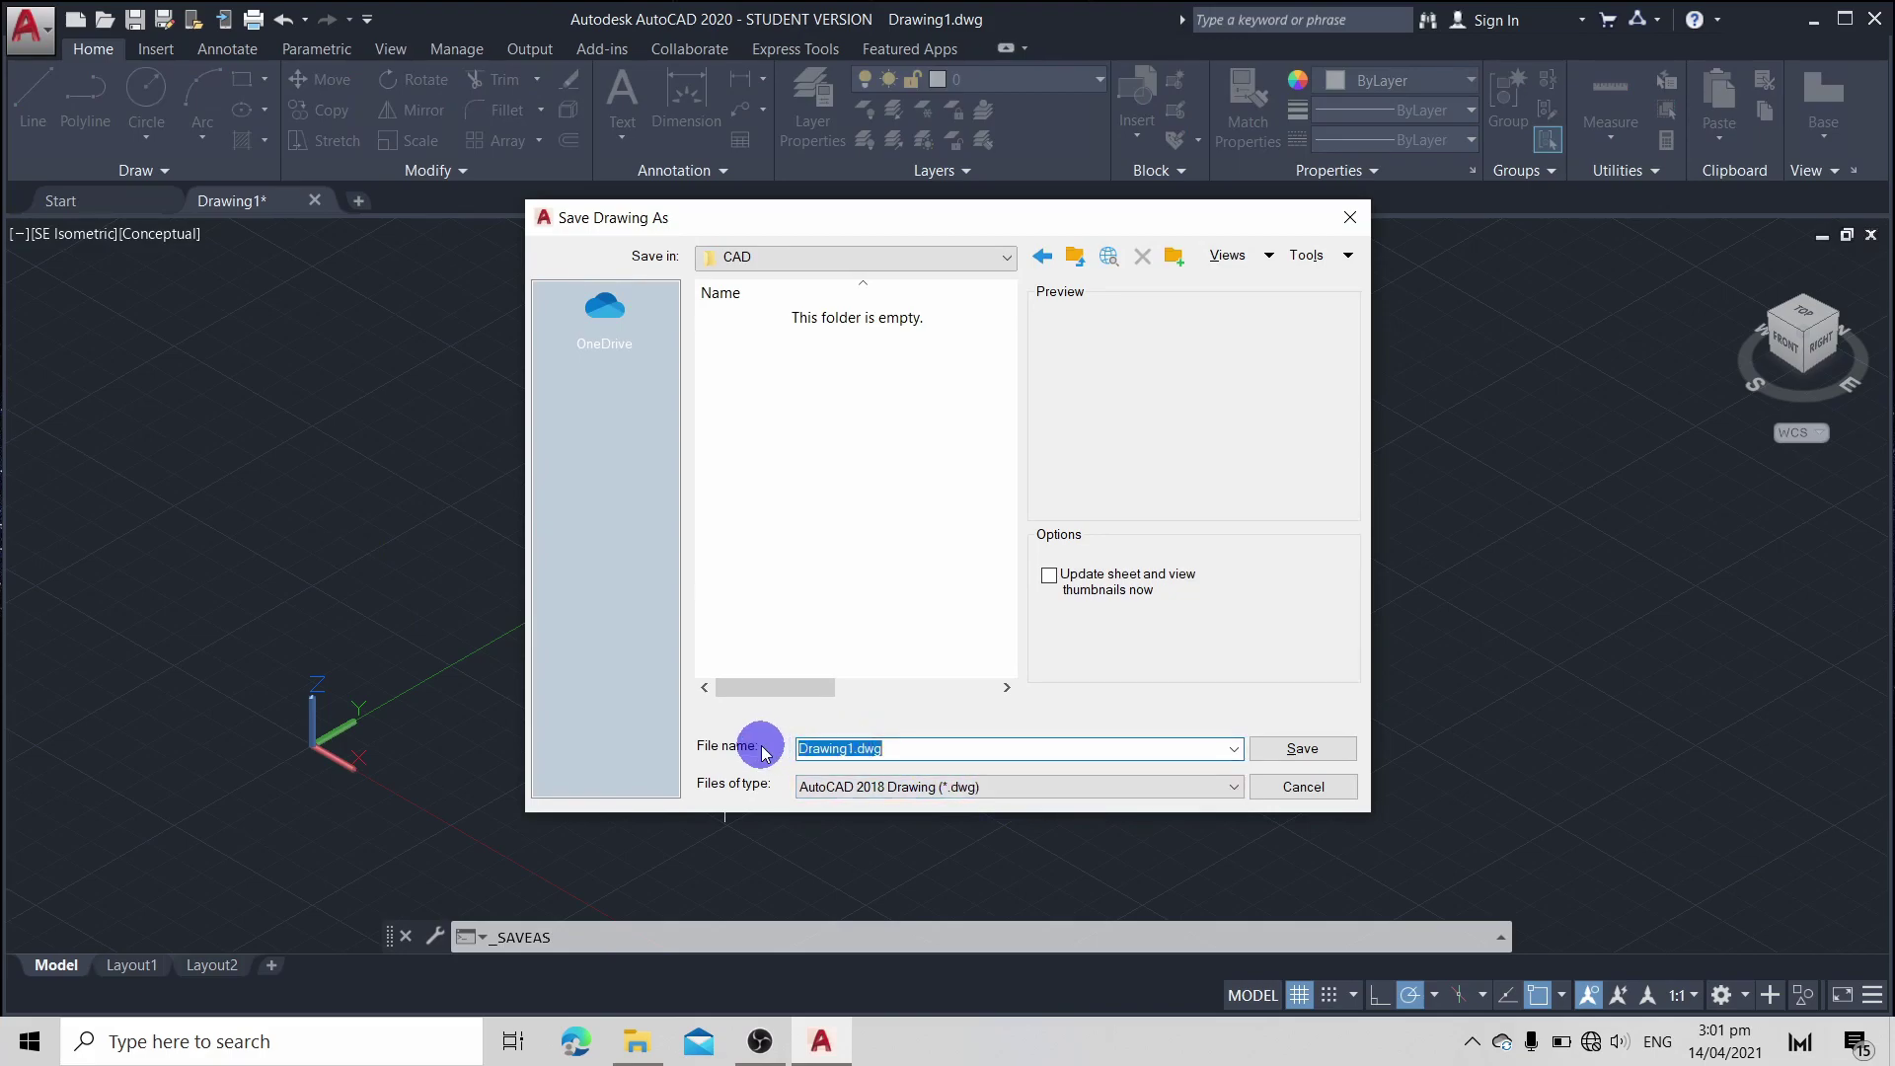
text(sample2)
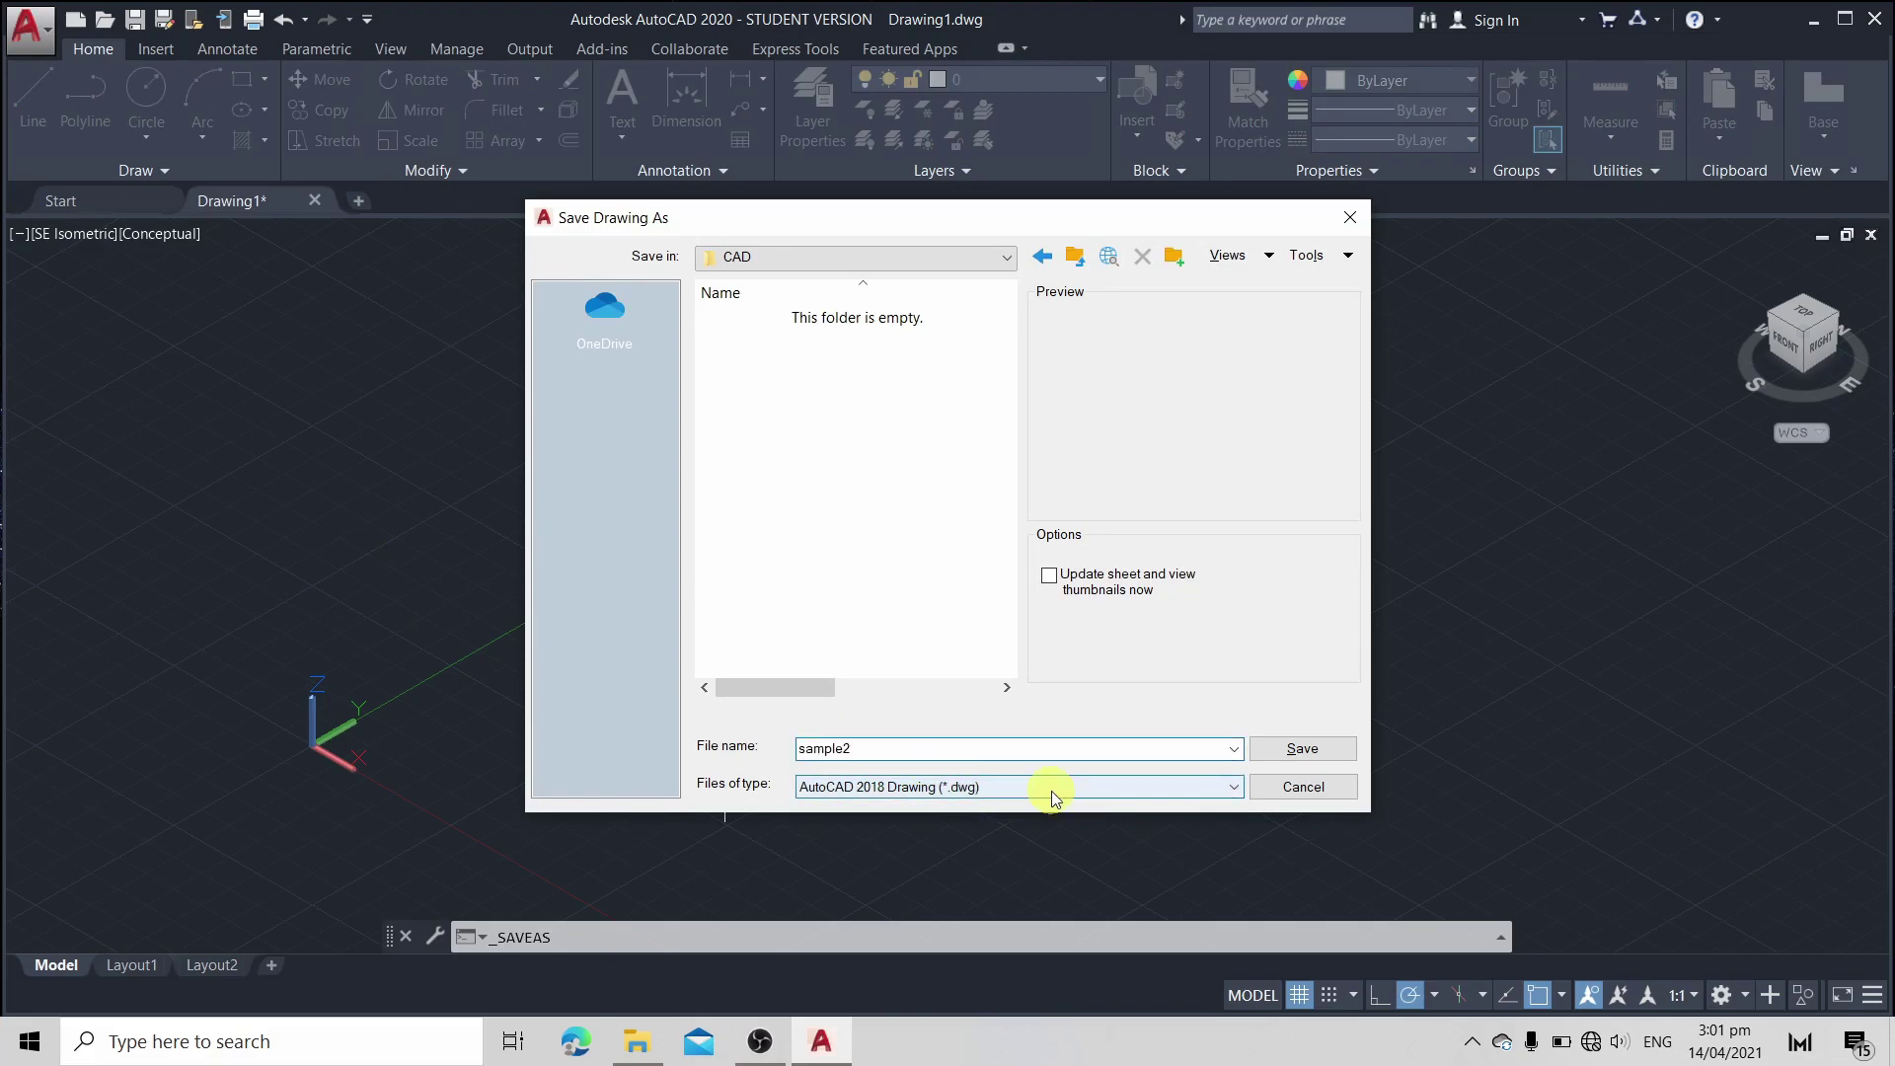
click(1052, 789)
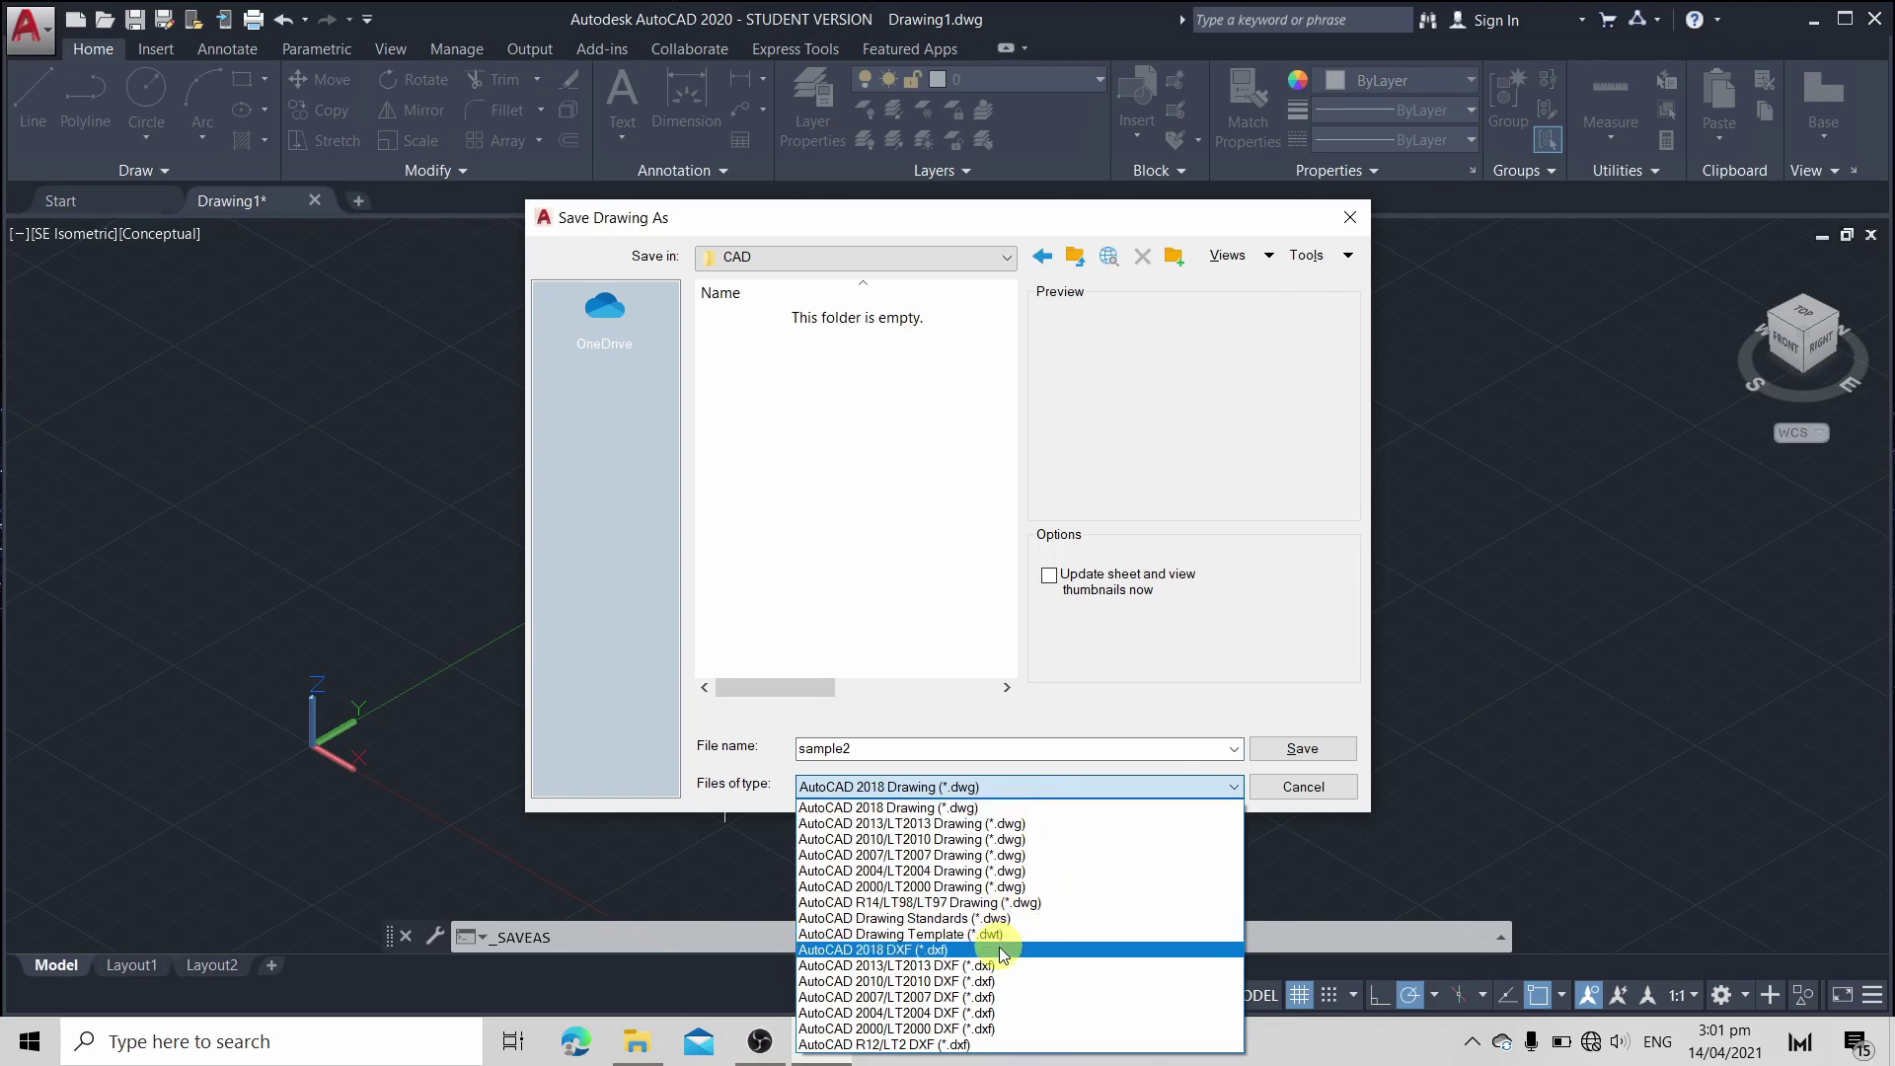
click(947, 947)
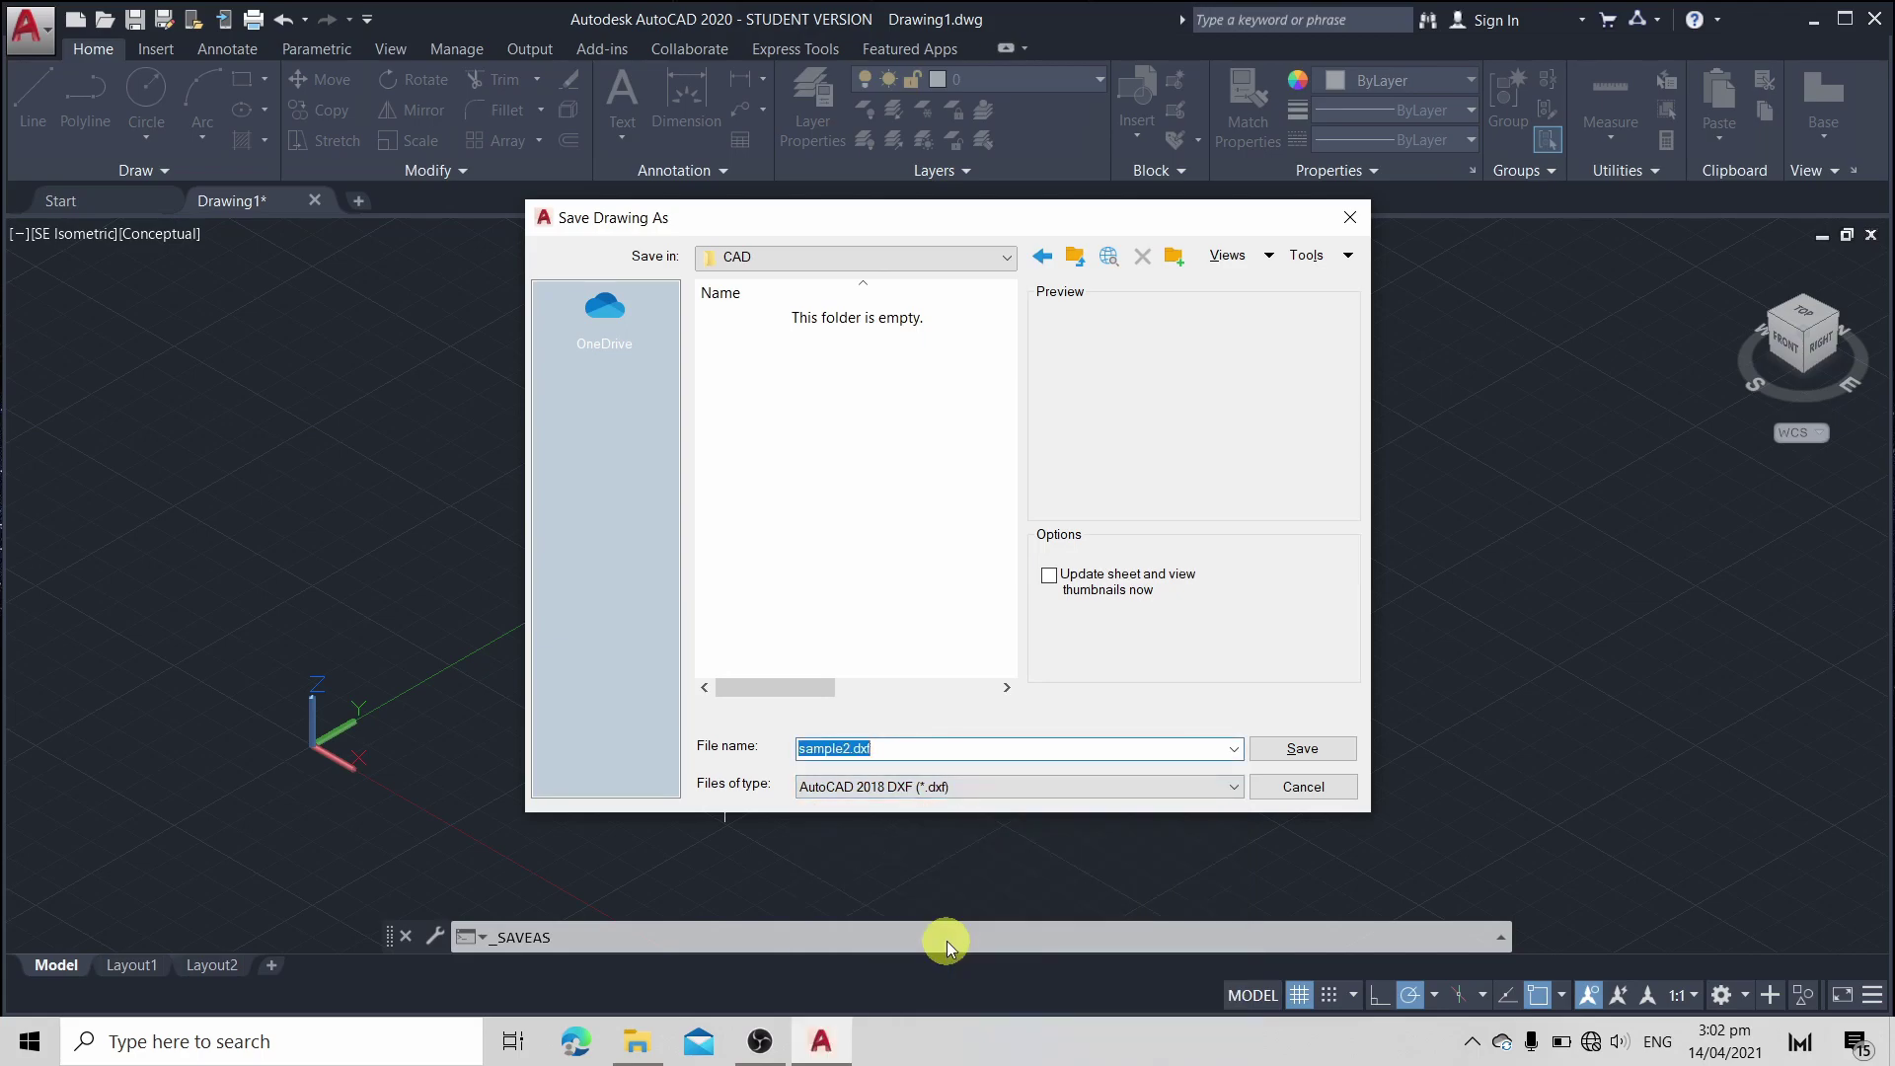
click(1325, 749)
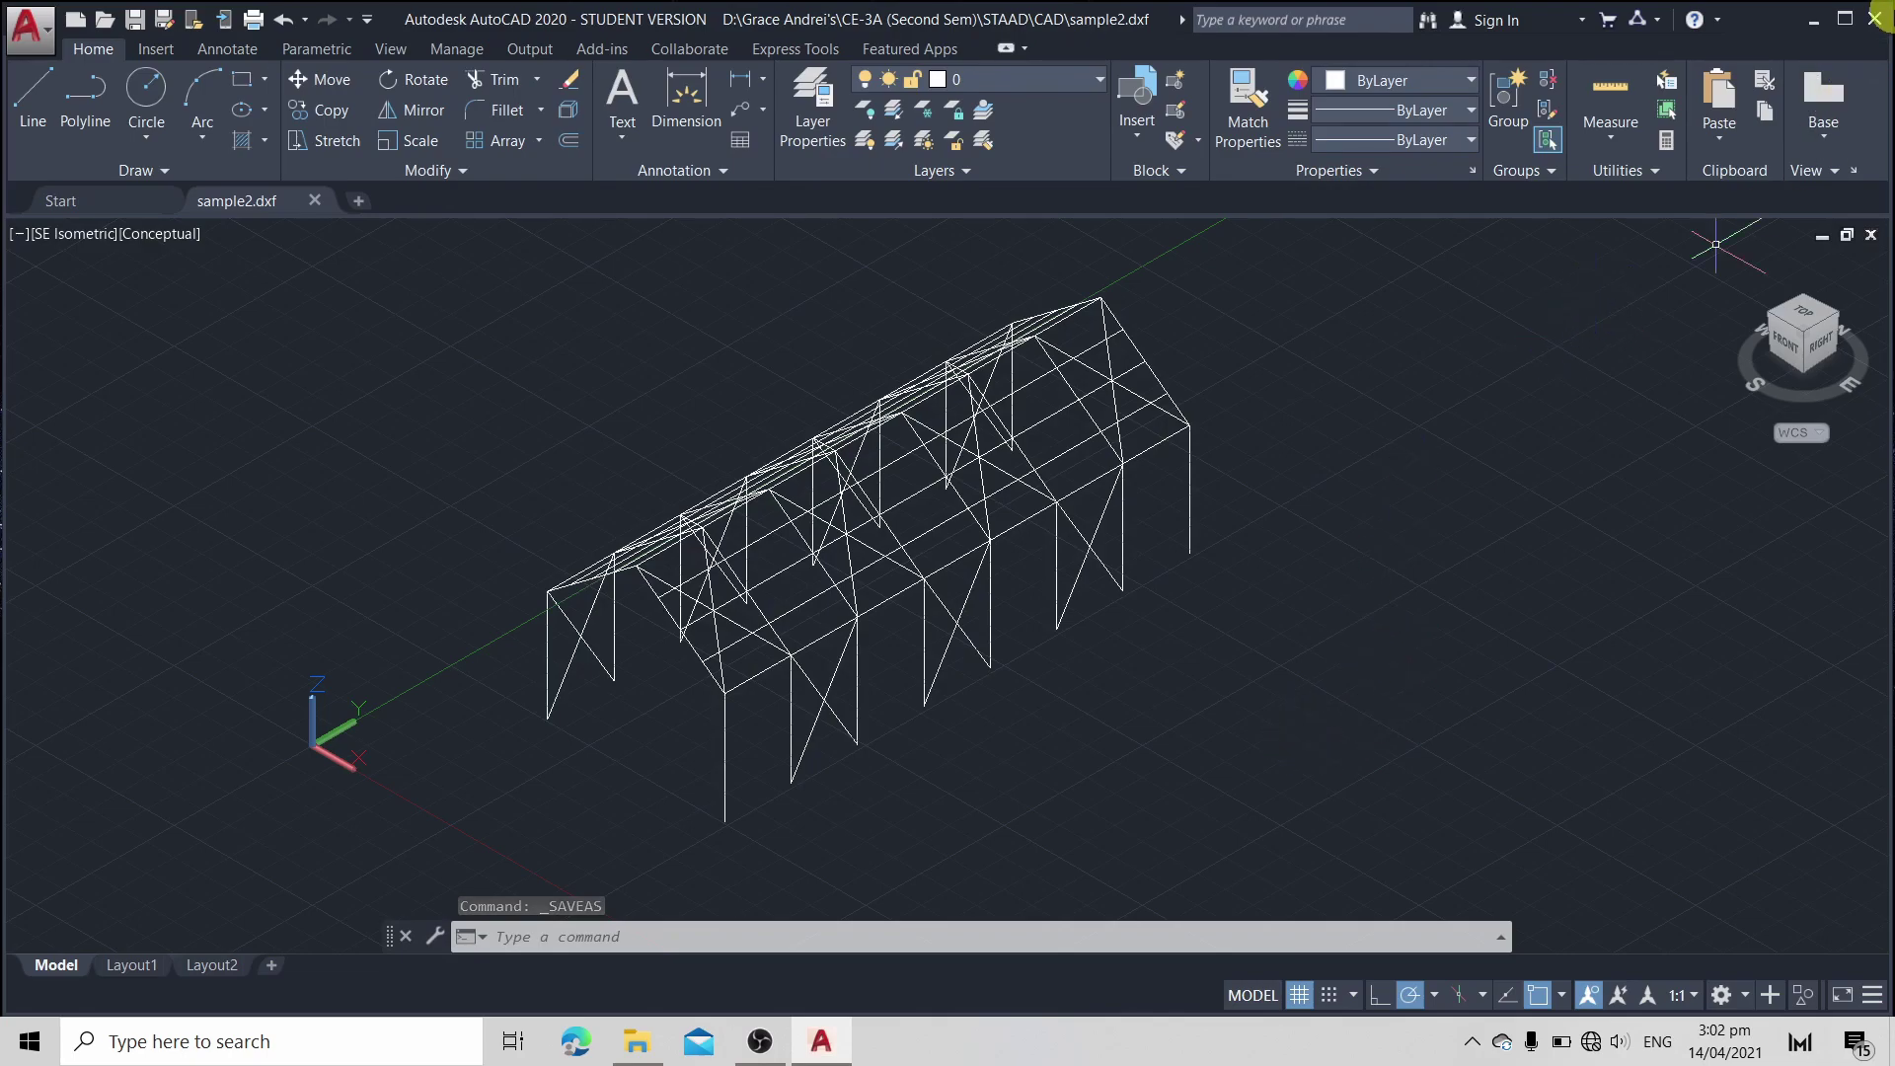
Close AutoCAD and launch STAAD.Pro V8i from the desktop
click(1873, 16)
key(Return)
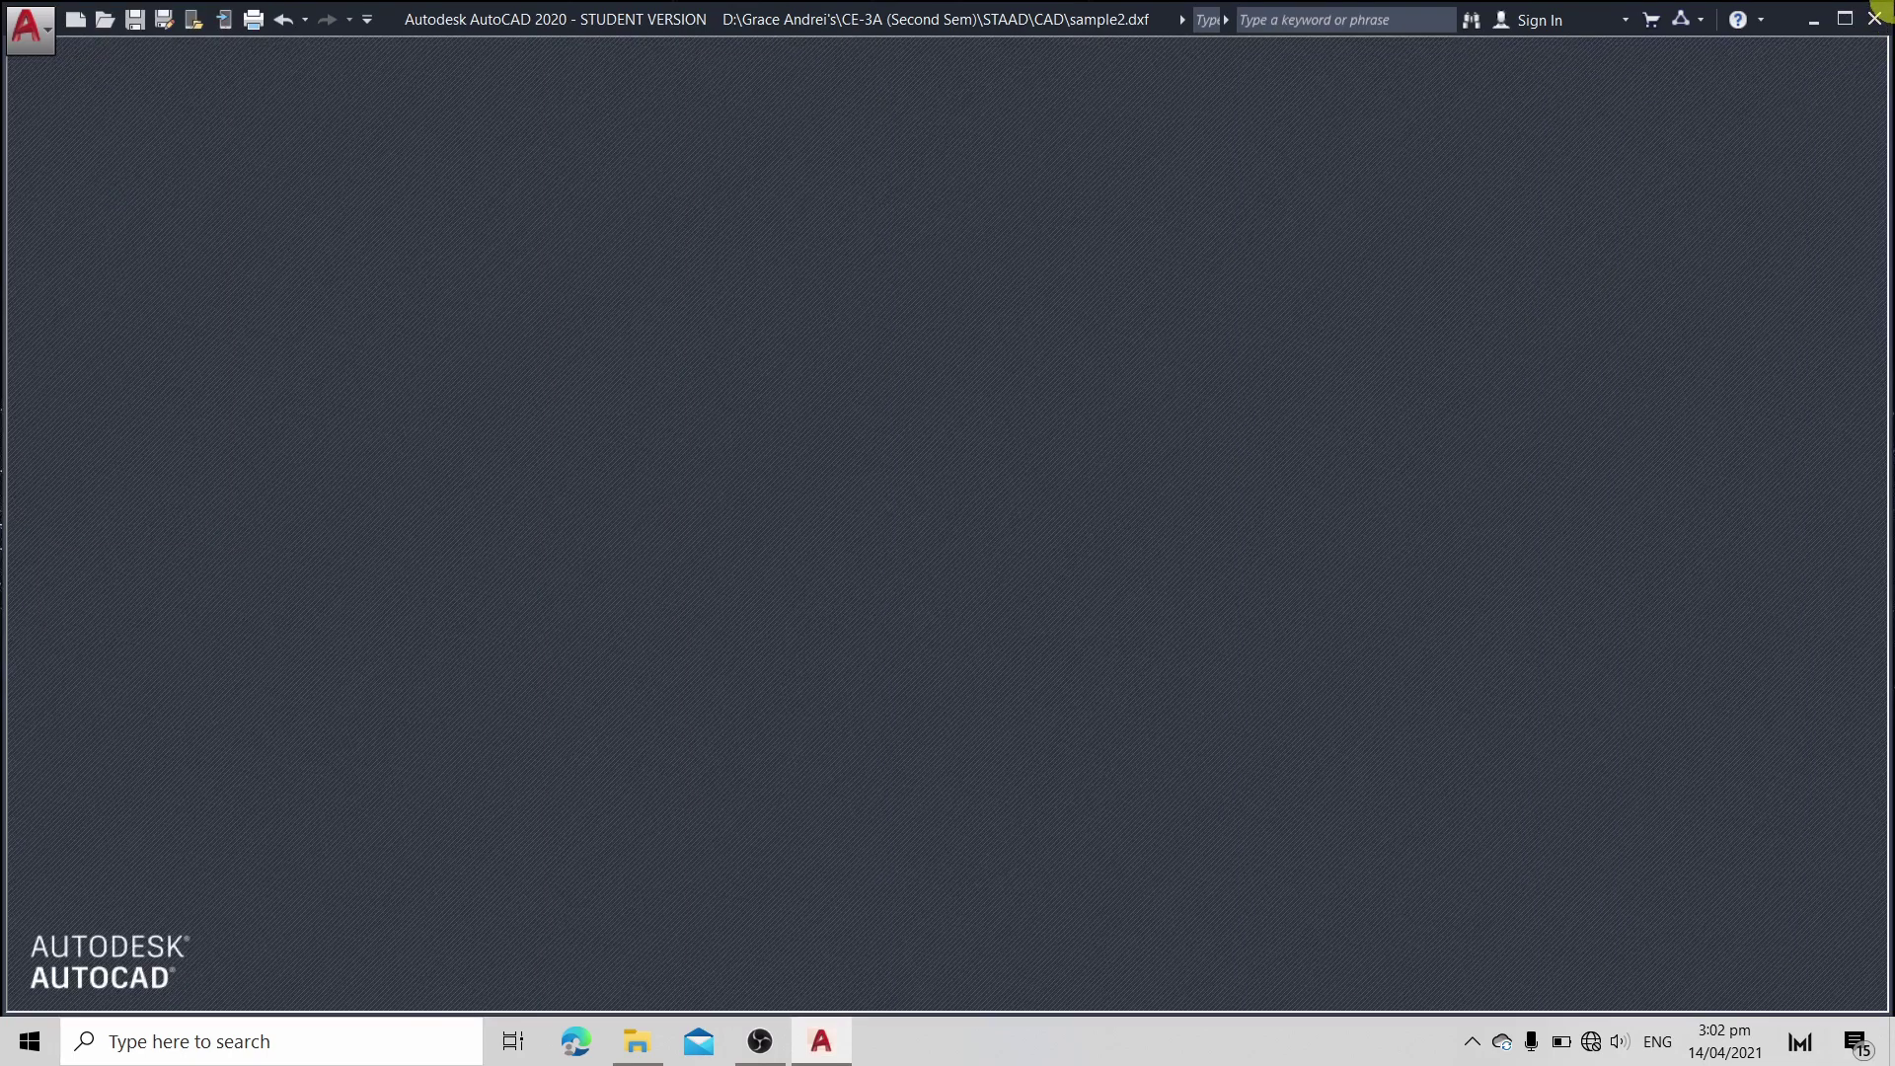
click(160, 415)
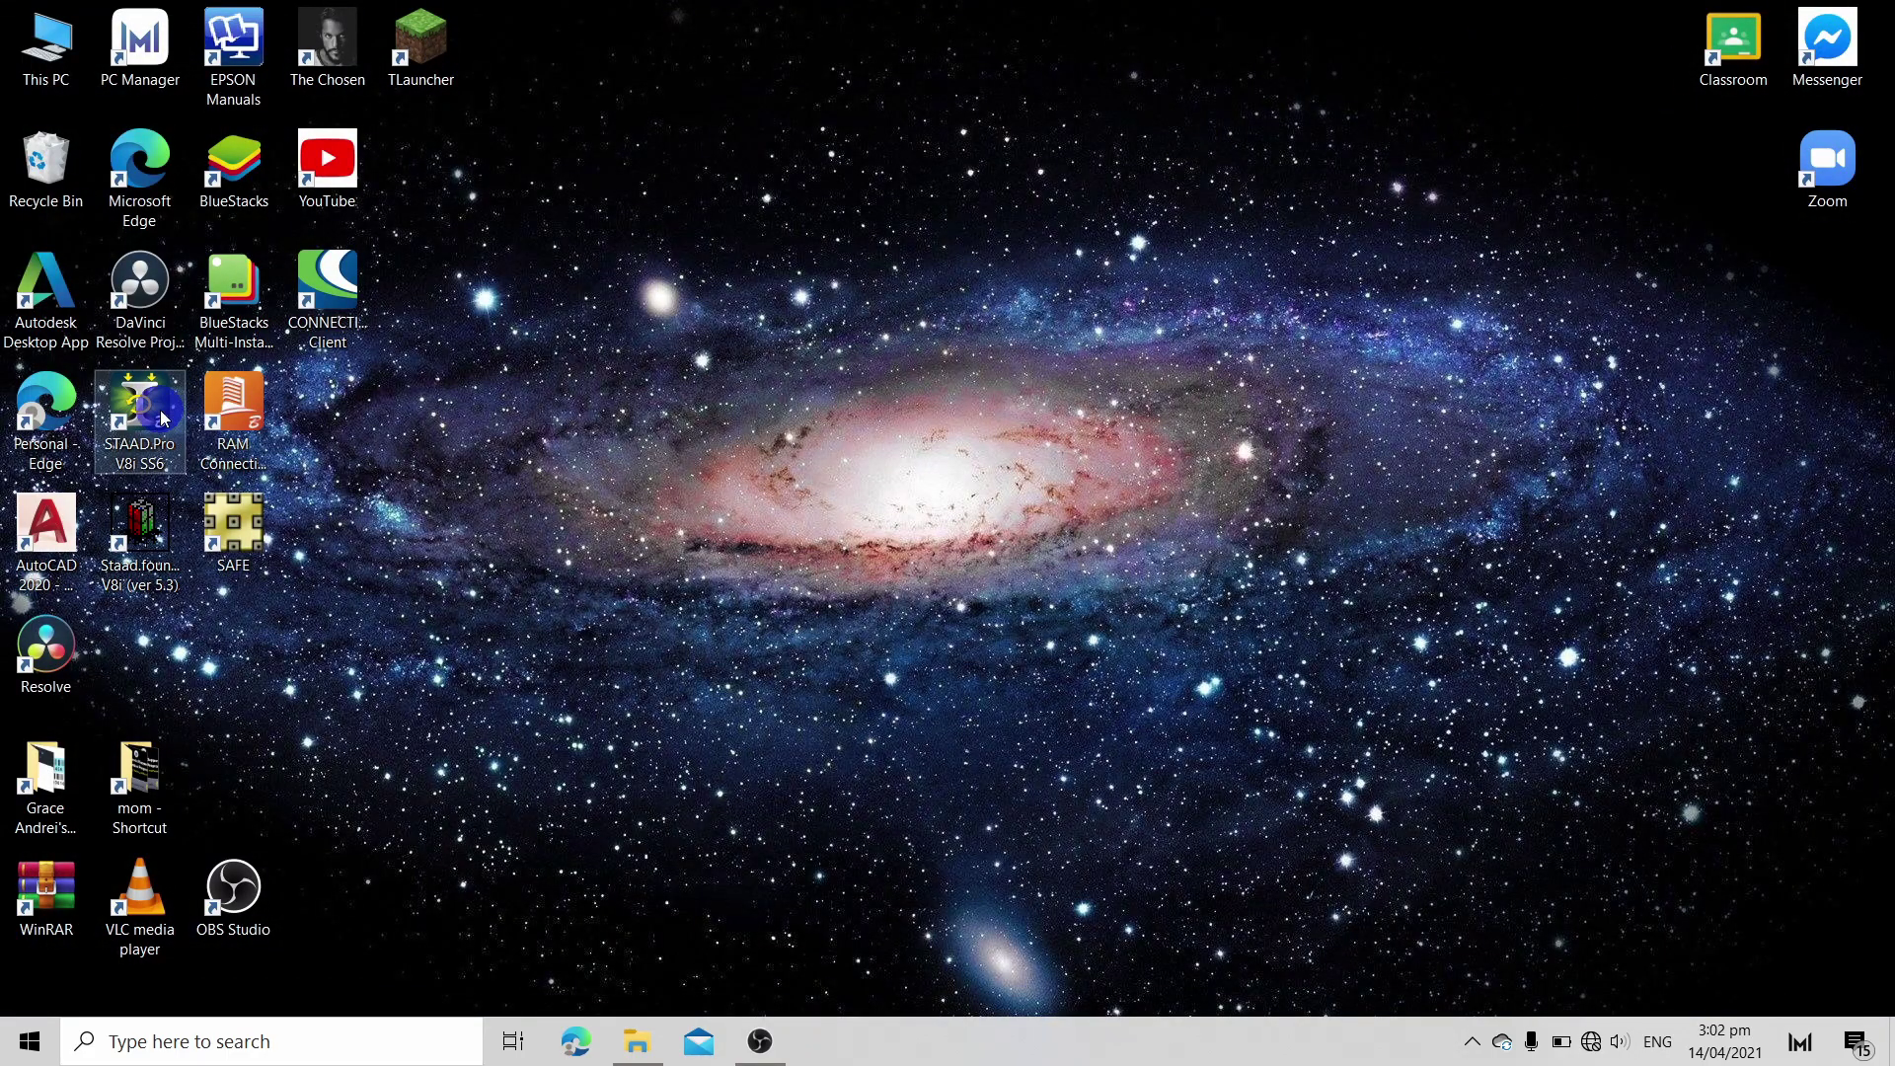
click(163, 416)
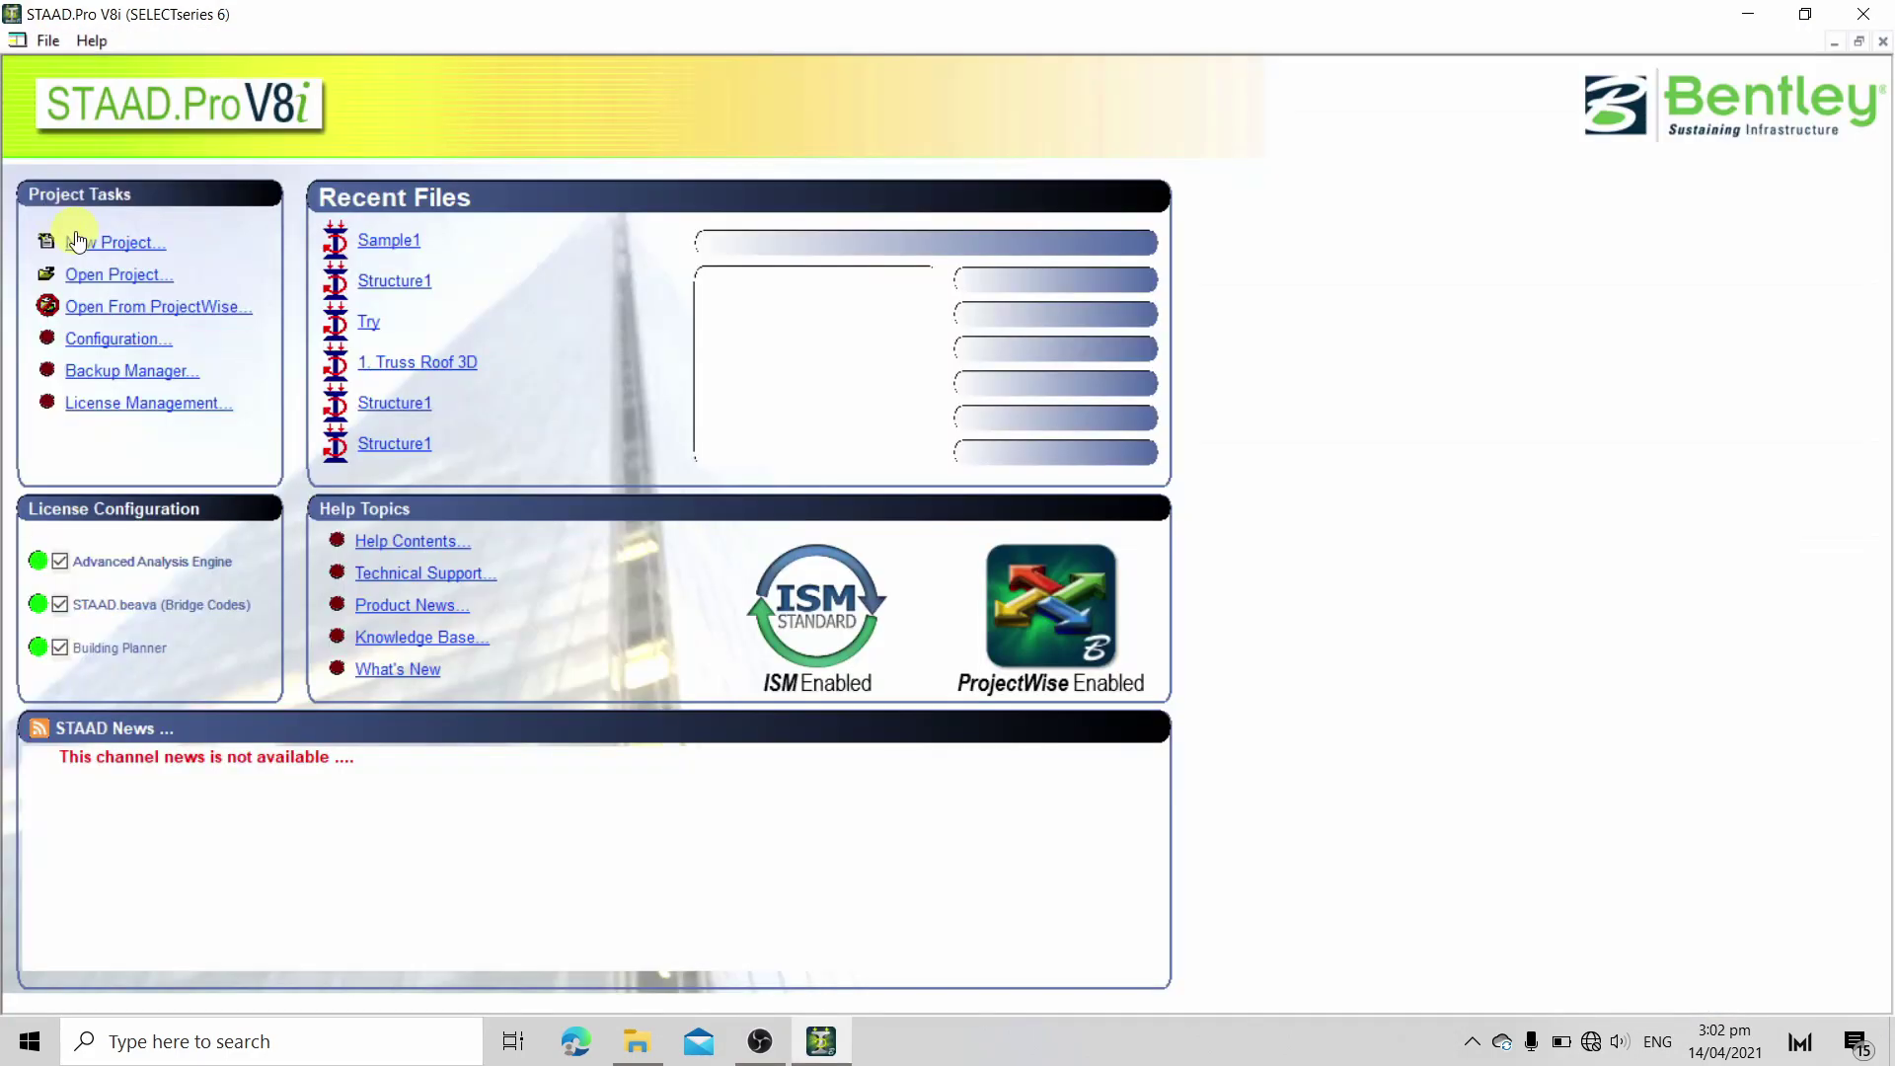
Create a new Space project named sample2 and finish its setup by opening the Structure Wizard
click(79, 243)
click(690, 327)
click(1093, 359)
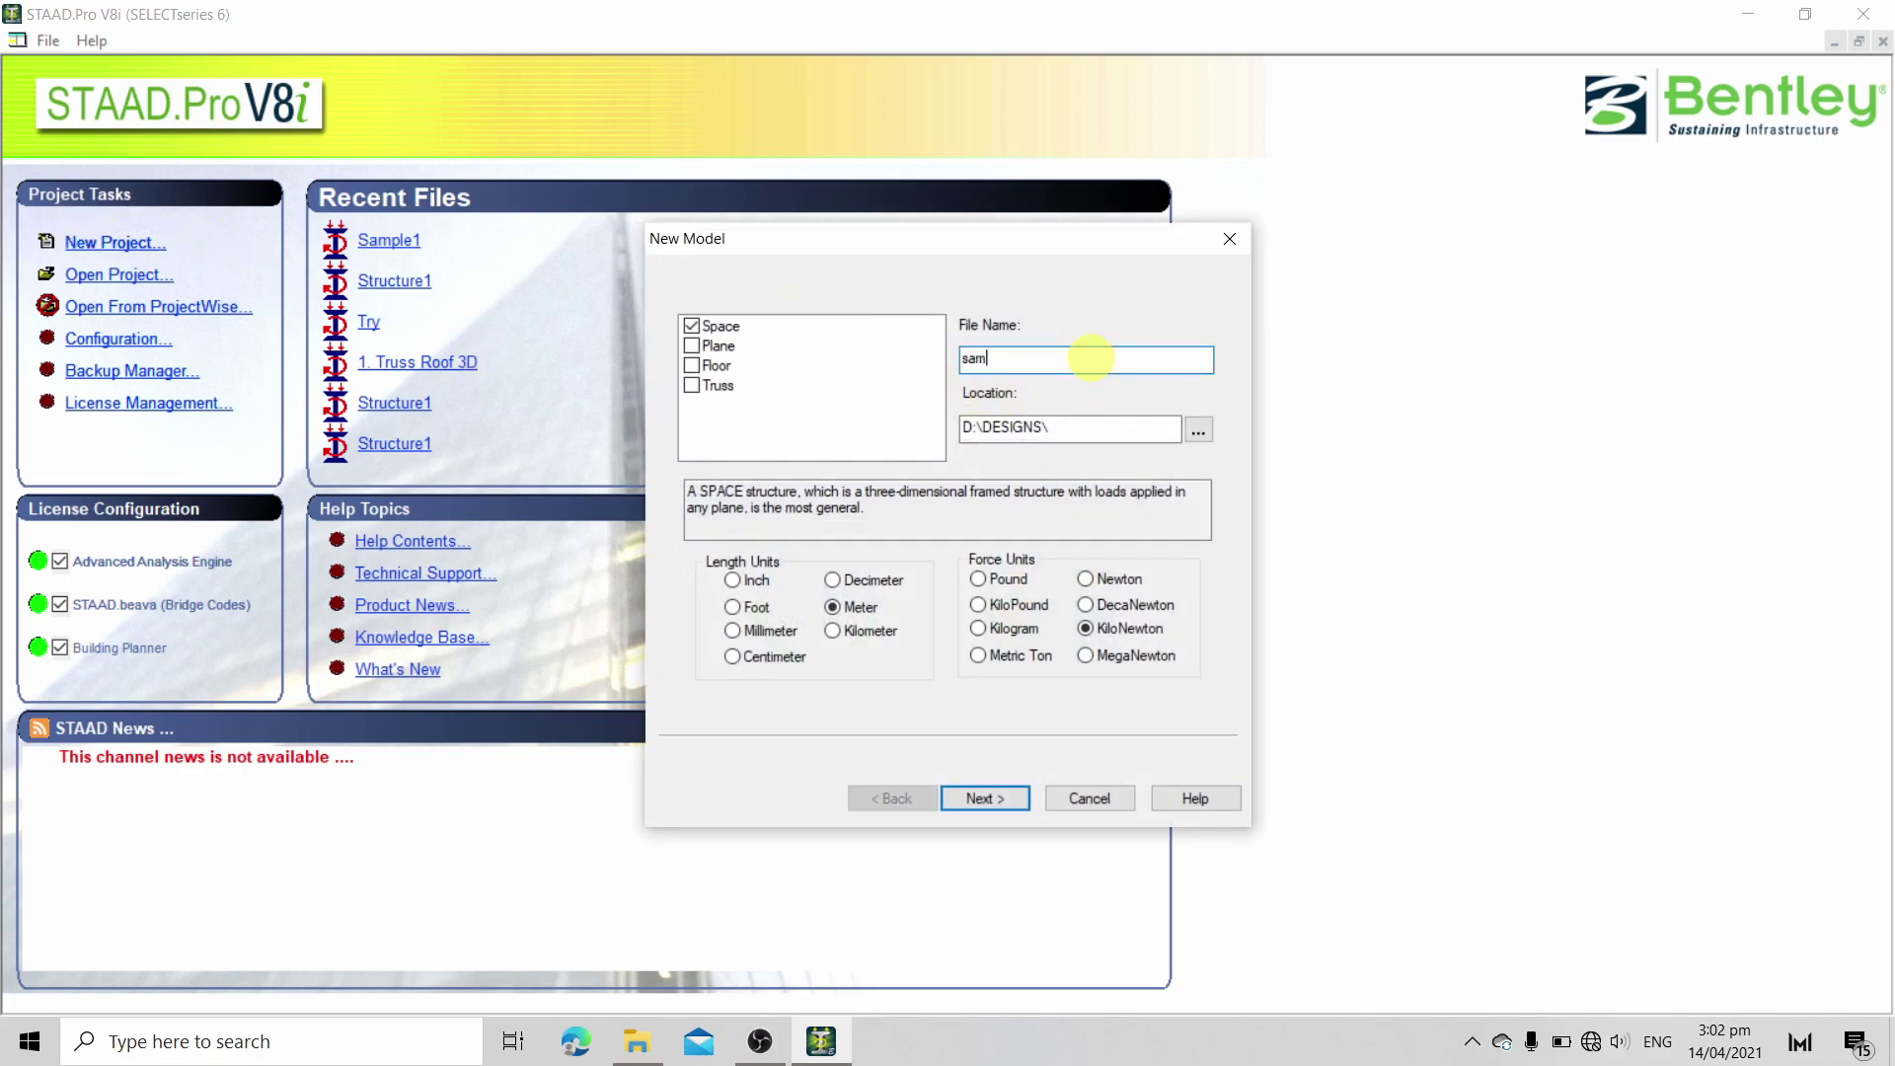
click(985, 797)
click(762, 354)
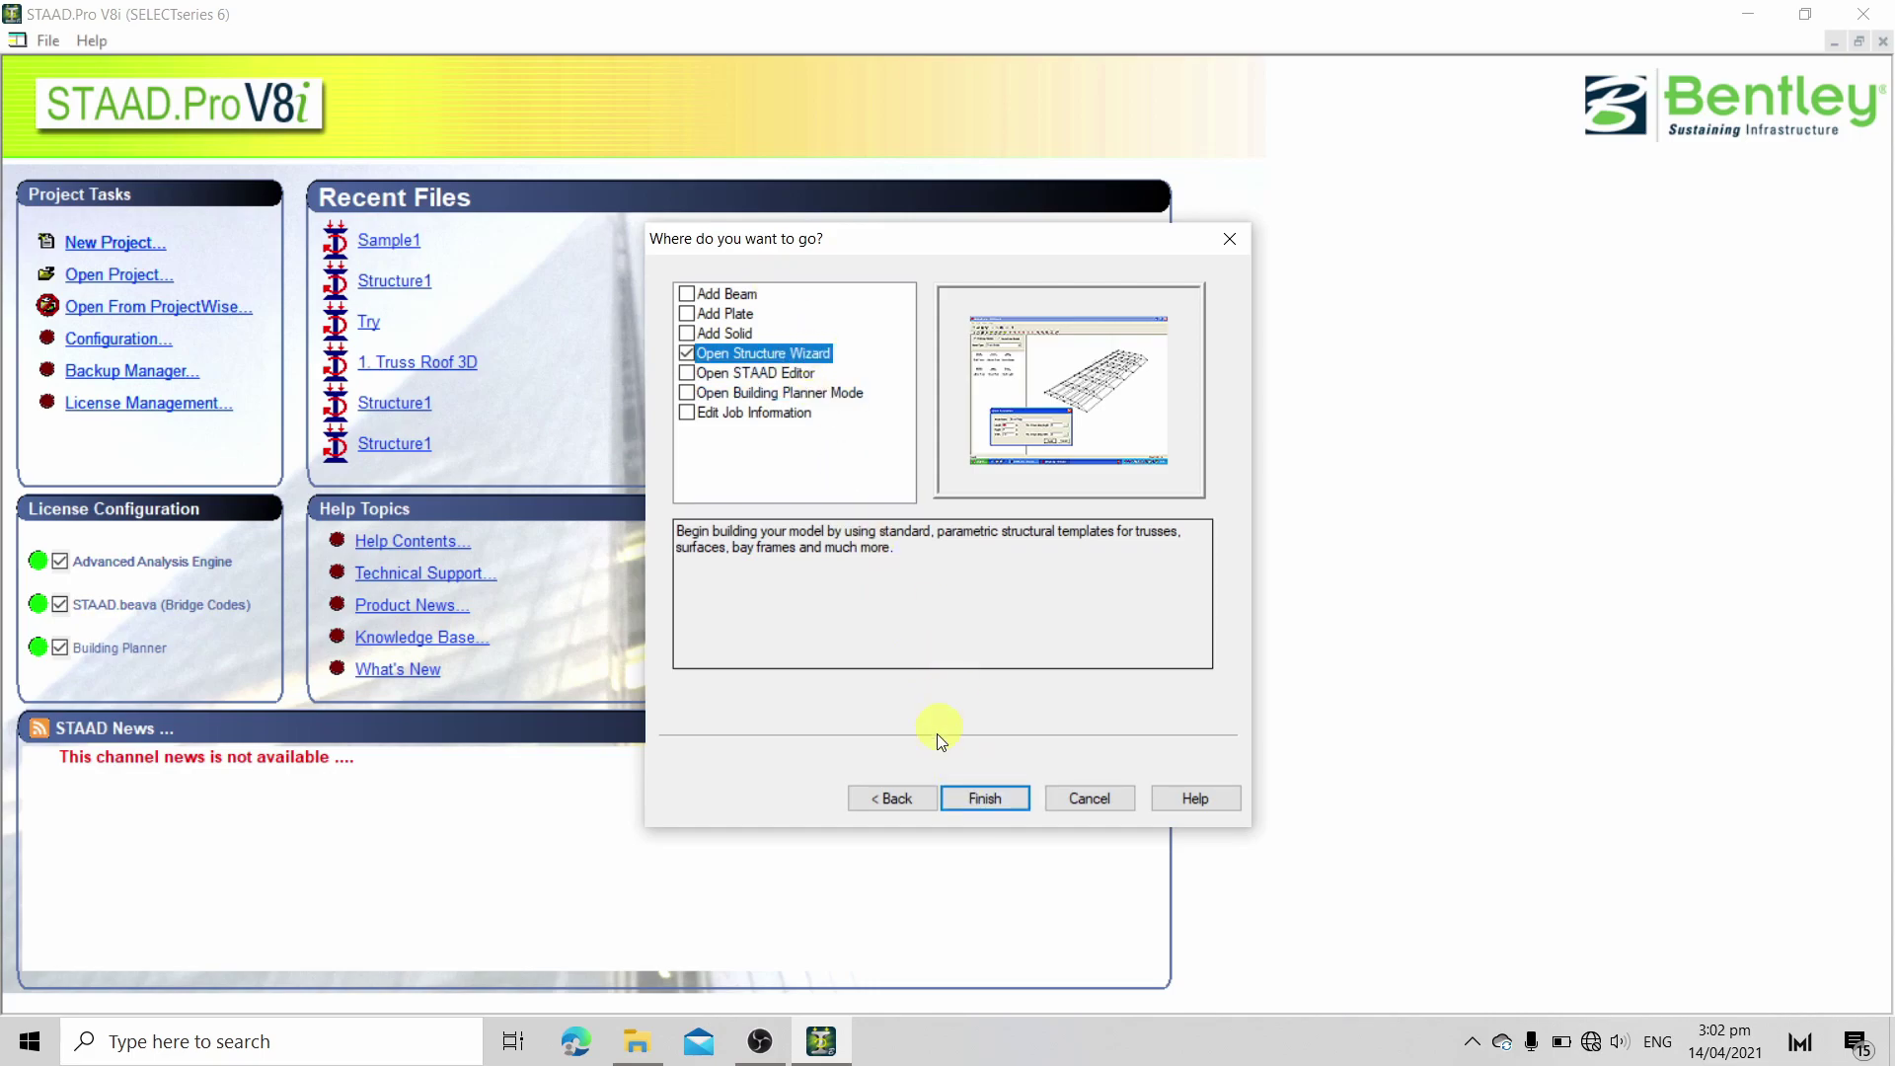
click(975, 809)
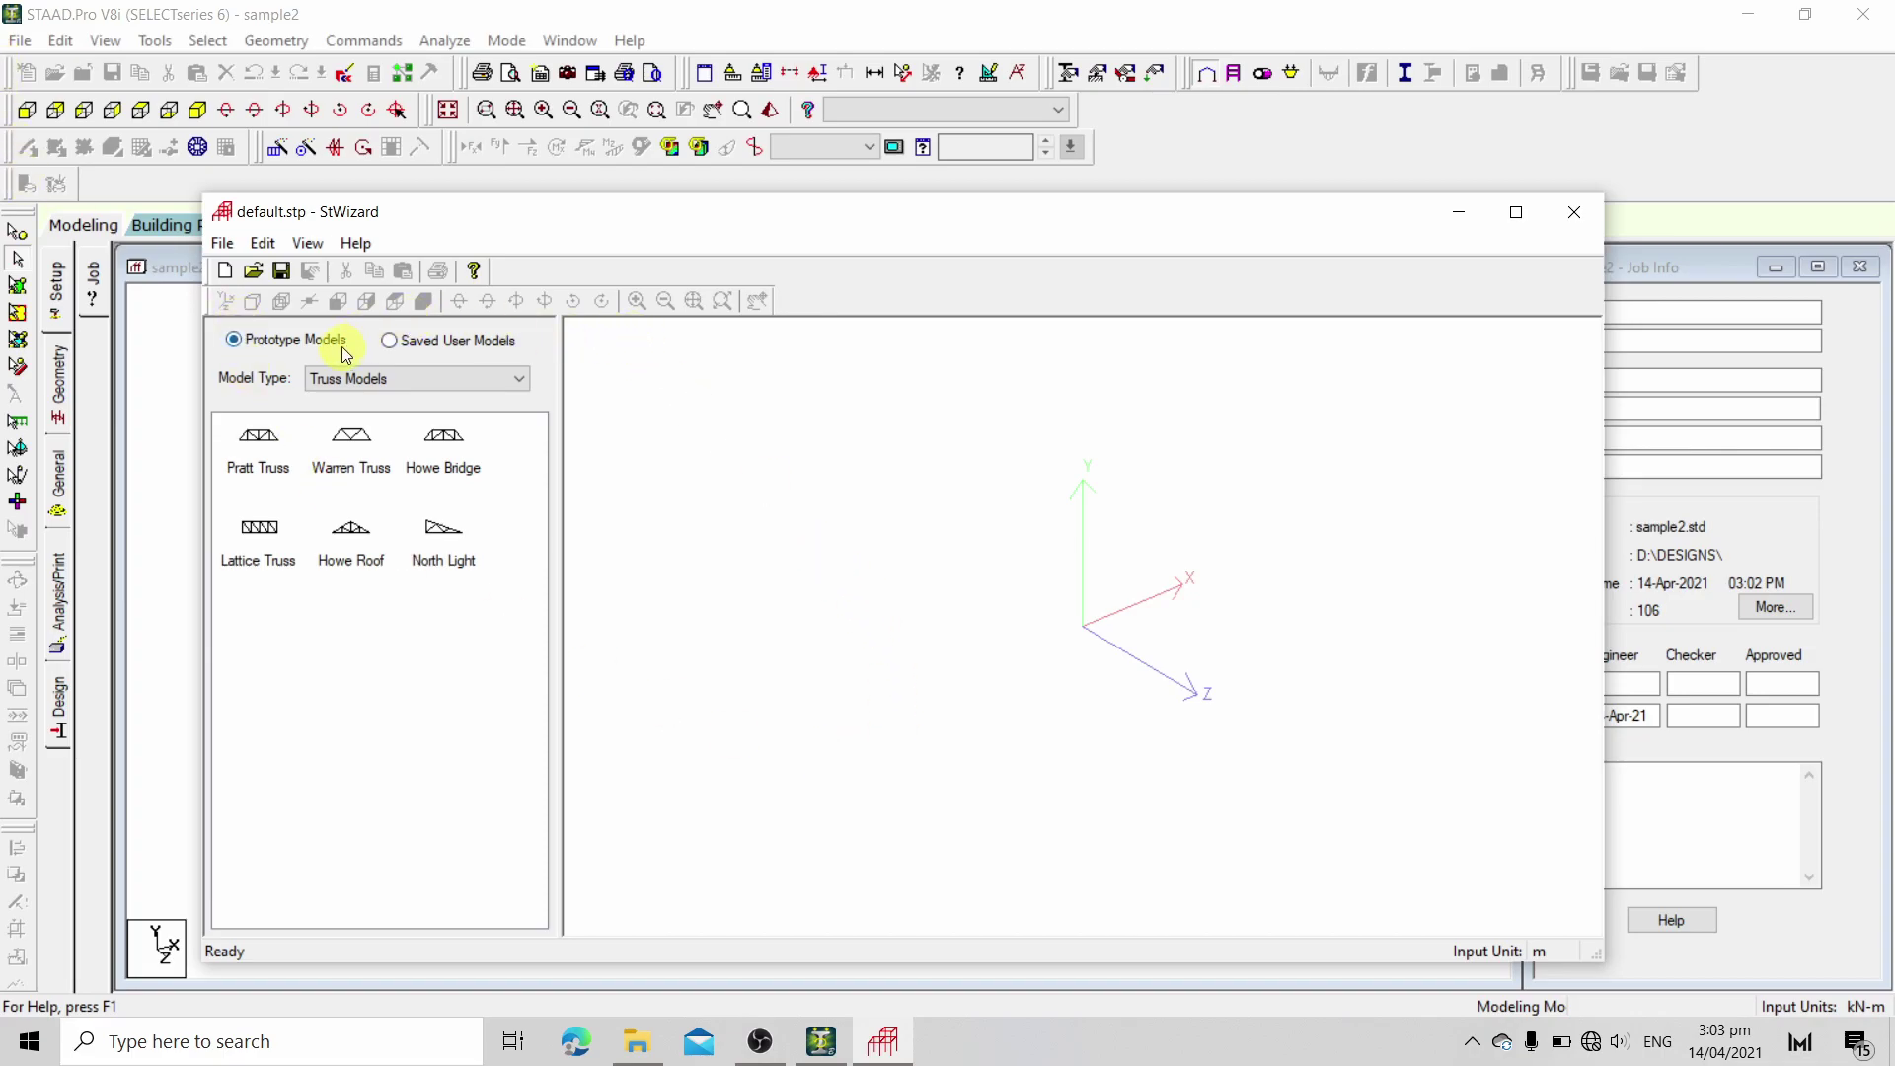
Import the sample2 DXF file into the Structure Wizard using Scan DXF from the Import CAD Models type
click(393, 395)
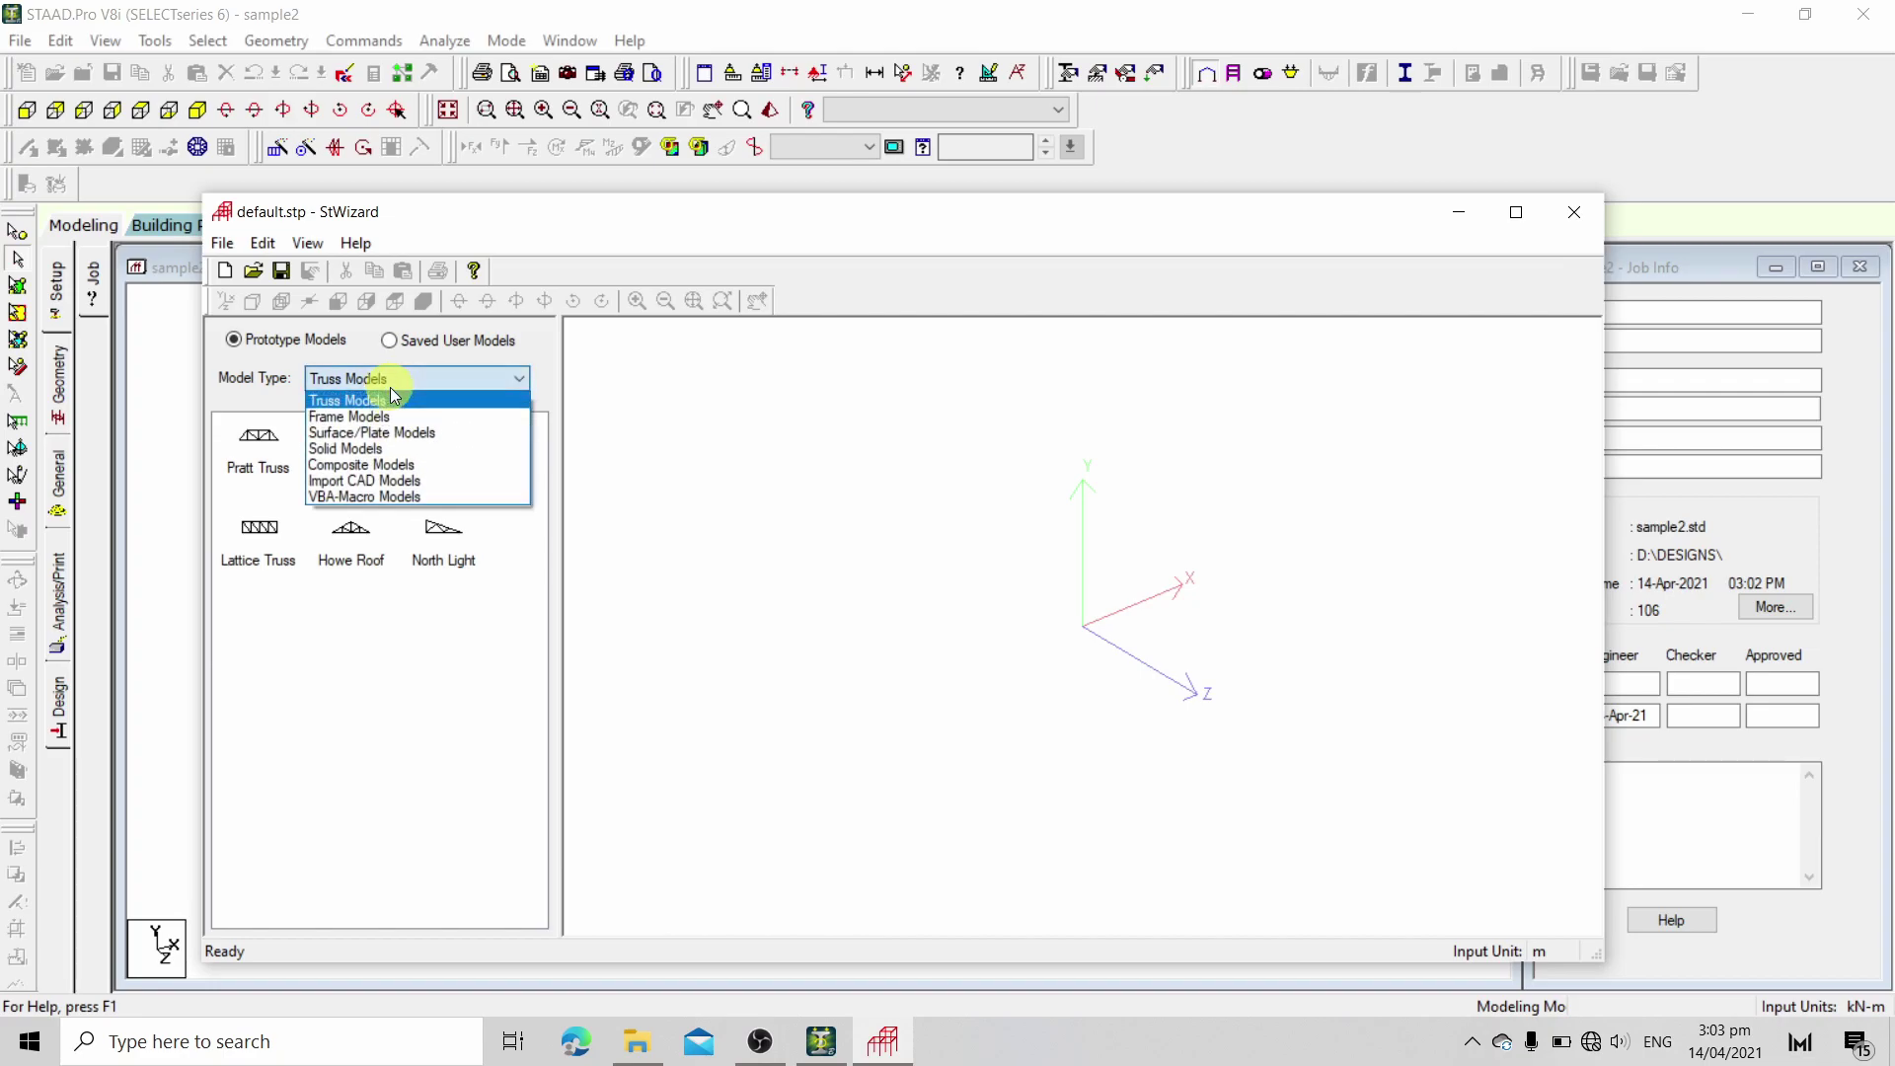
click(395, 480)
click(271, 460)
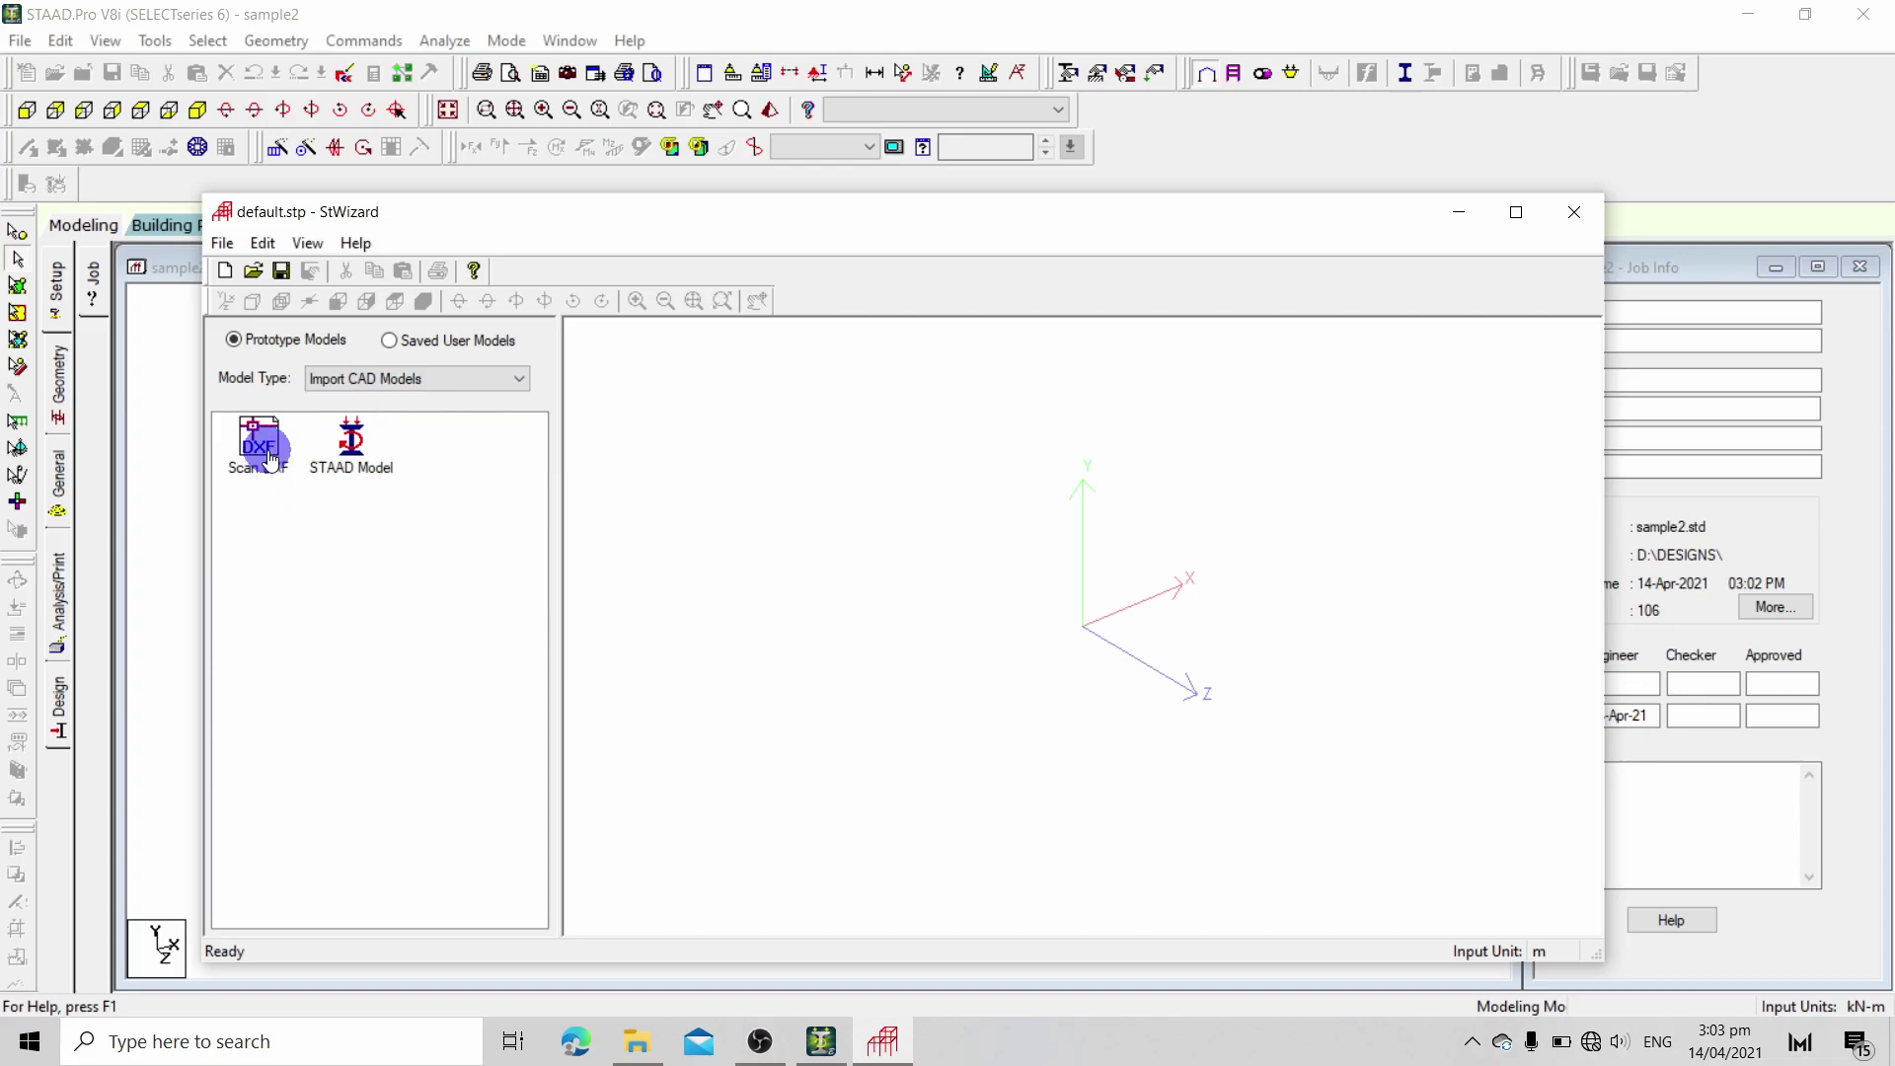
double_click(270, 460)
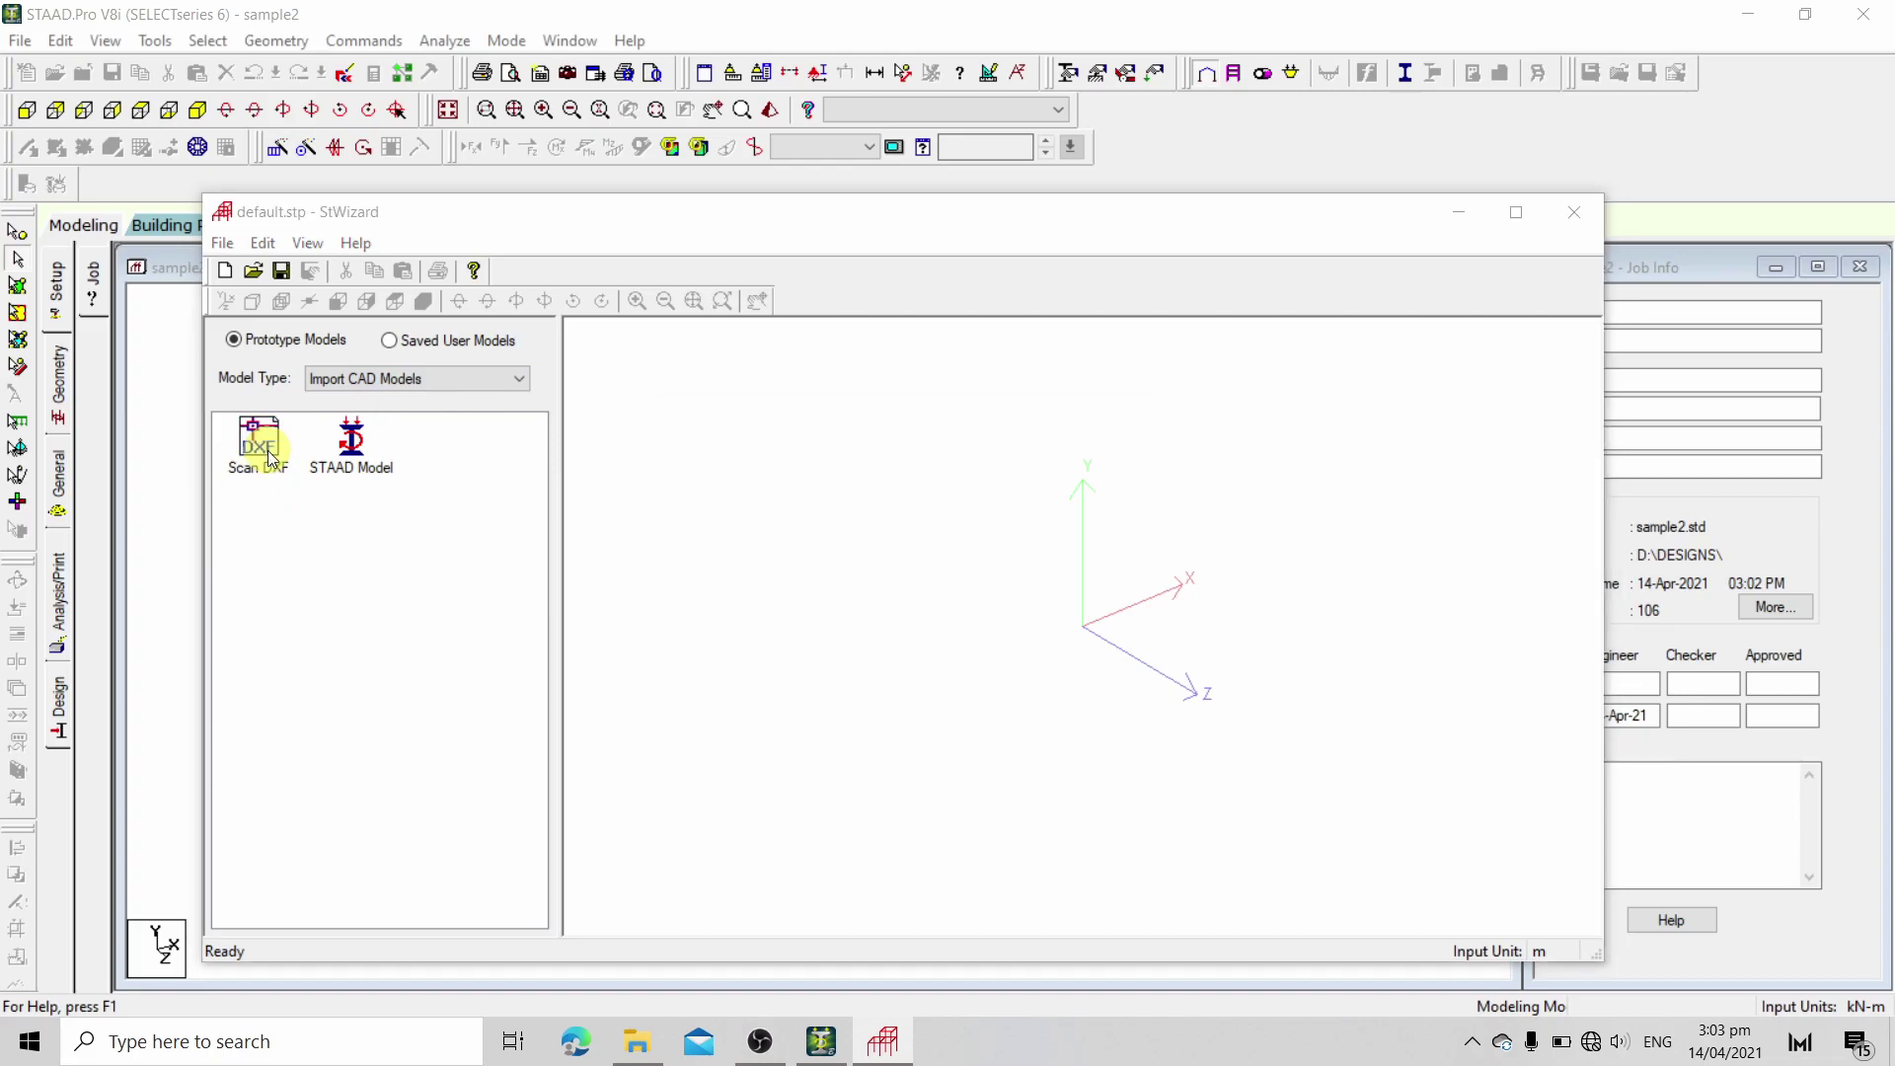
click(743, 523)
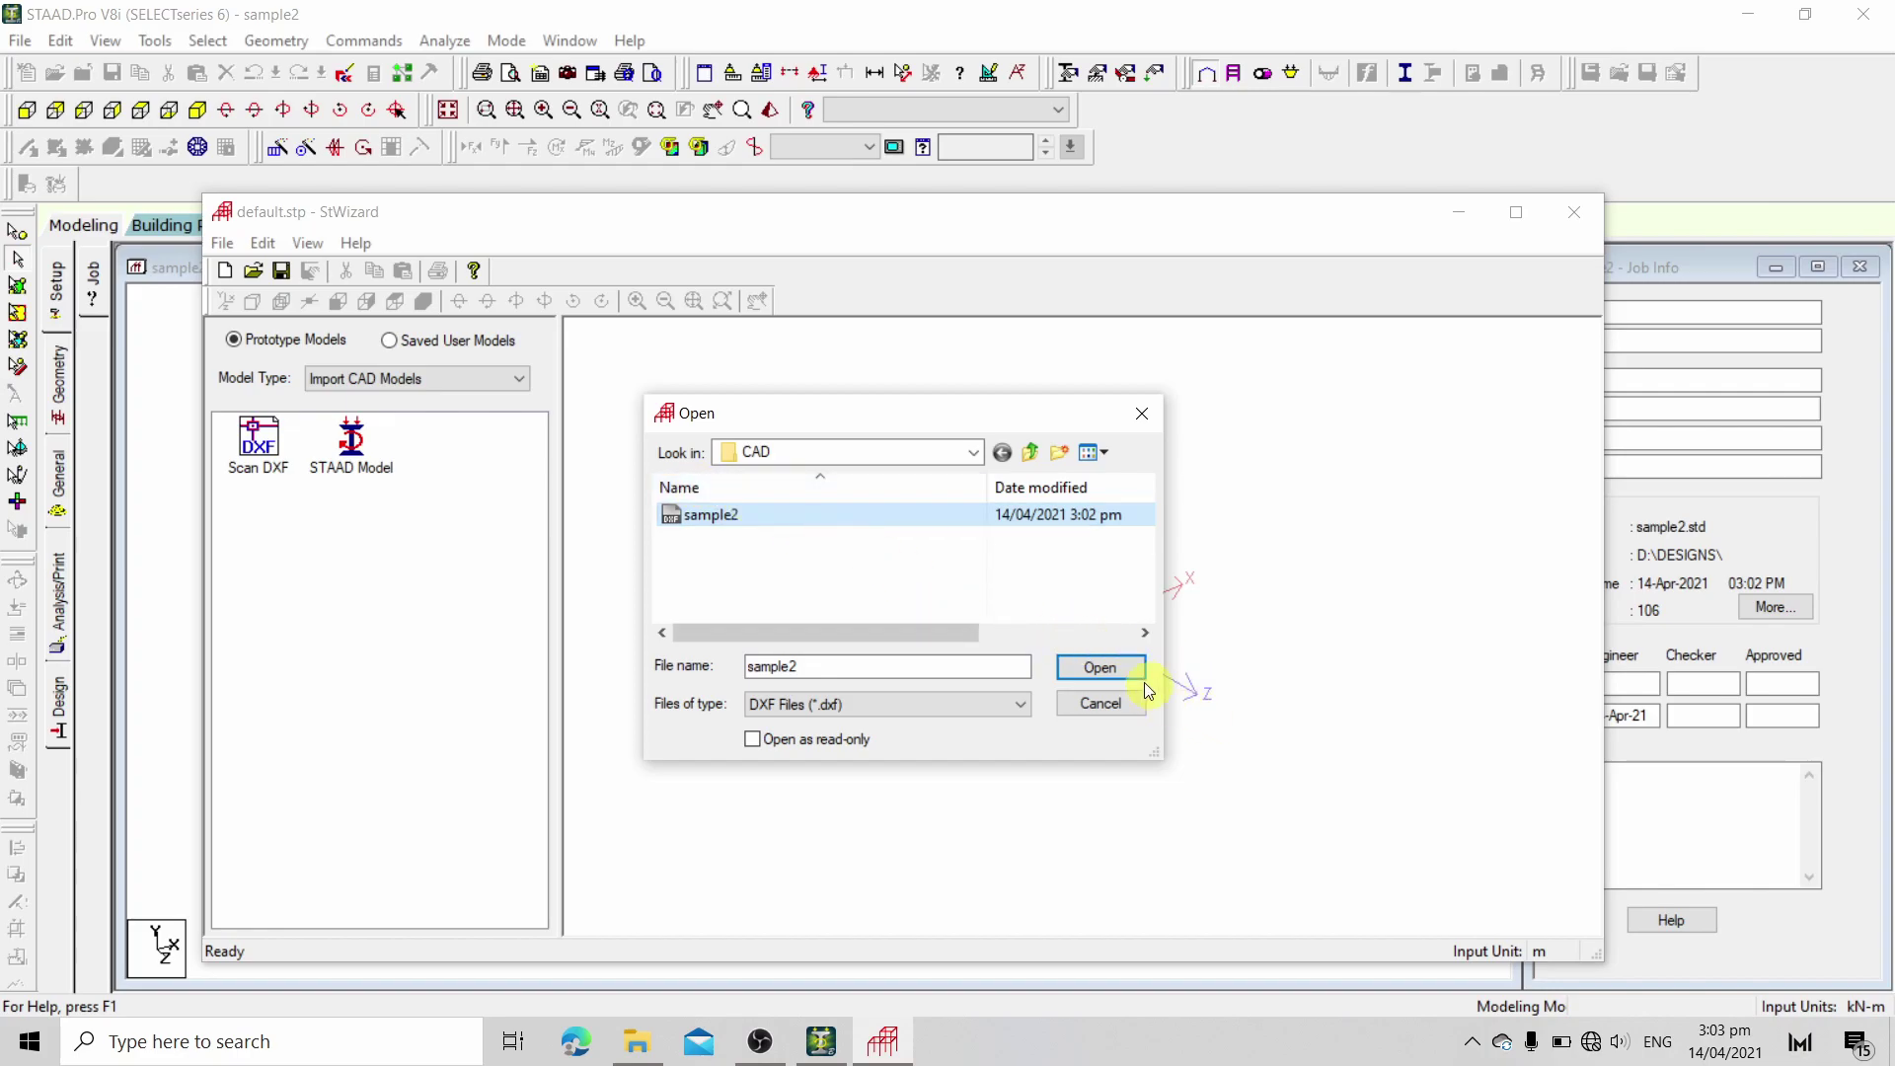
click(1099, 669)
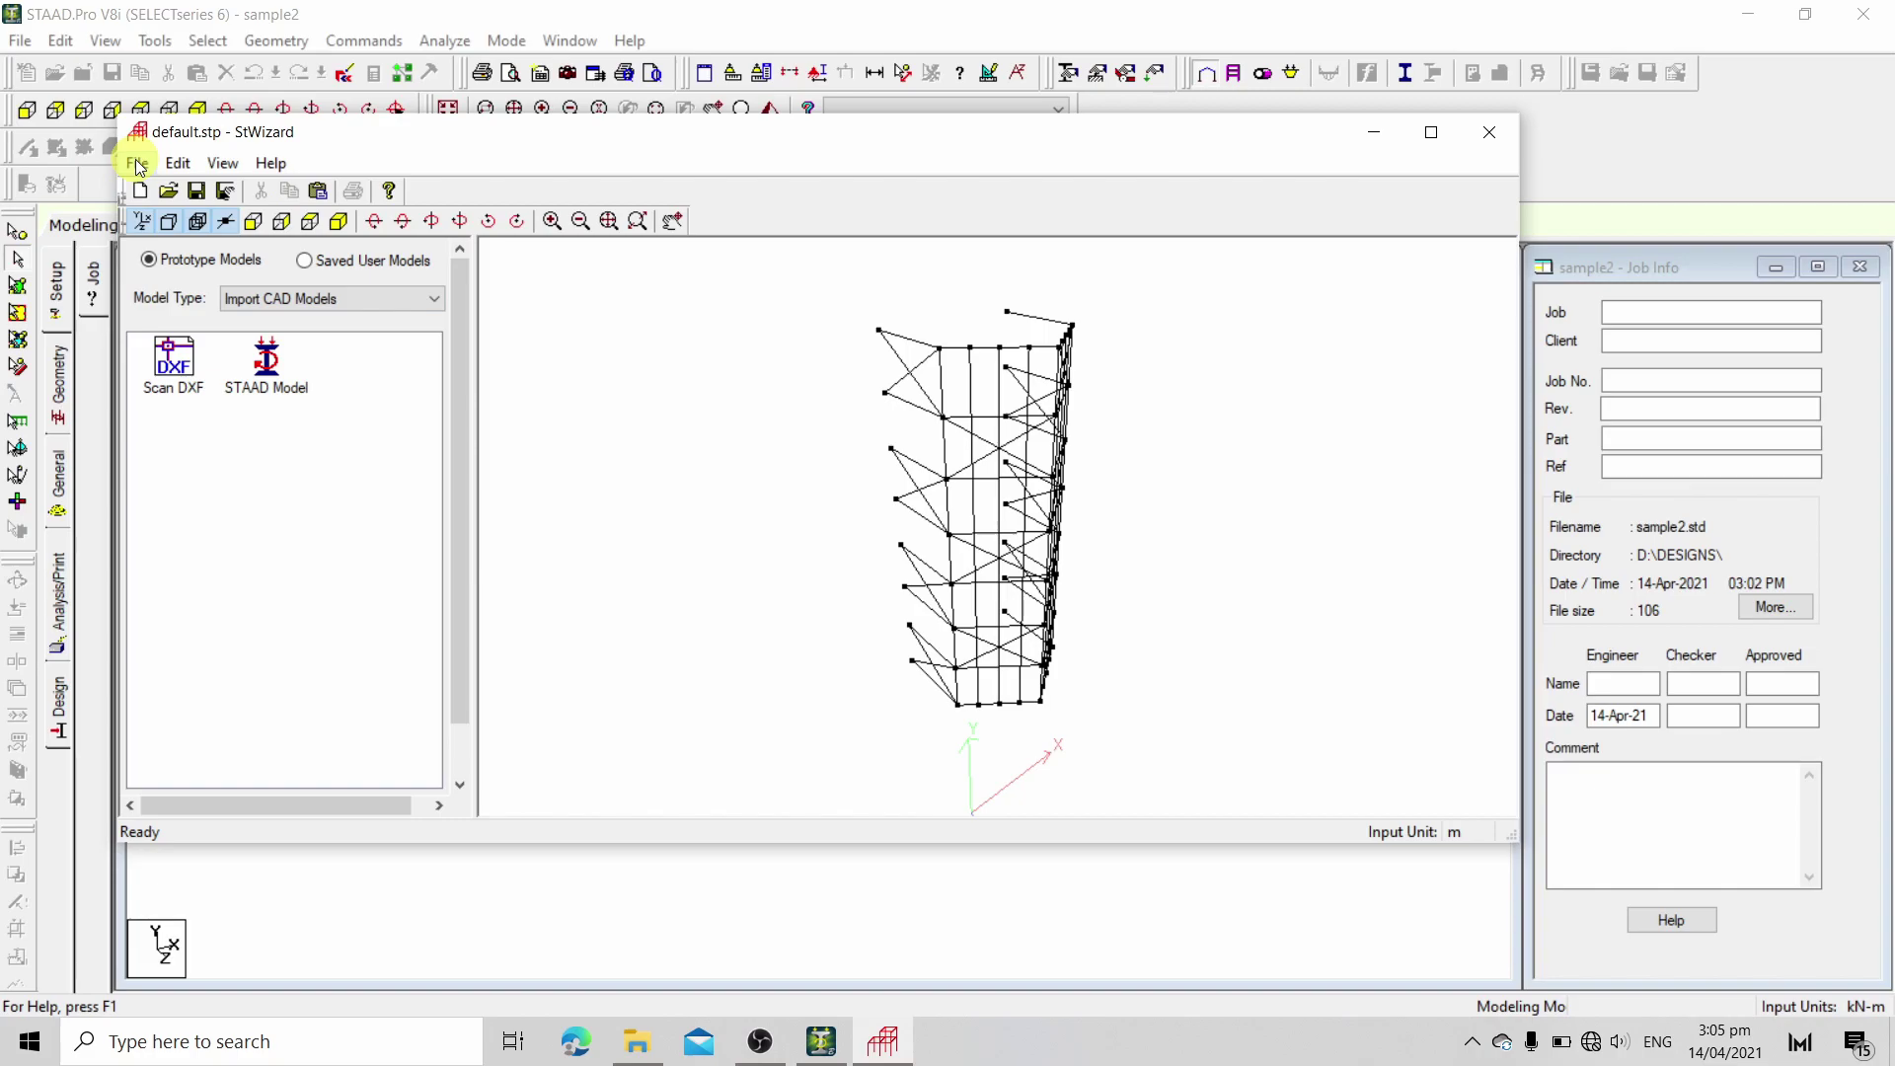
Merge the imported frame with the STAAD.Pro model, pasting it at X, Y and Z offsets of 0 m
click(139, 163)
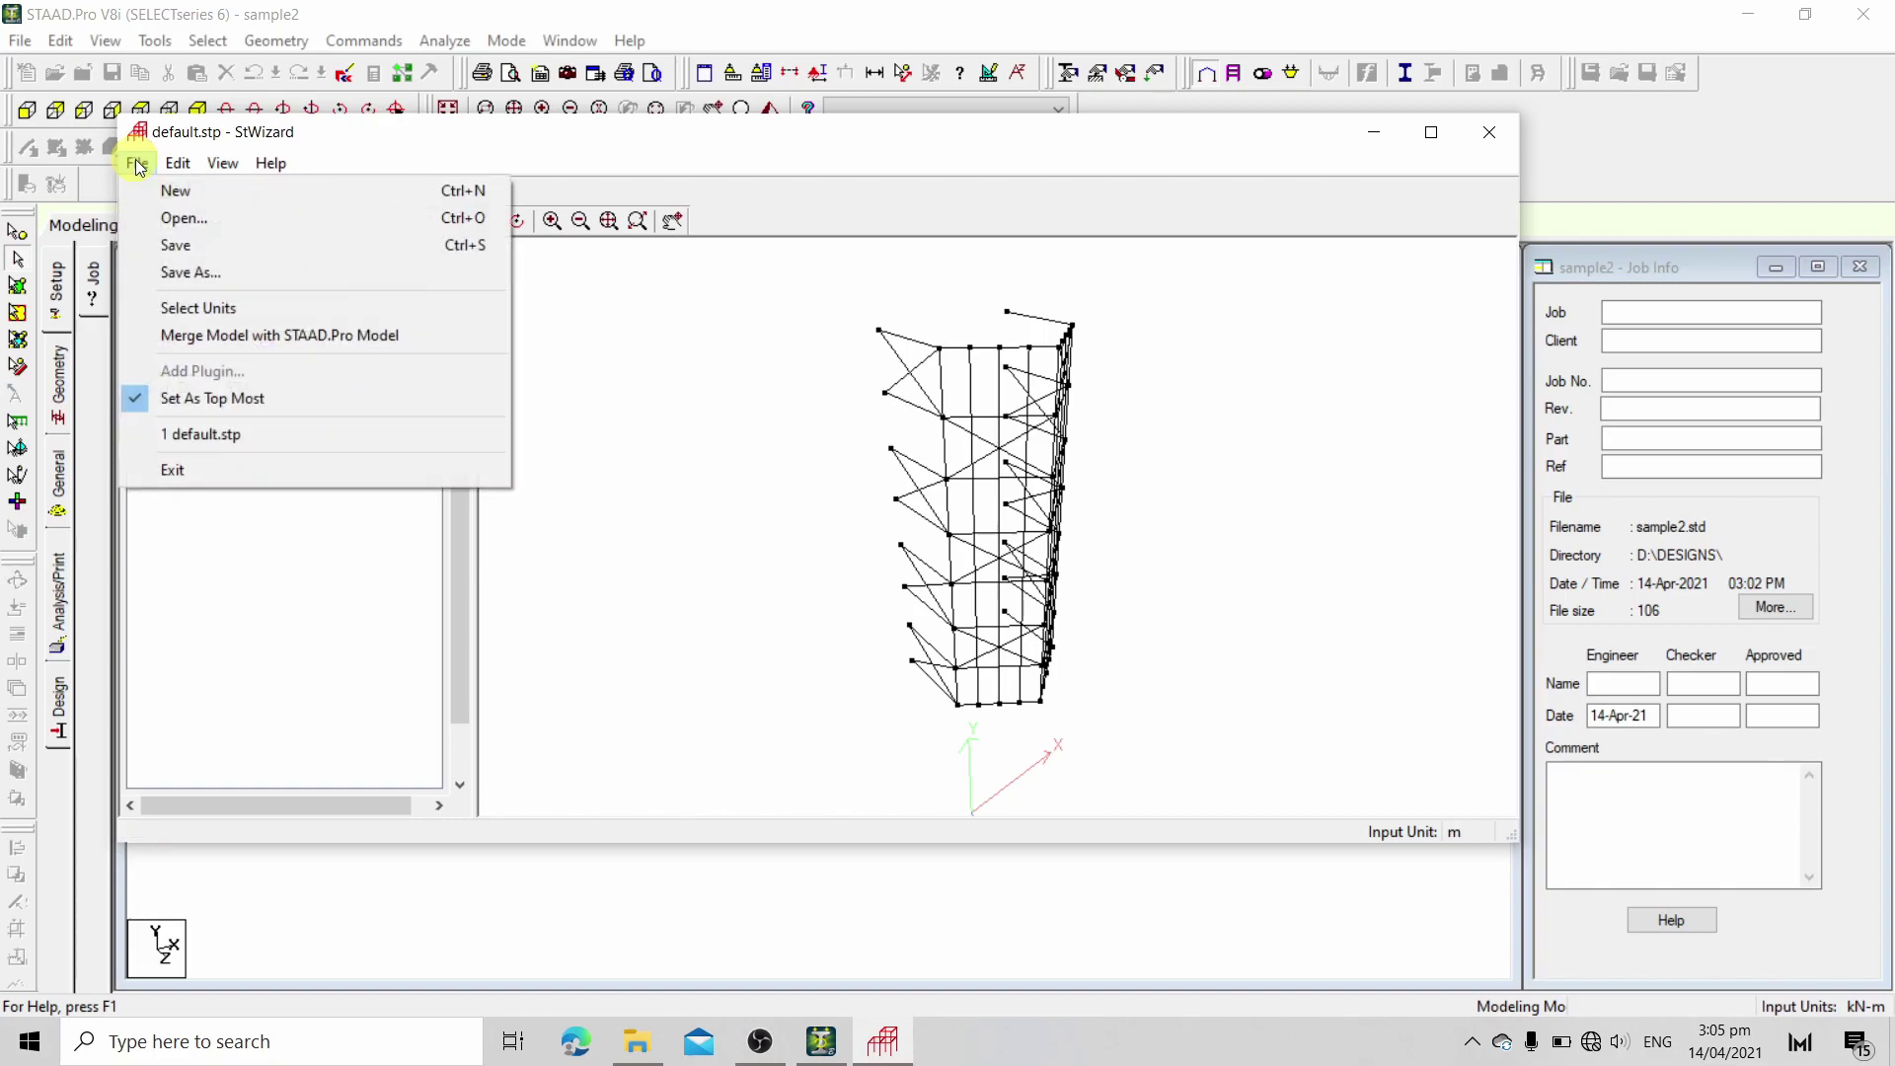
click(187, 337)
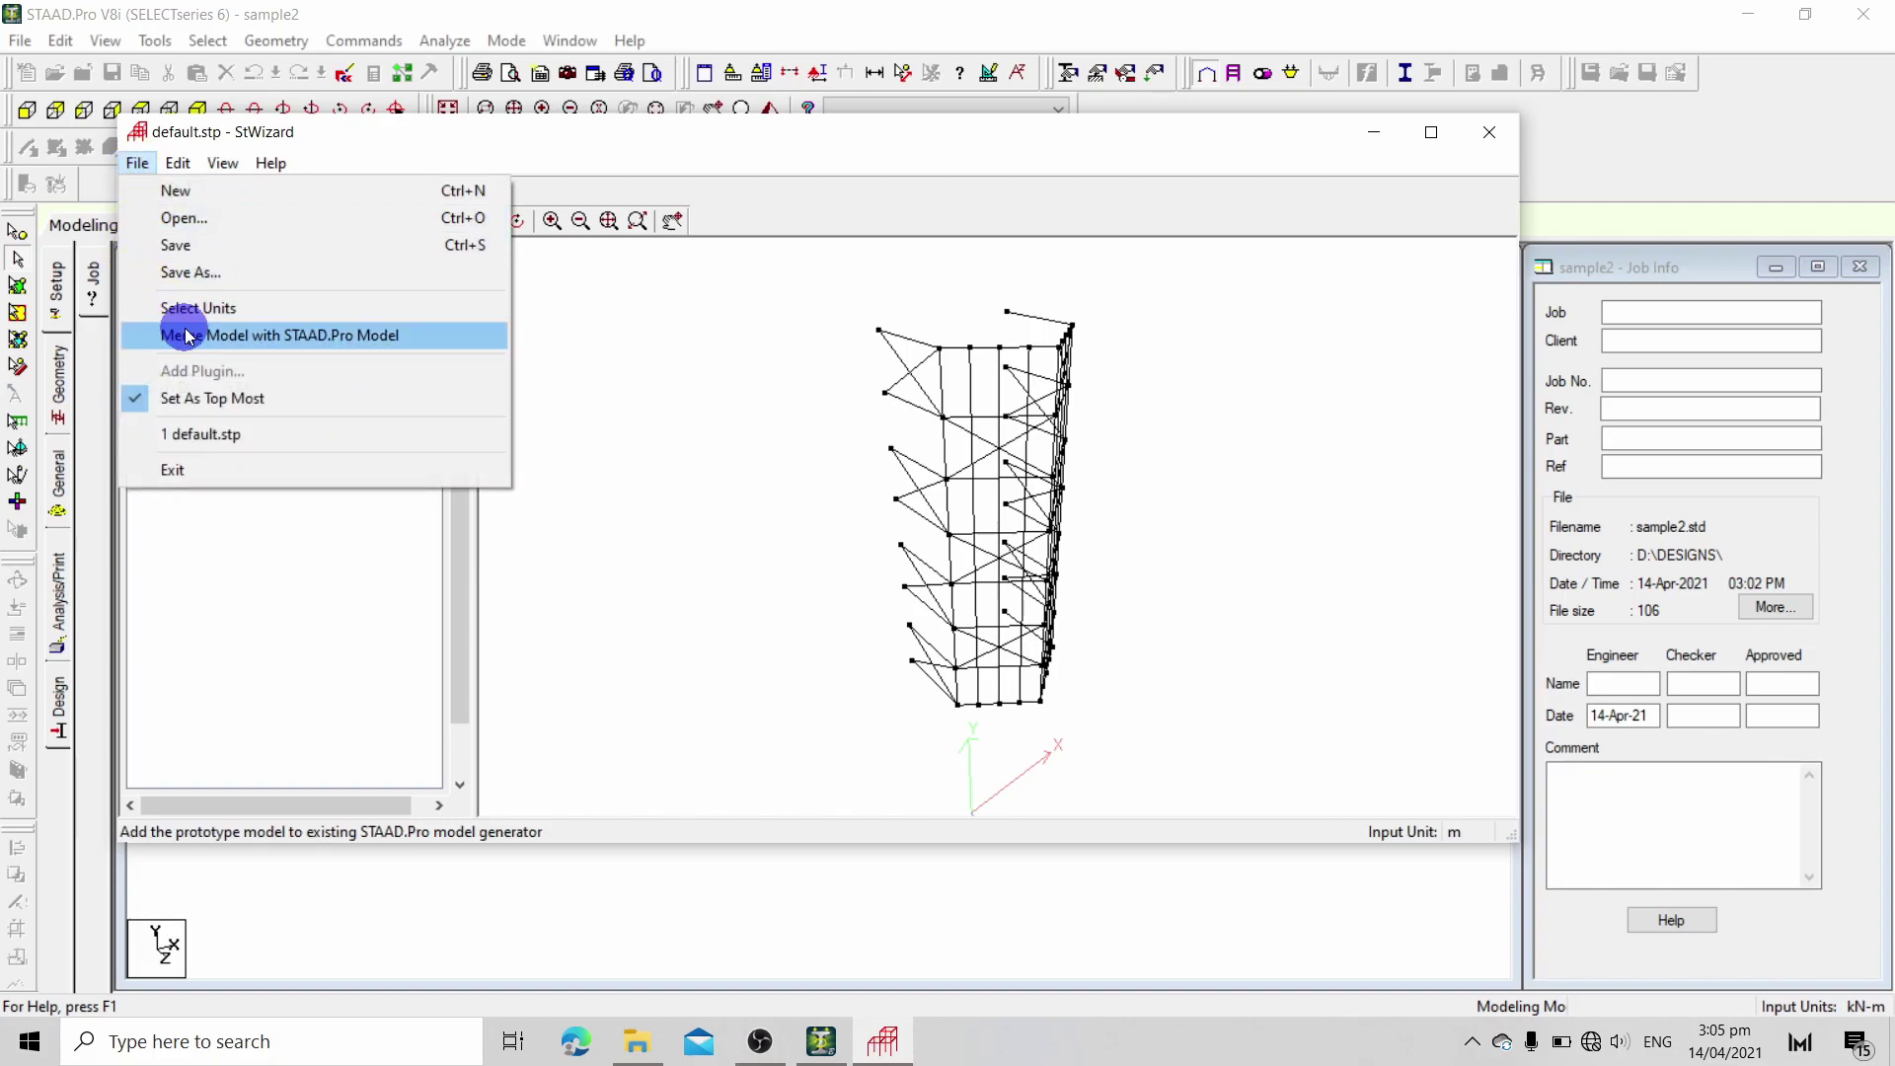
click(1014, 570)
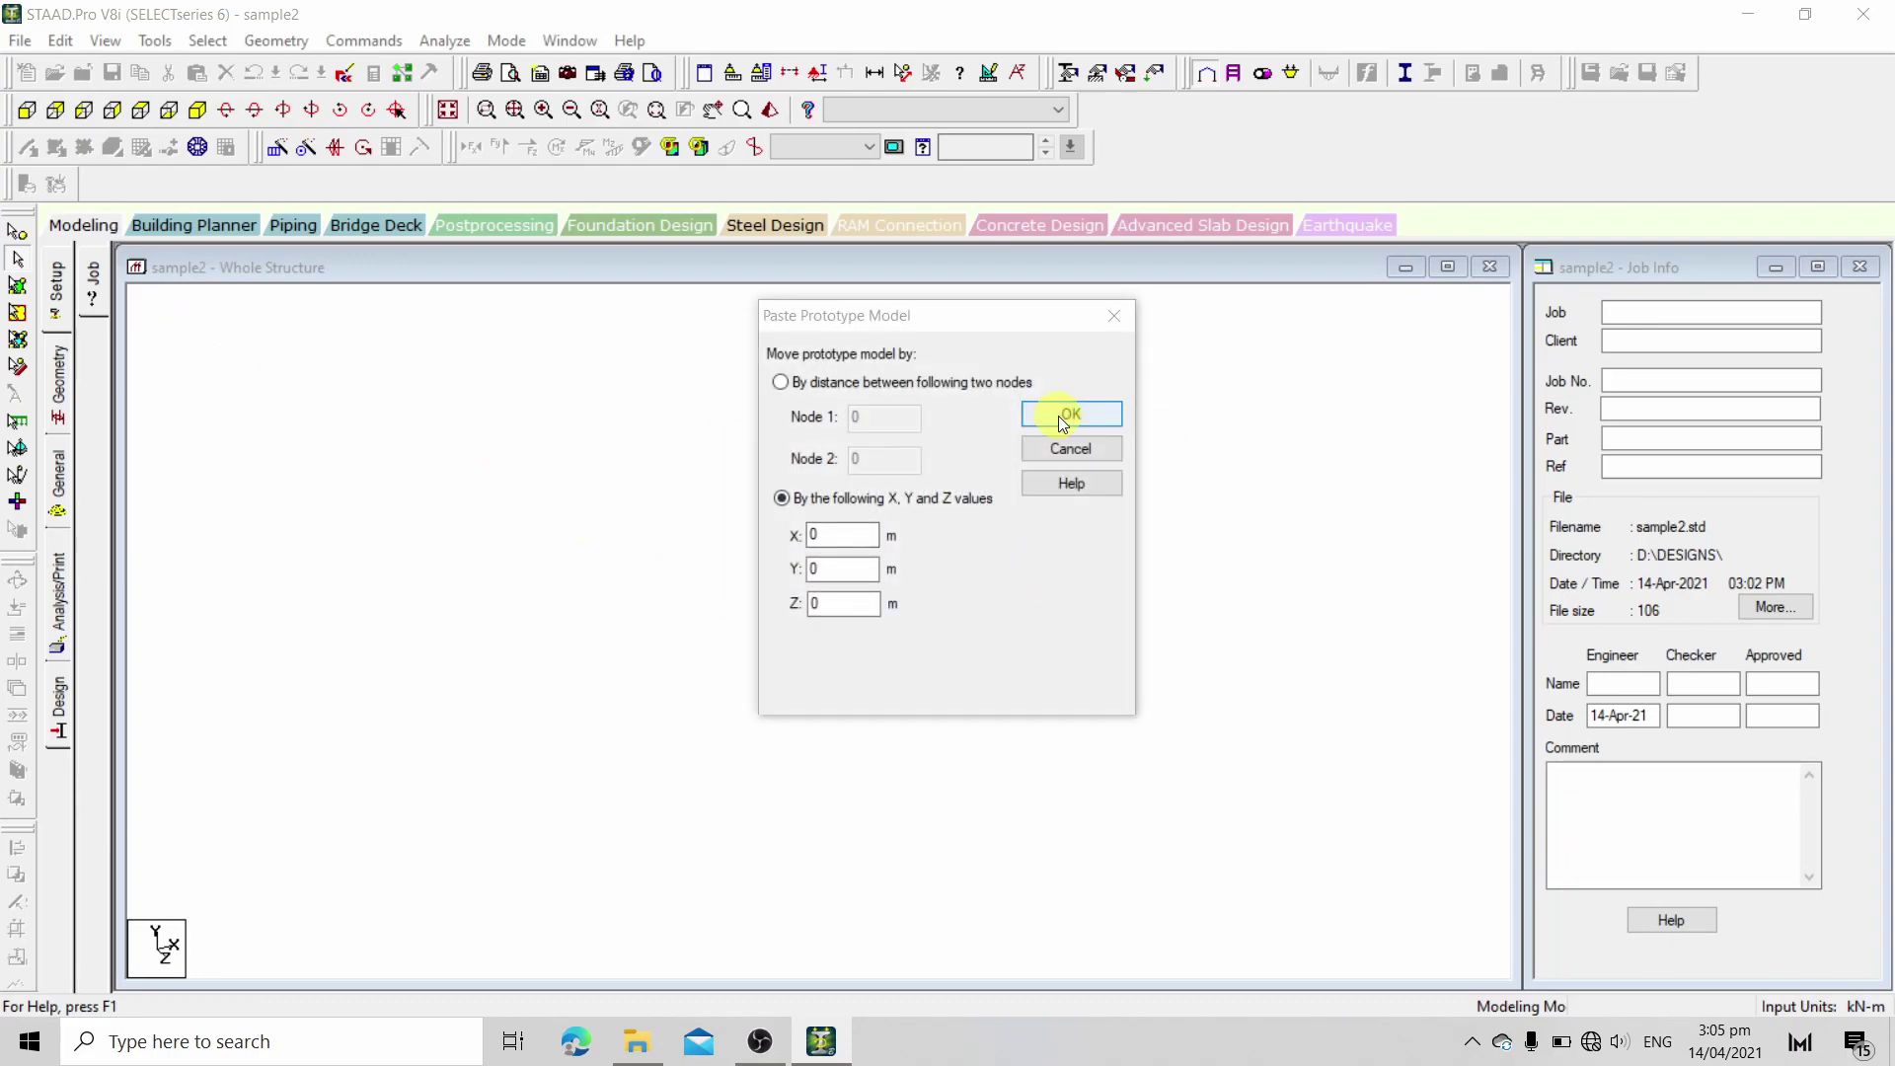
click(1062, 419)
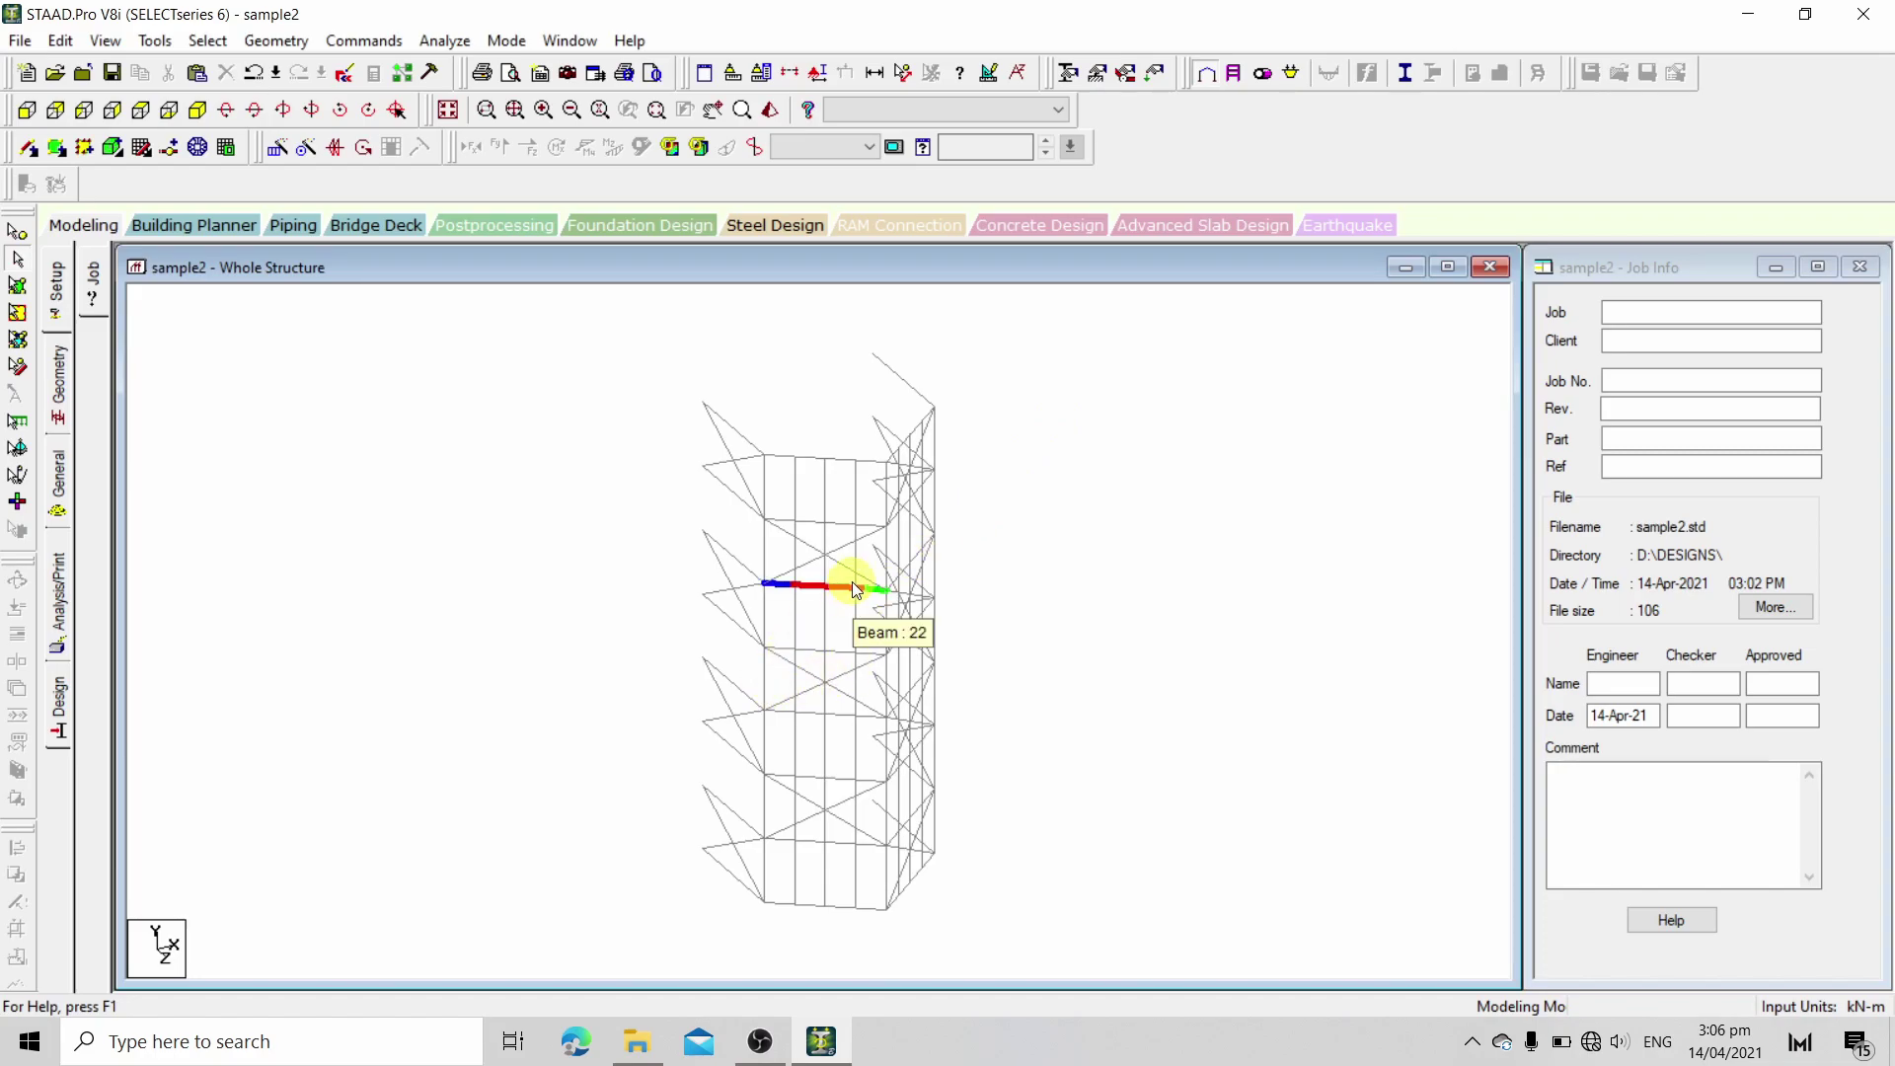
Select all members of the pasted frame and start the Rotate command on them
drag(606, 338, 1064, 939)
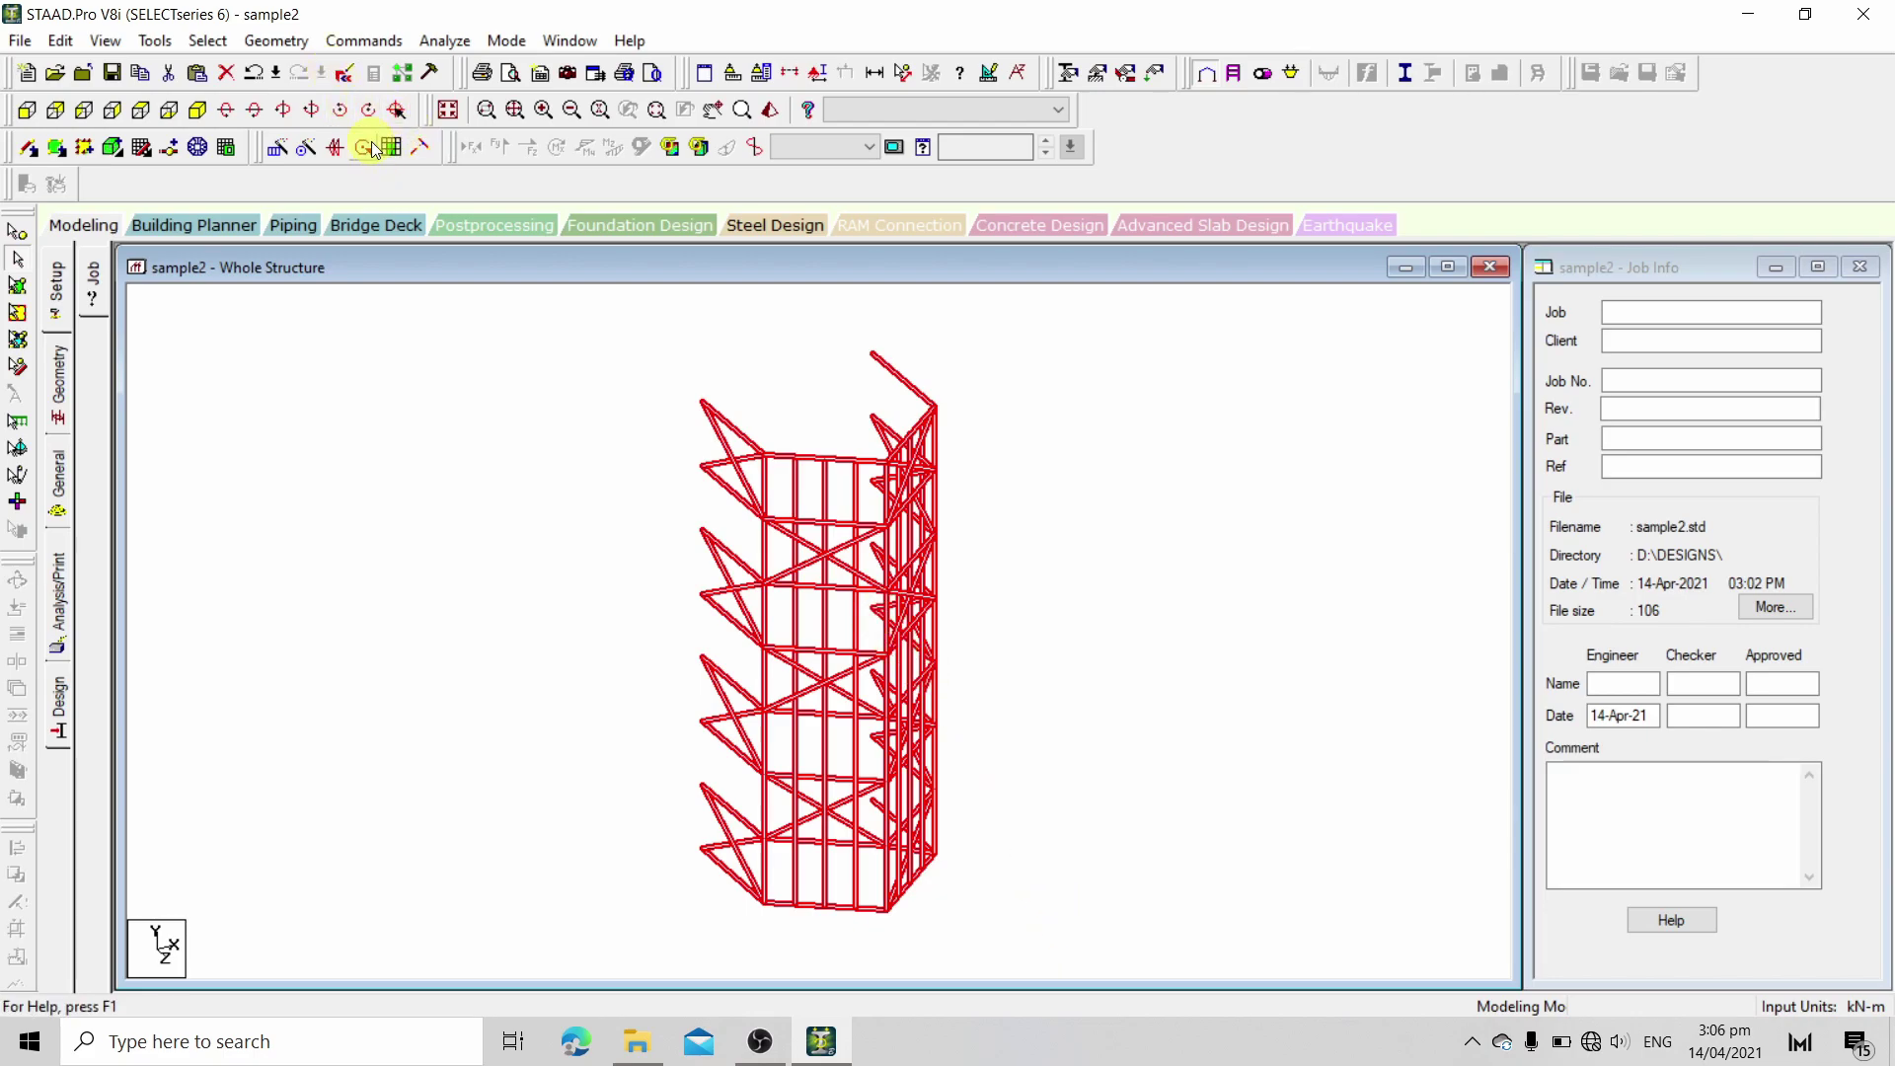
click(374, 149)
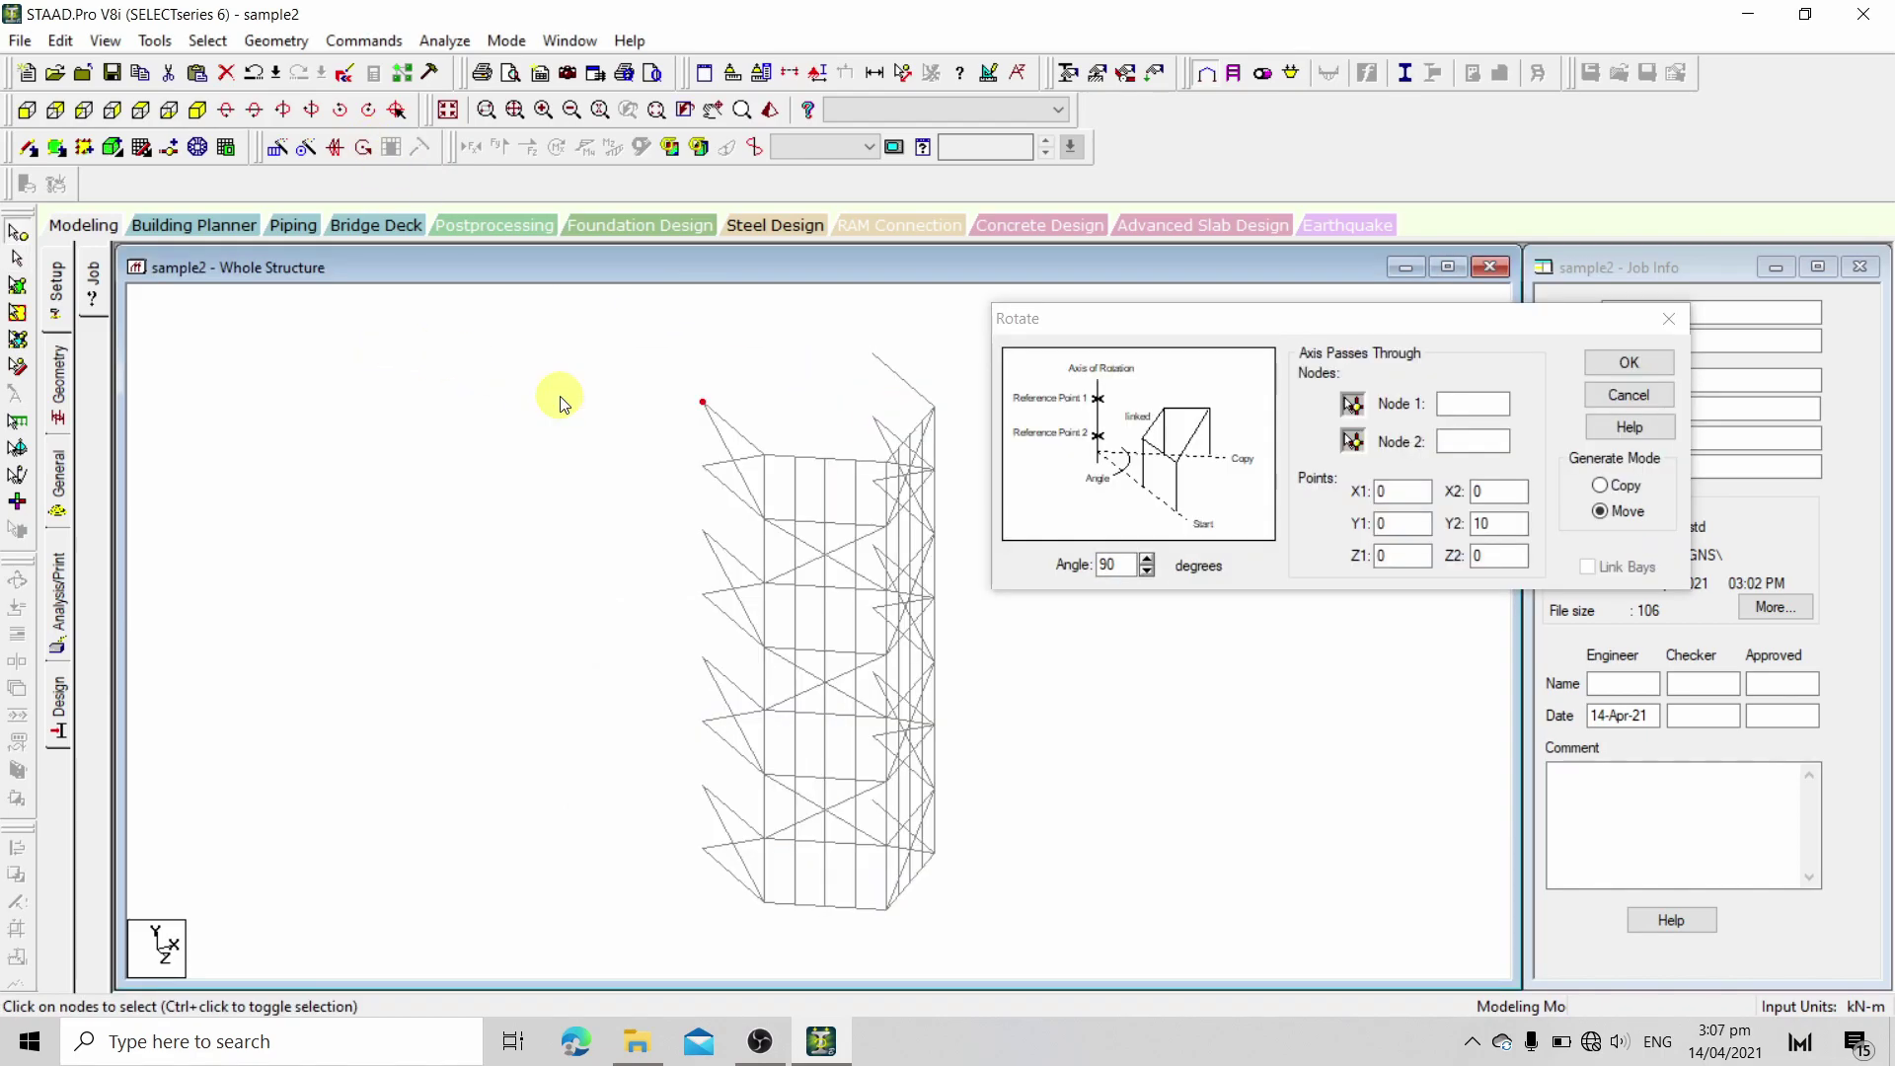
Turn on node number labels for the structure, keeping the Rotate dialog open
right_click(561, 403)
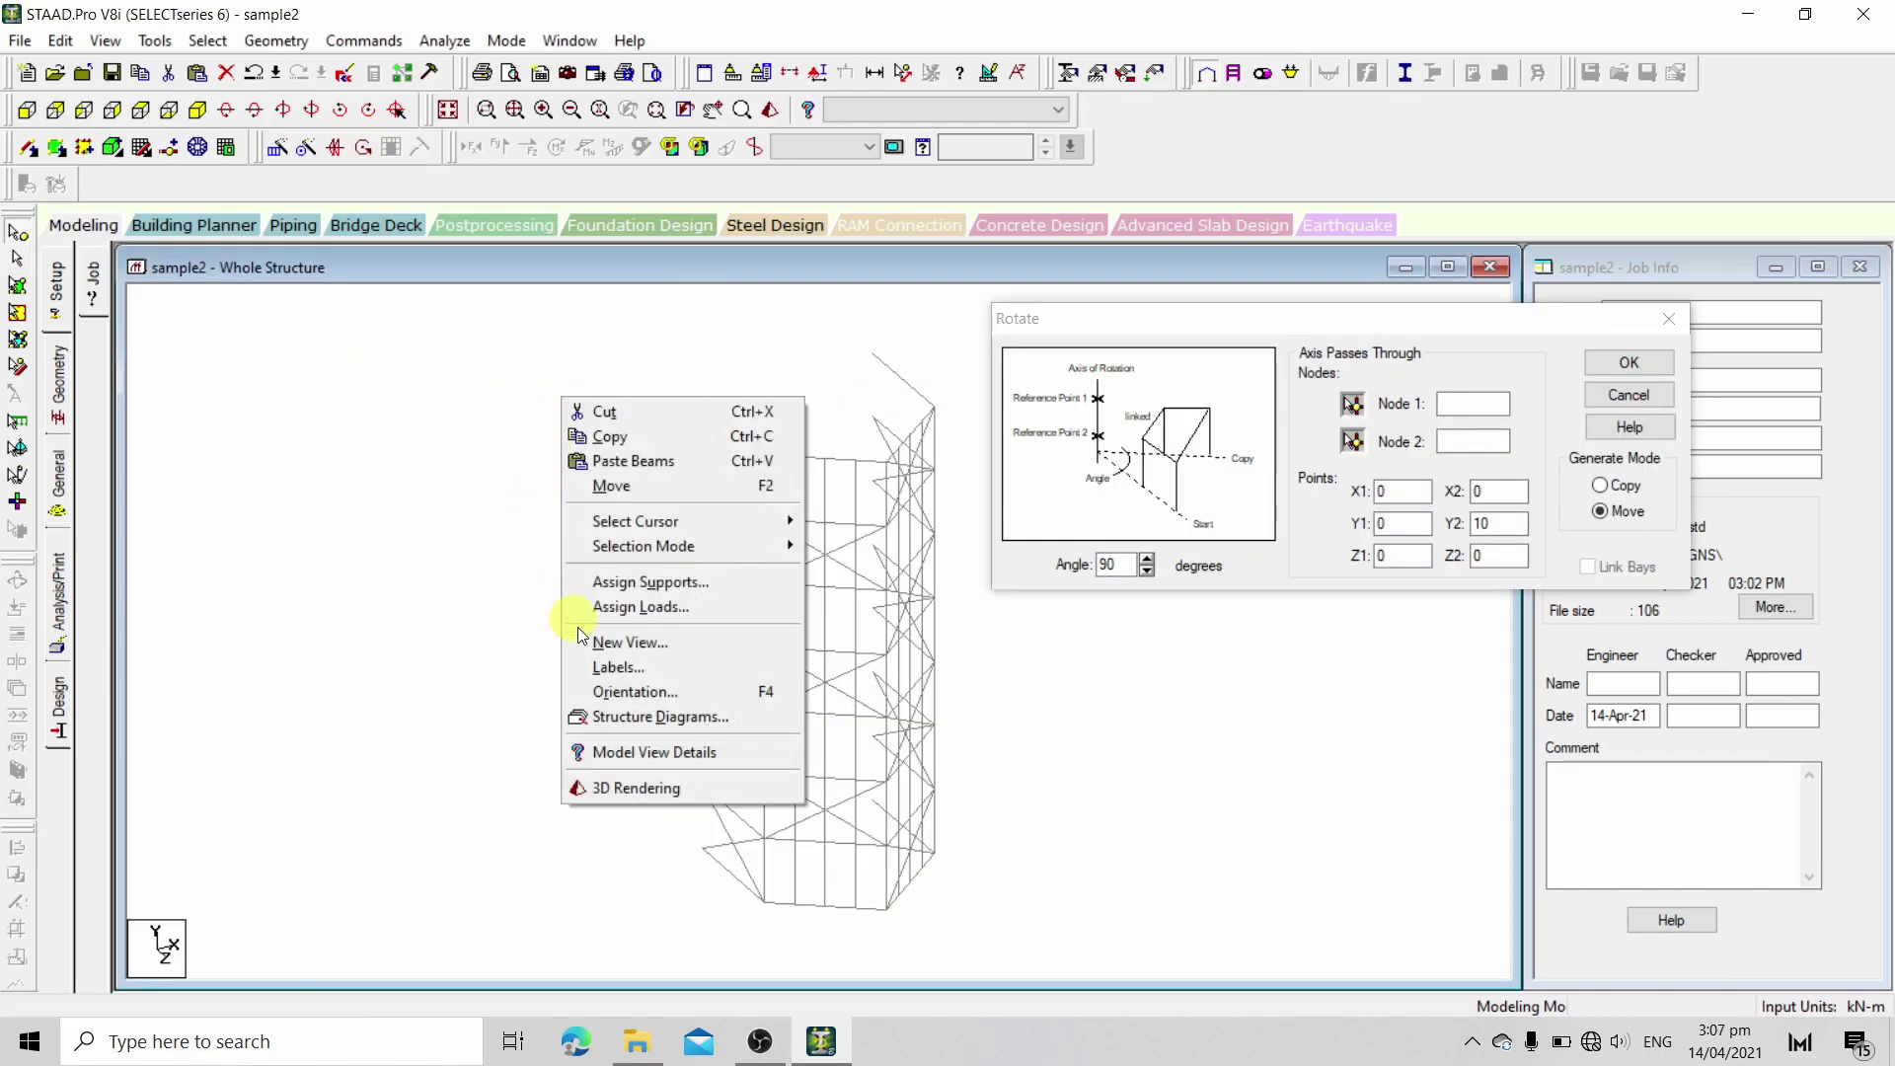
click(618, 667)
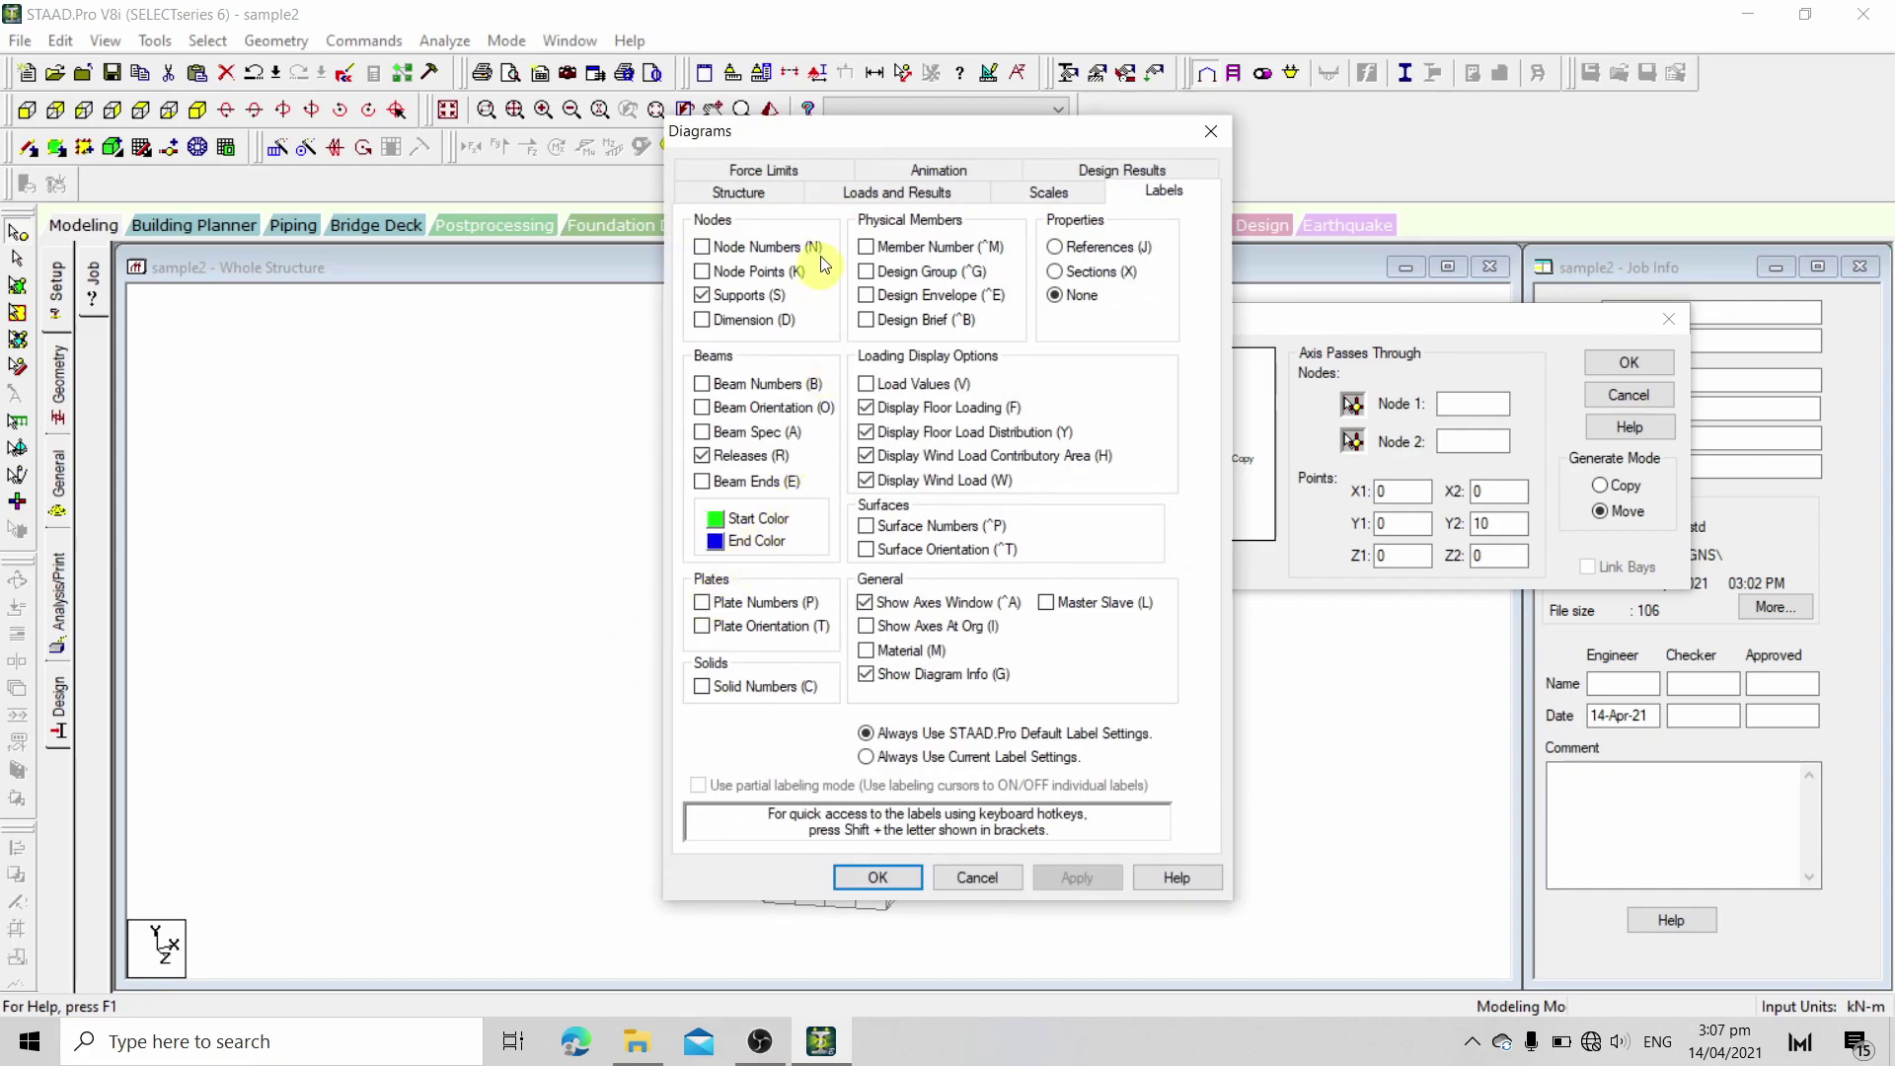
drag(886, 150, 317, 138)
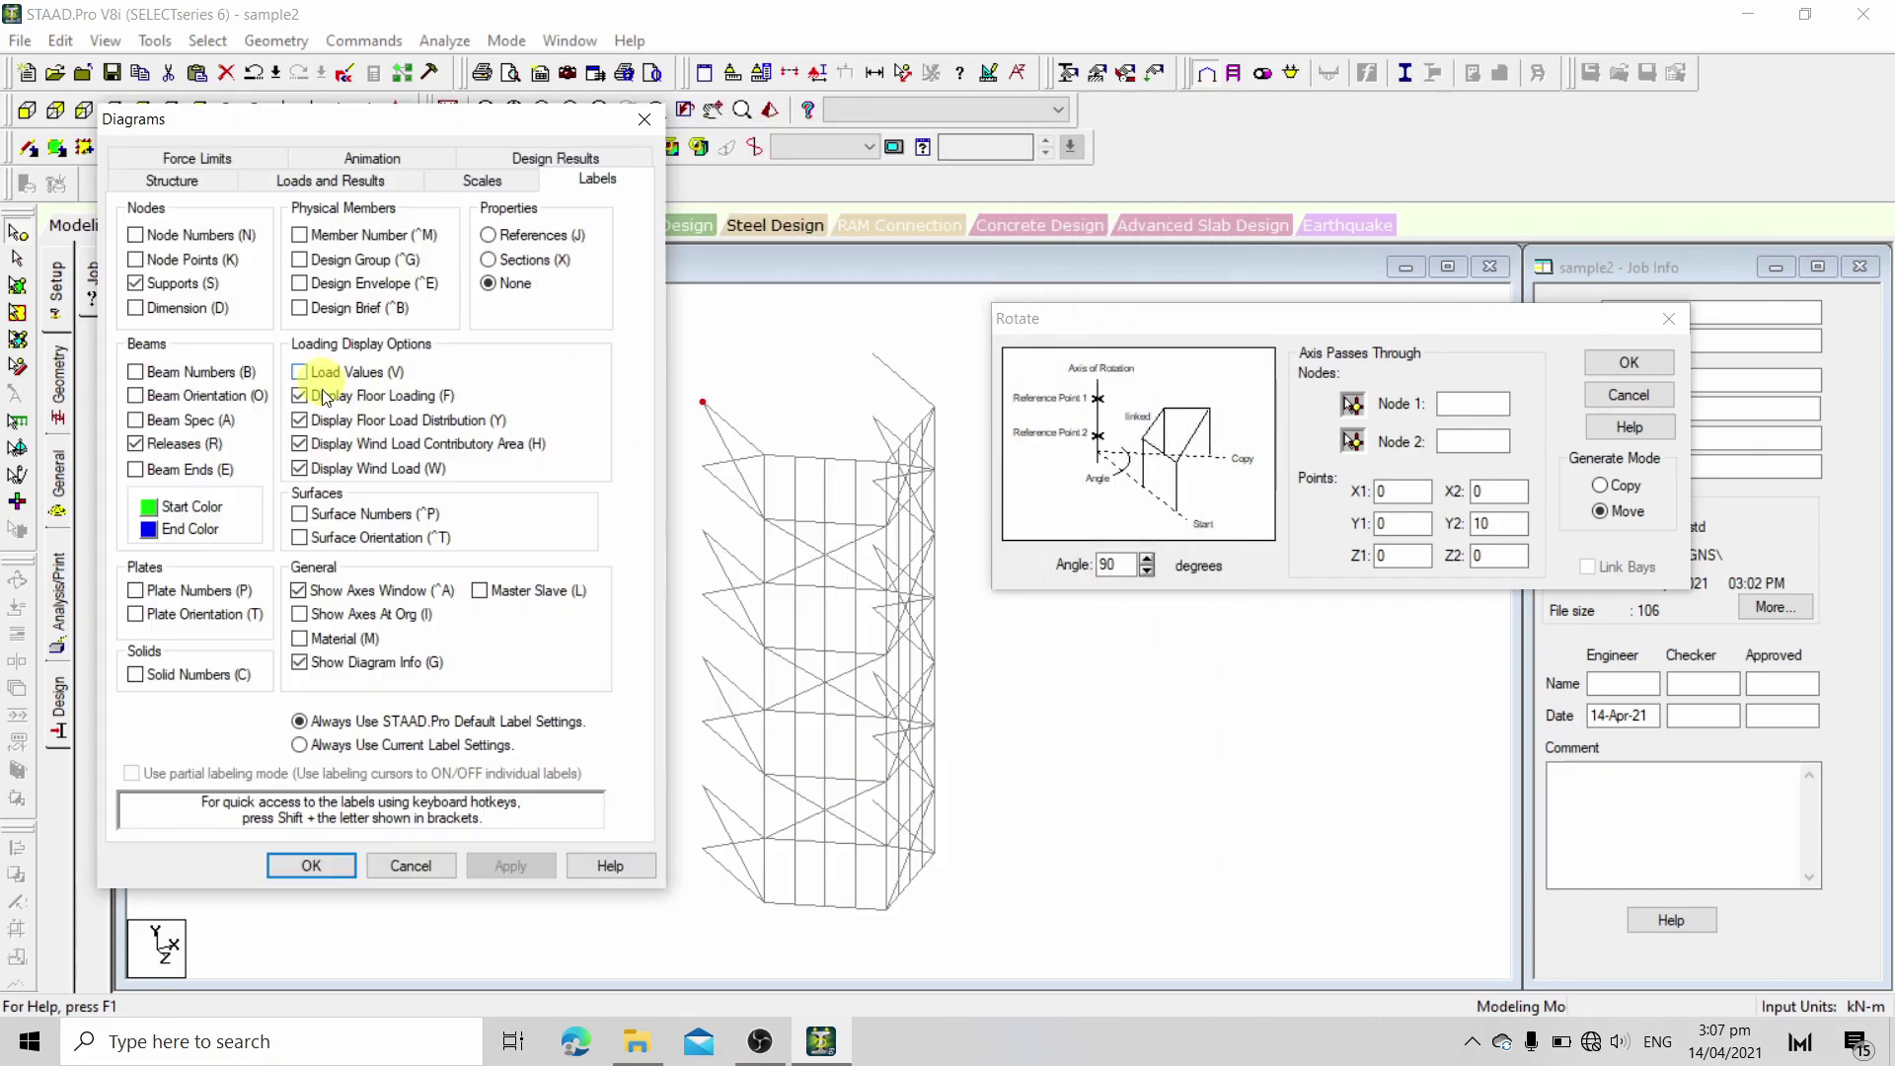
click(138, 237)
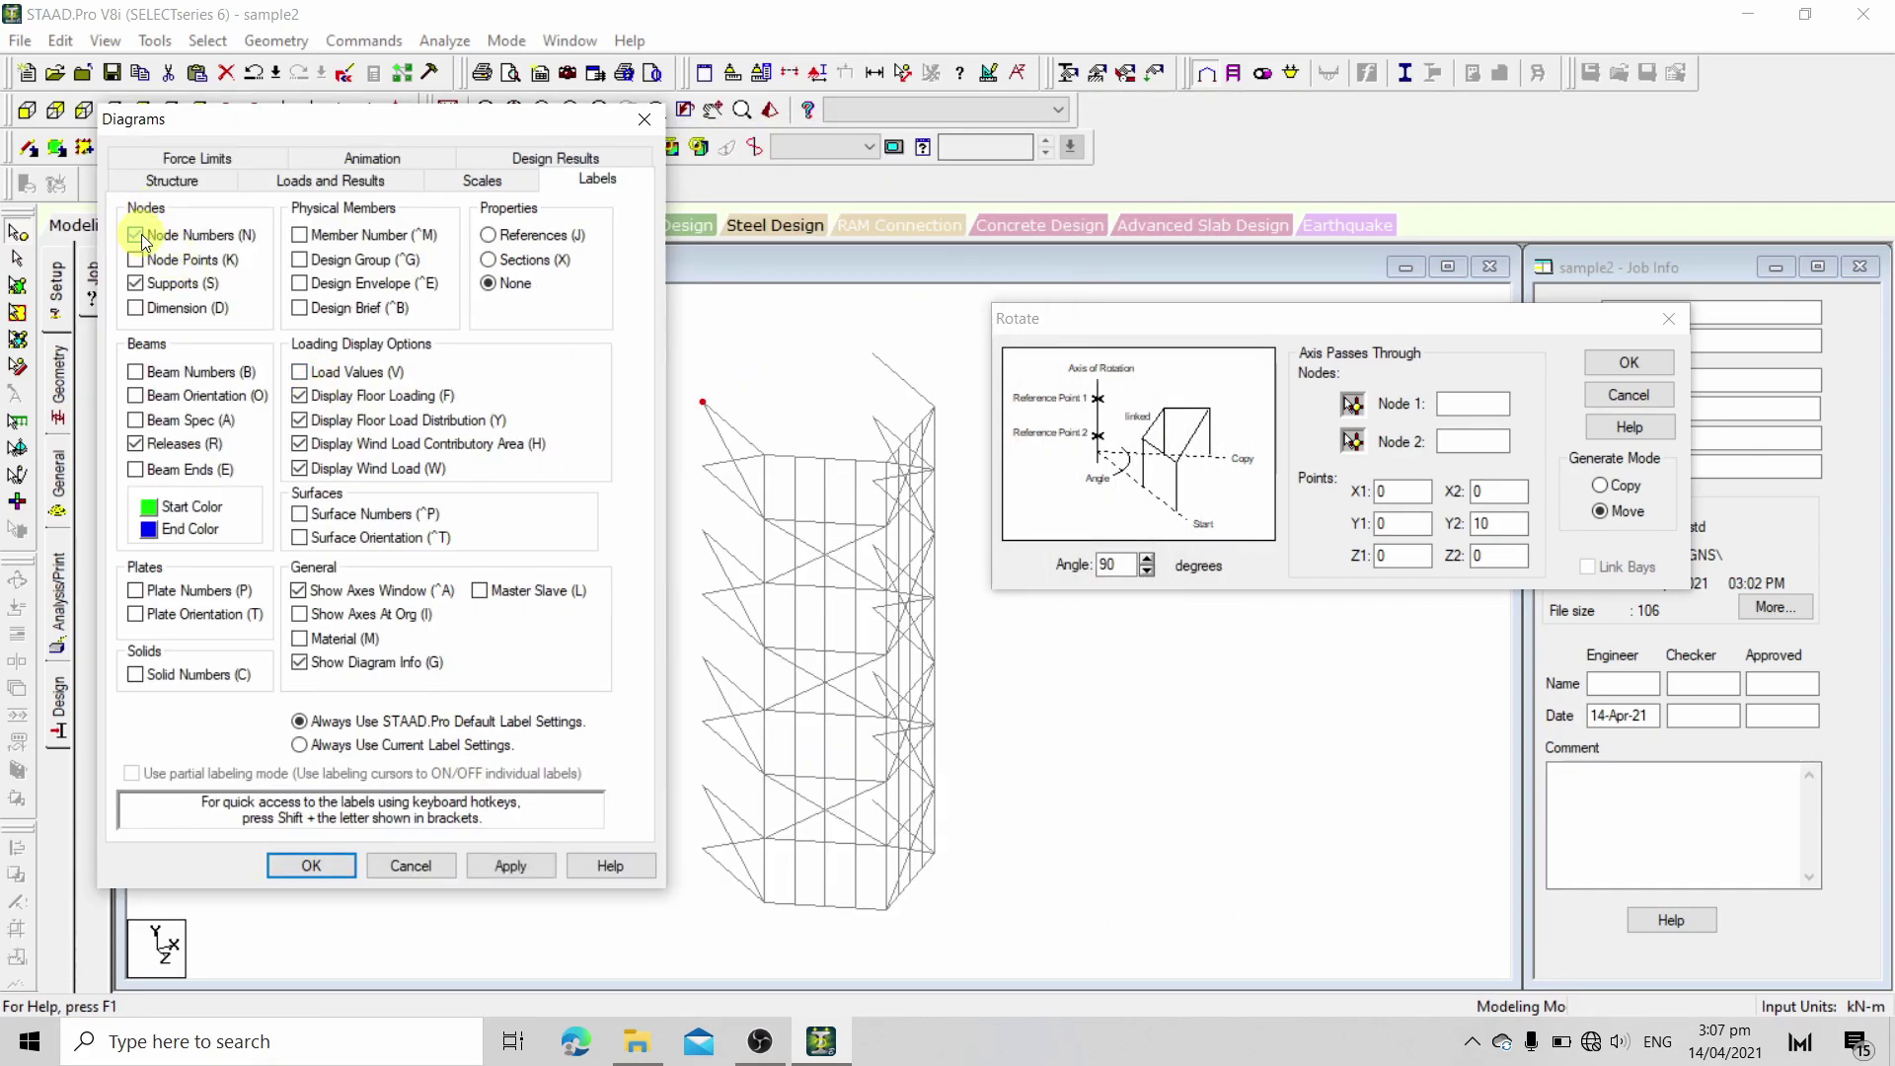
click(311, 866)
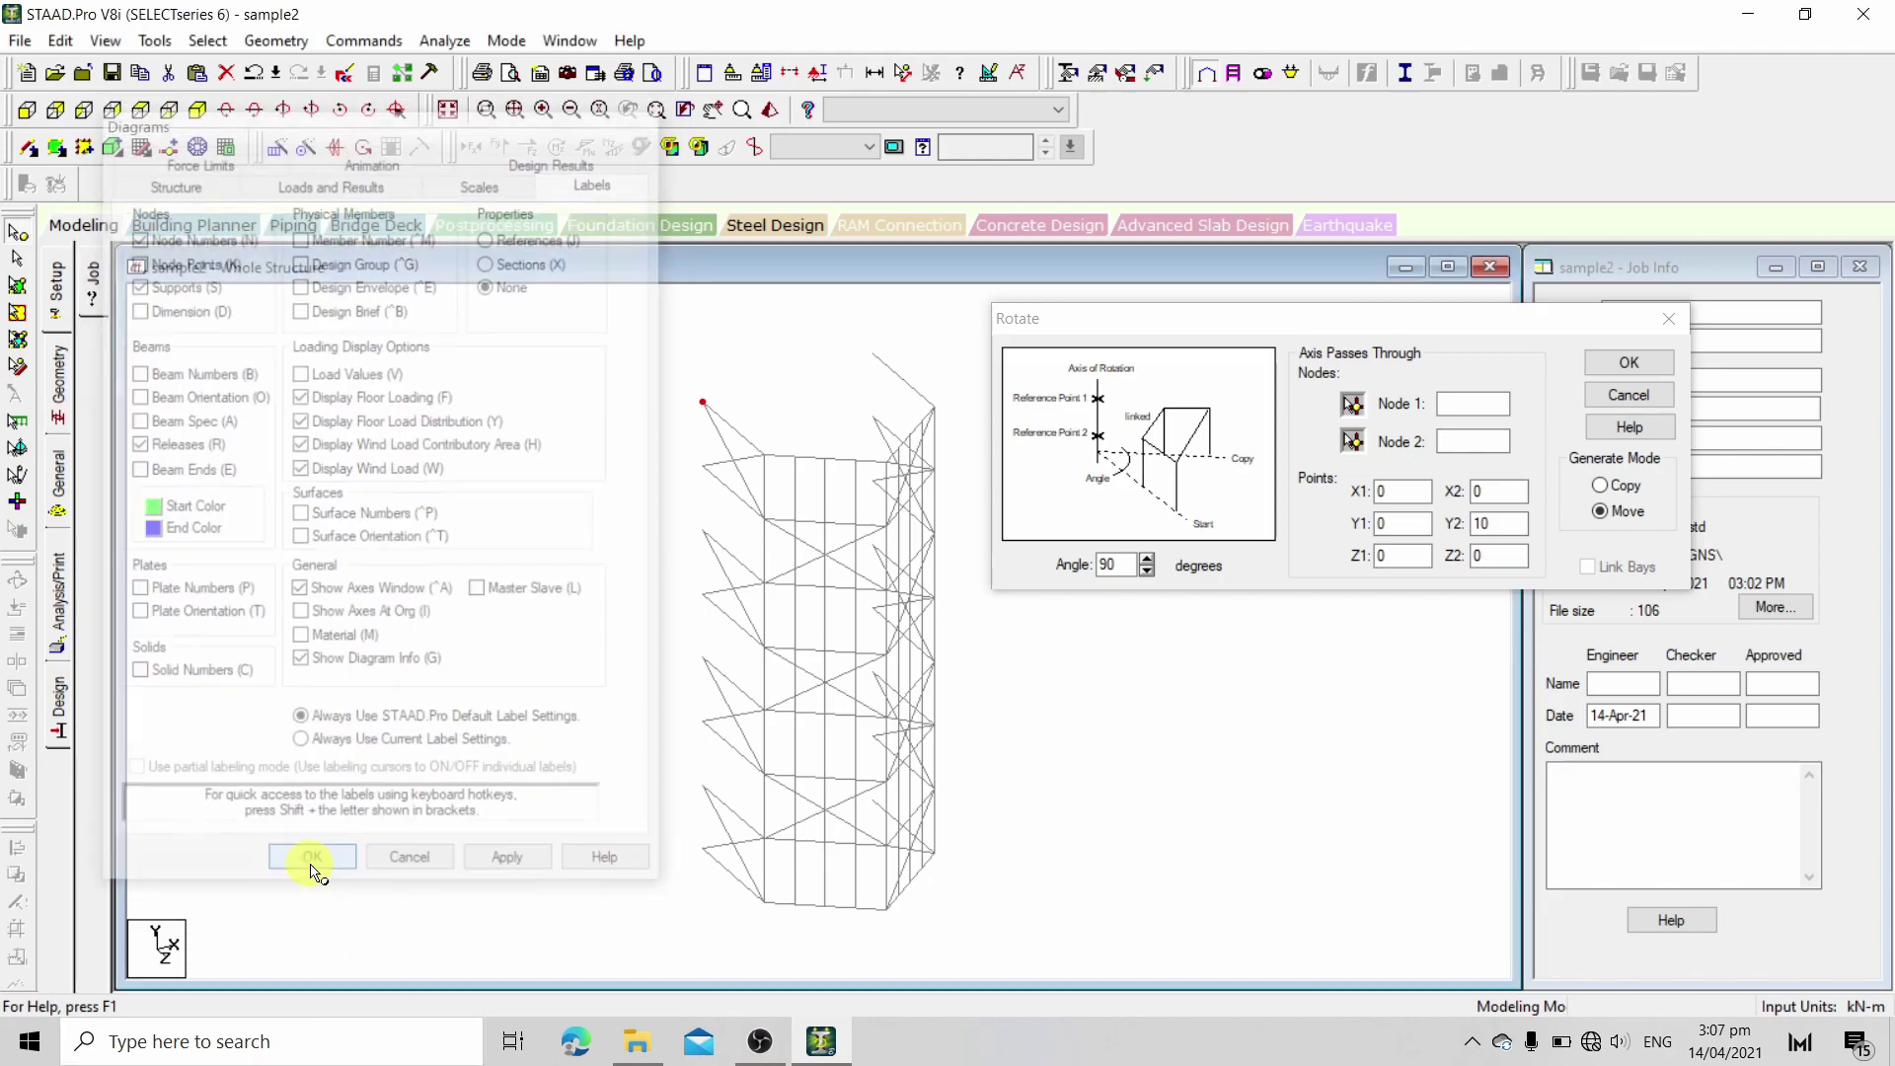
Define the rotation axis through node 36 as Node 1 and node 39 as Node 2, accepting the auto save
click(1465, 403)
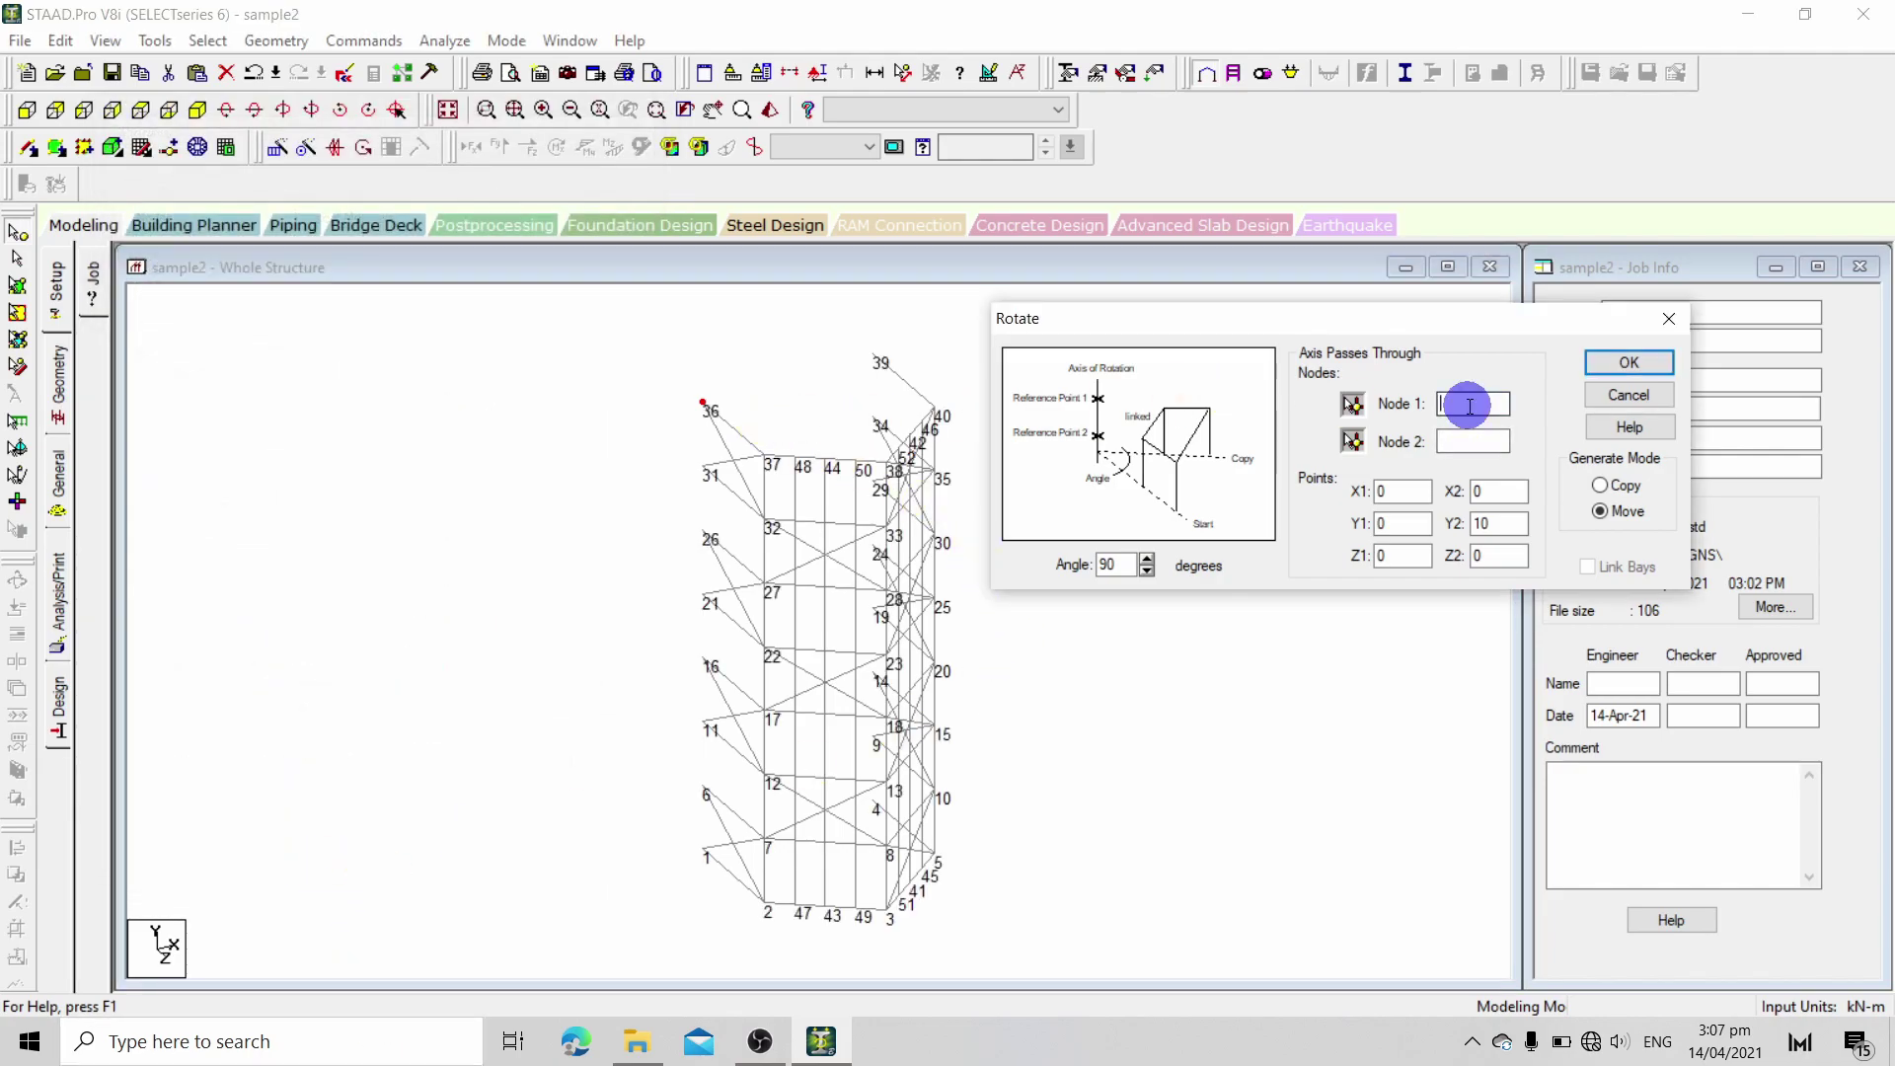
text(36)
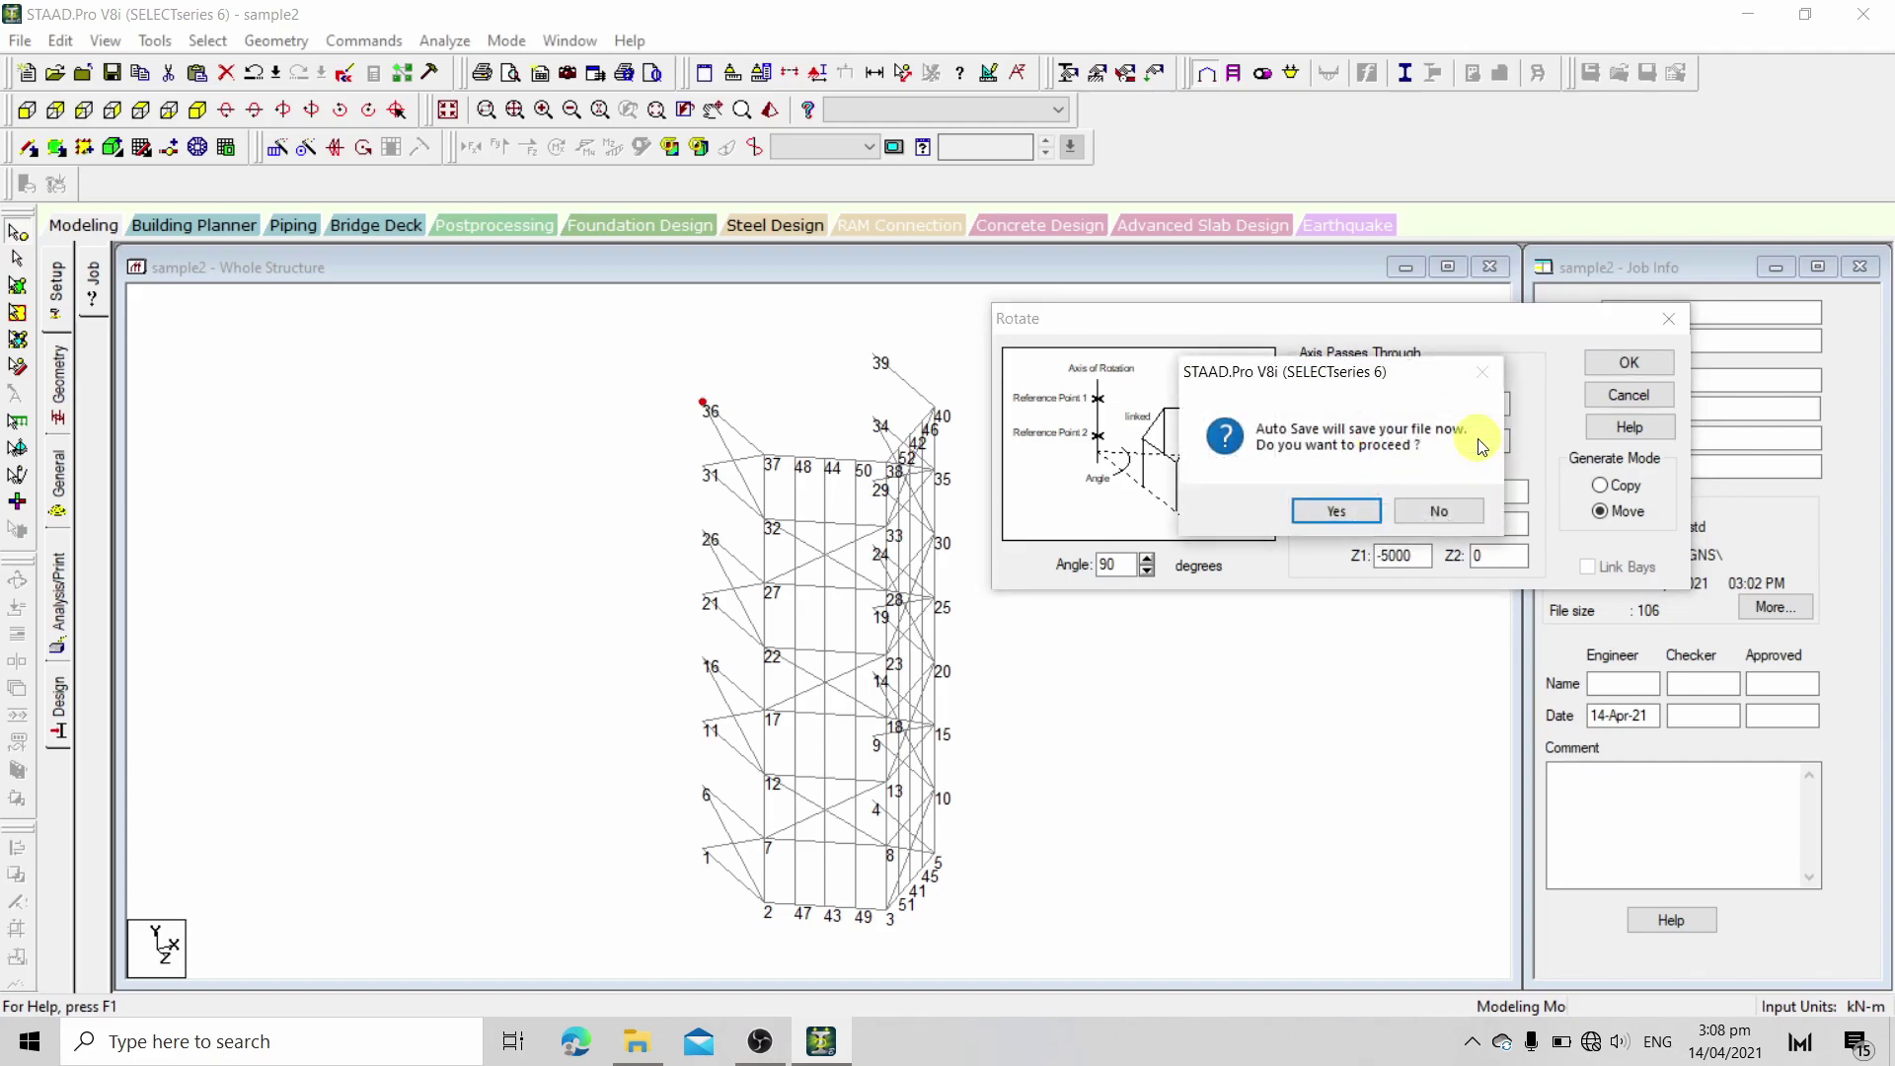
click(1336, 510)
click(795, 552)
click(1493, 443)
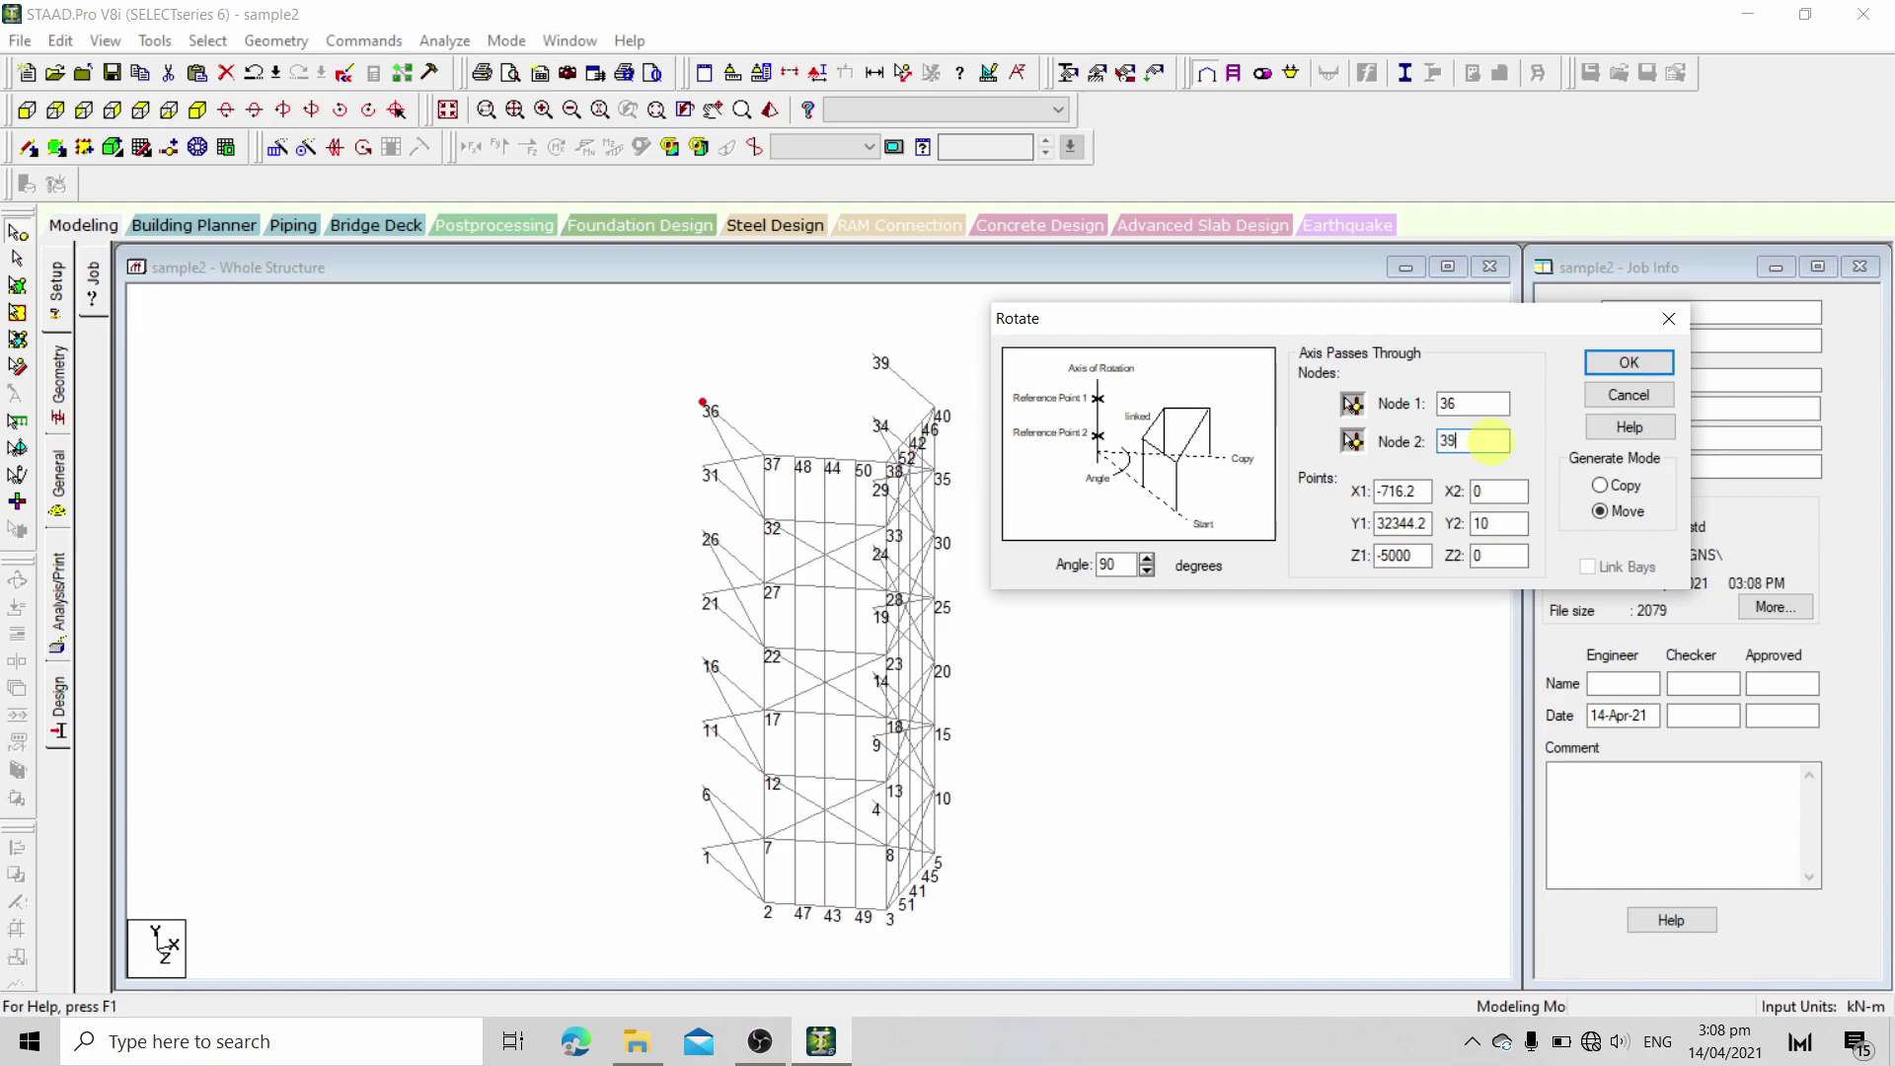
double_click(1109, 537)
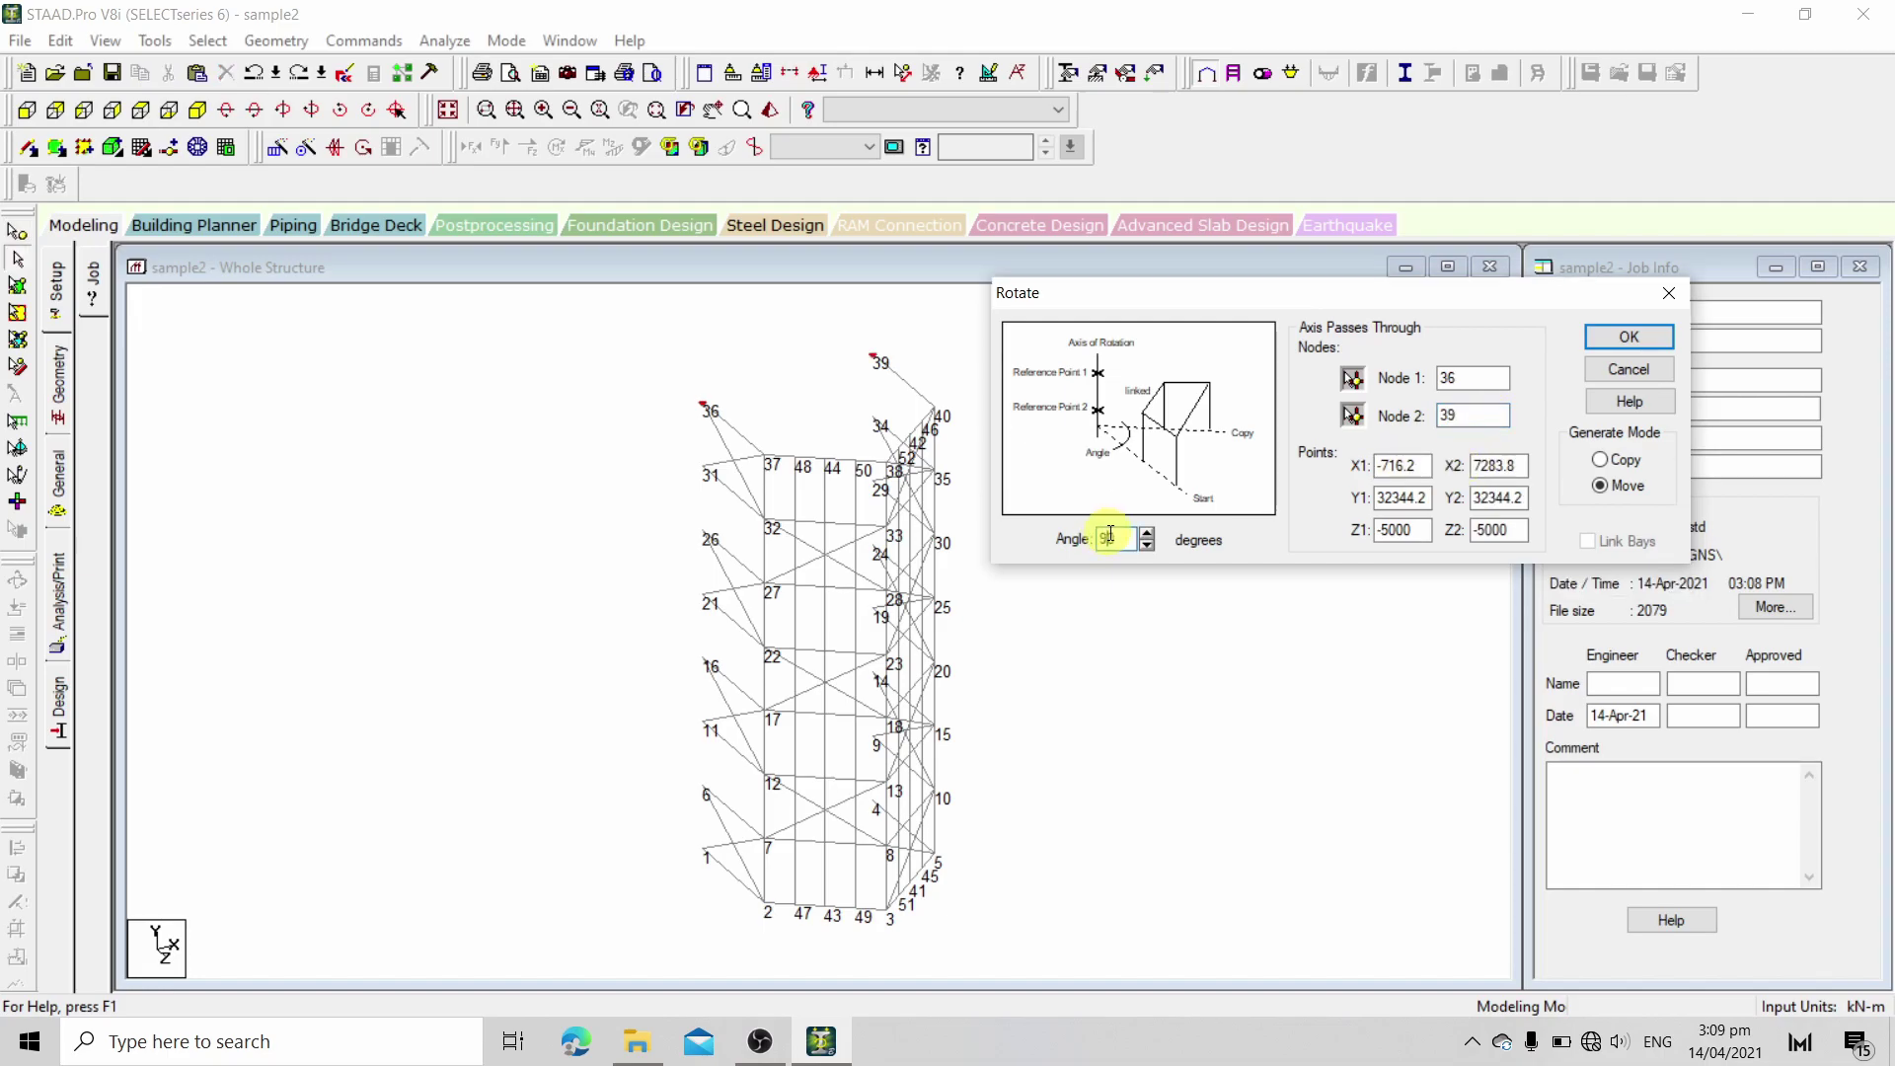
click(1099, 541)
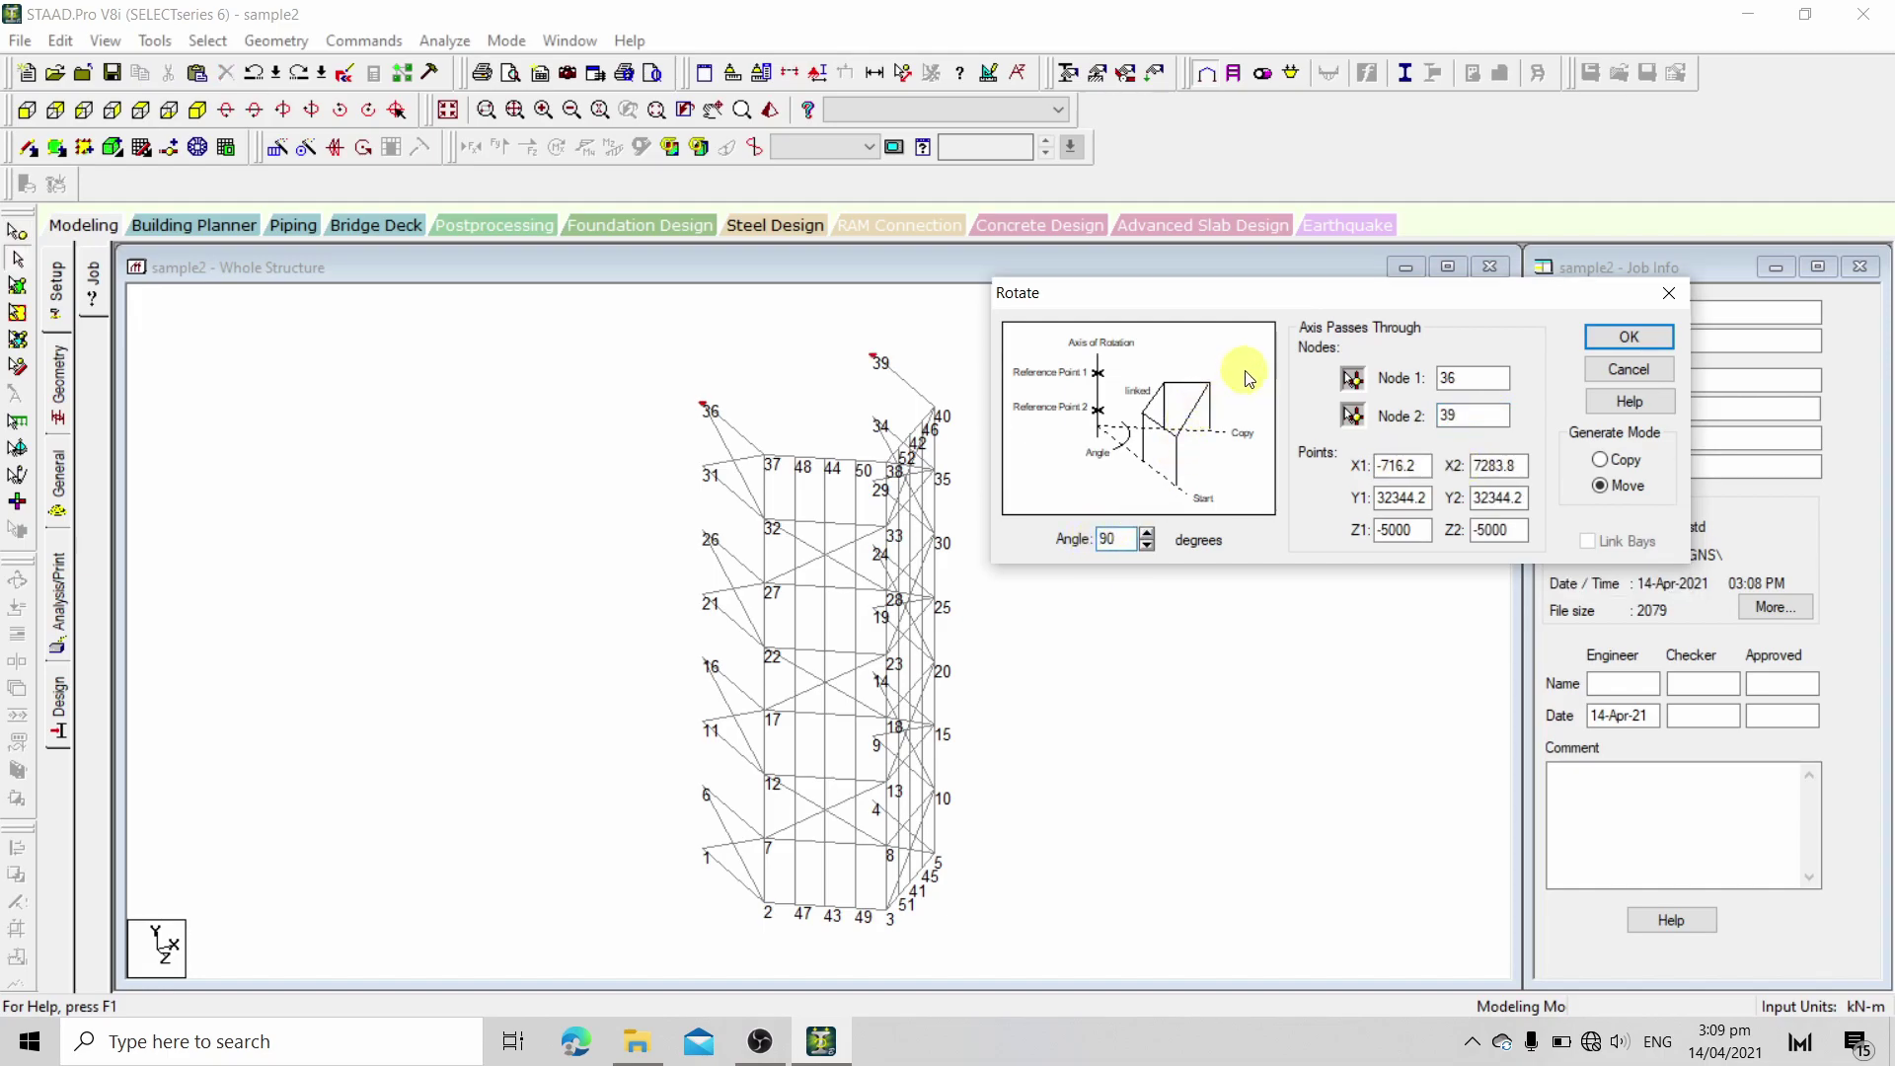
text(-)
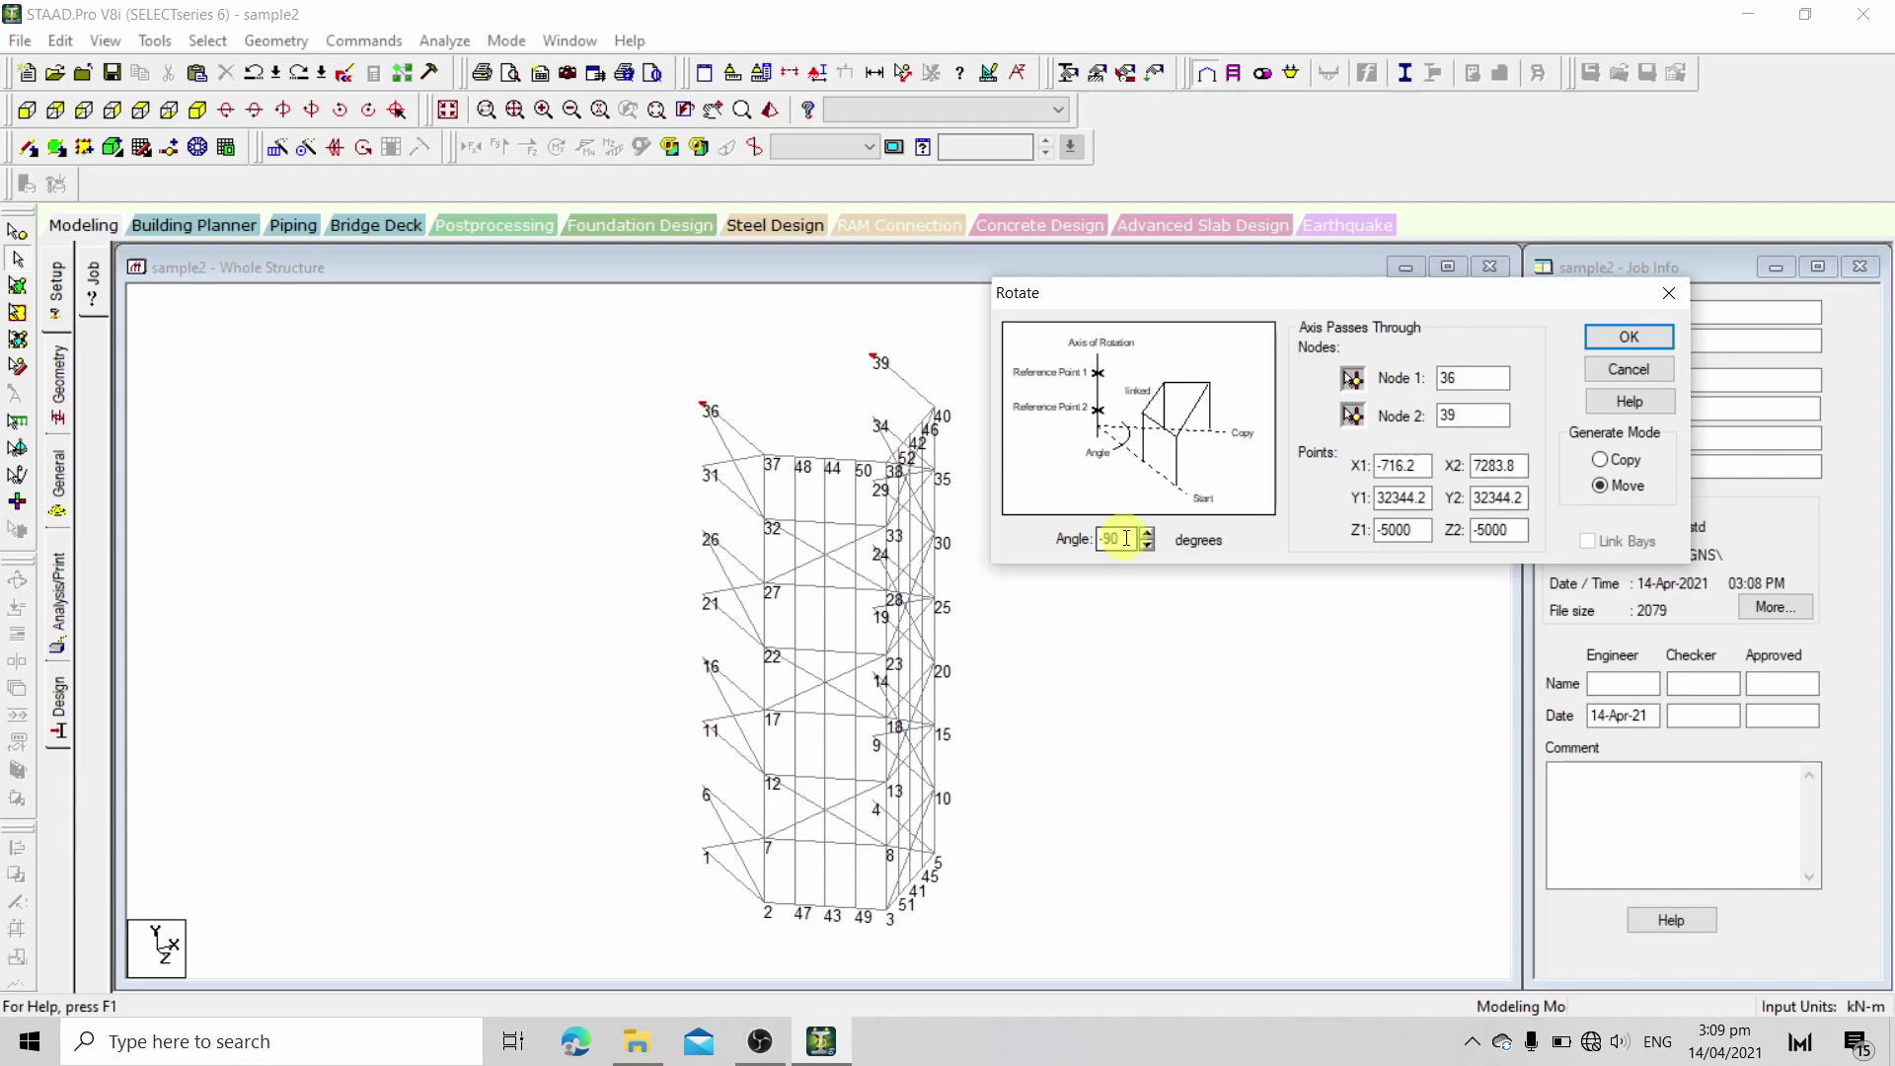
Rotate all members of the frame 270 degrees about the defined axis in Move mode, accept the notice and clear the selection
drag(1123, 538, 1055, 541)
text(270)
drag(522, 311, 987, 959)
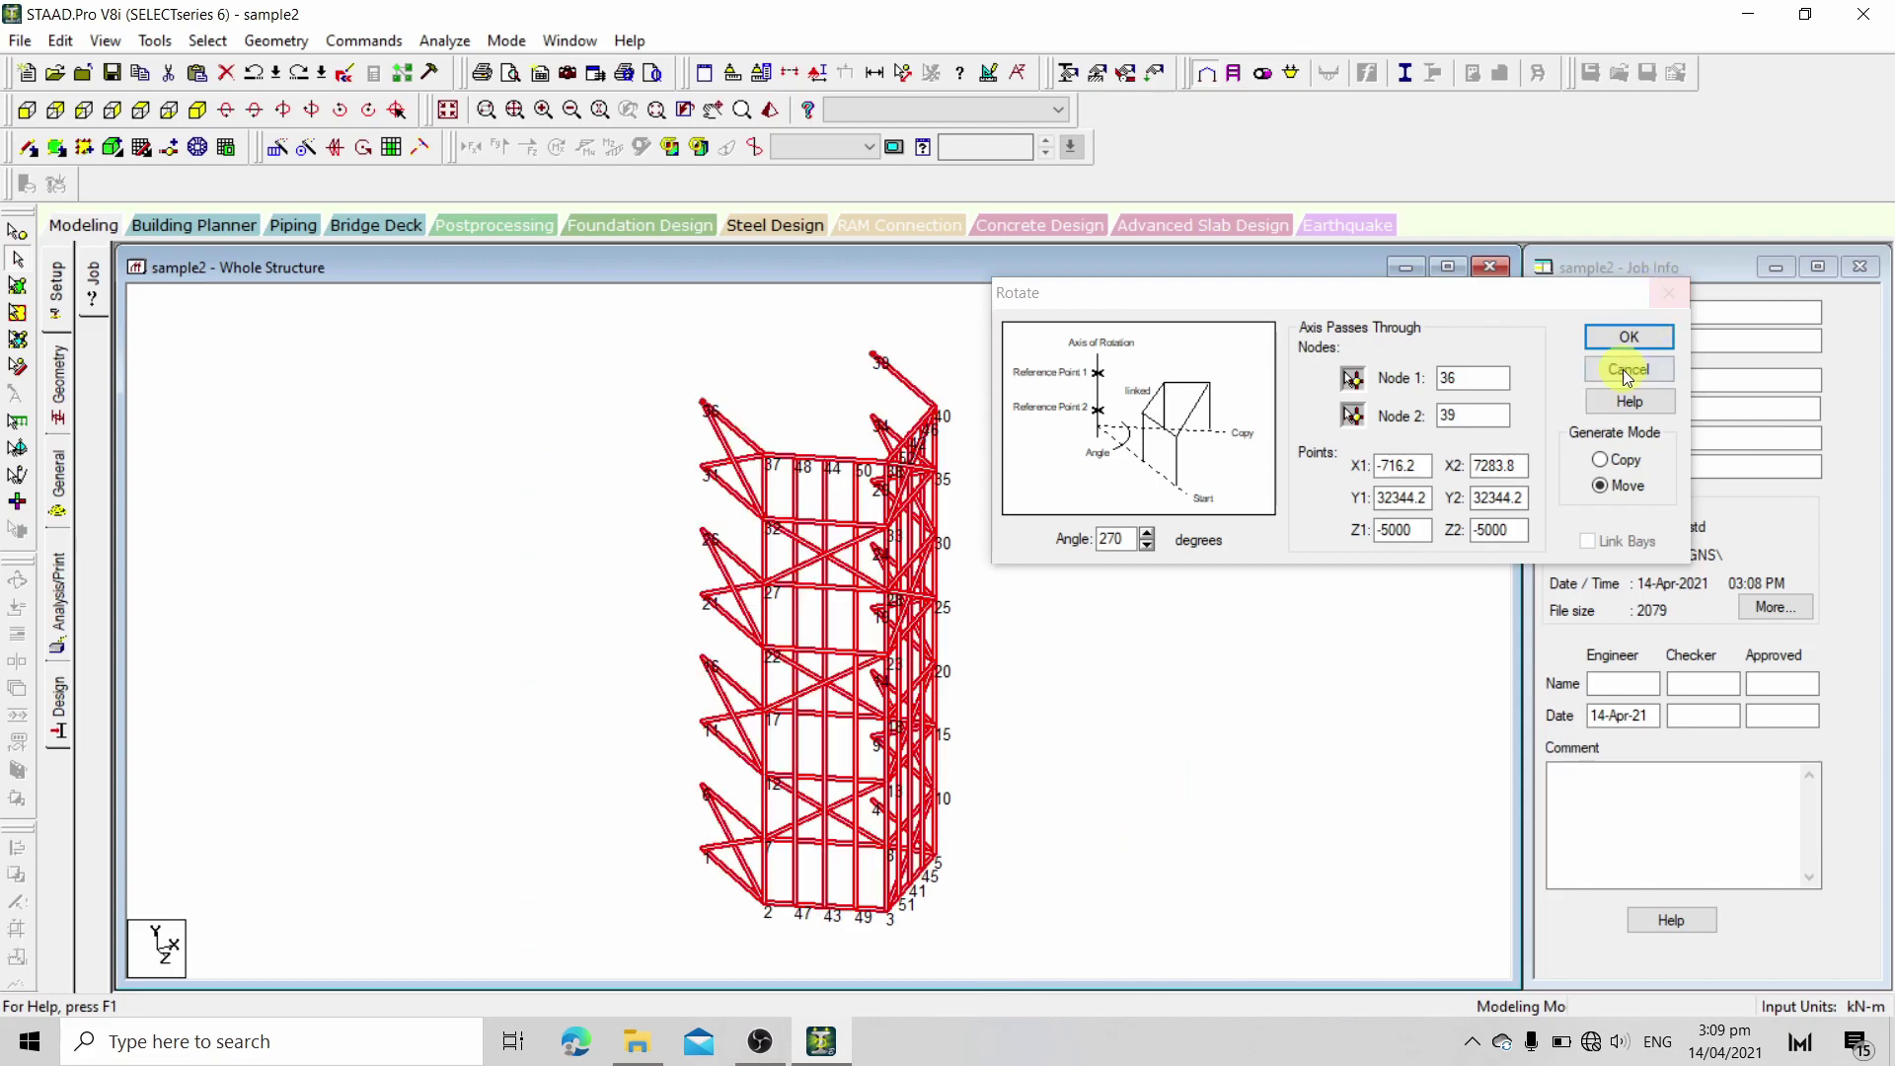
click(1601, 337)
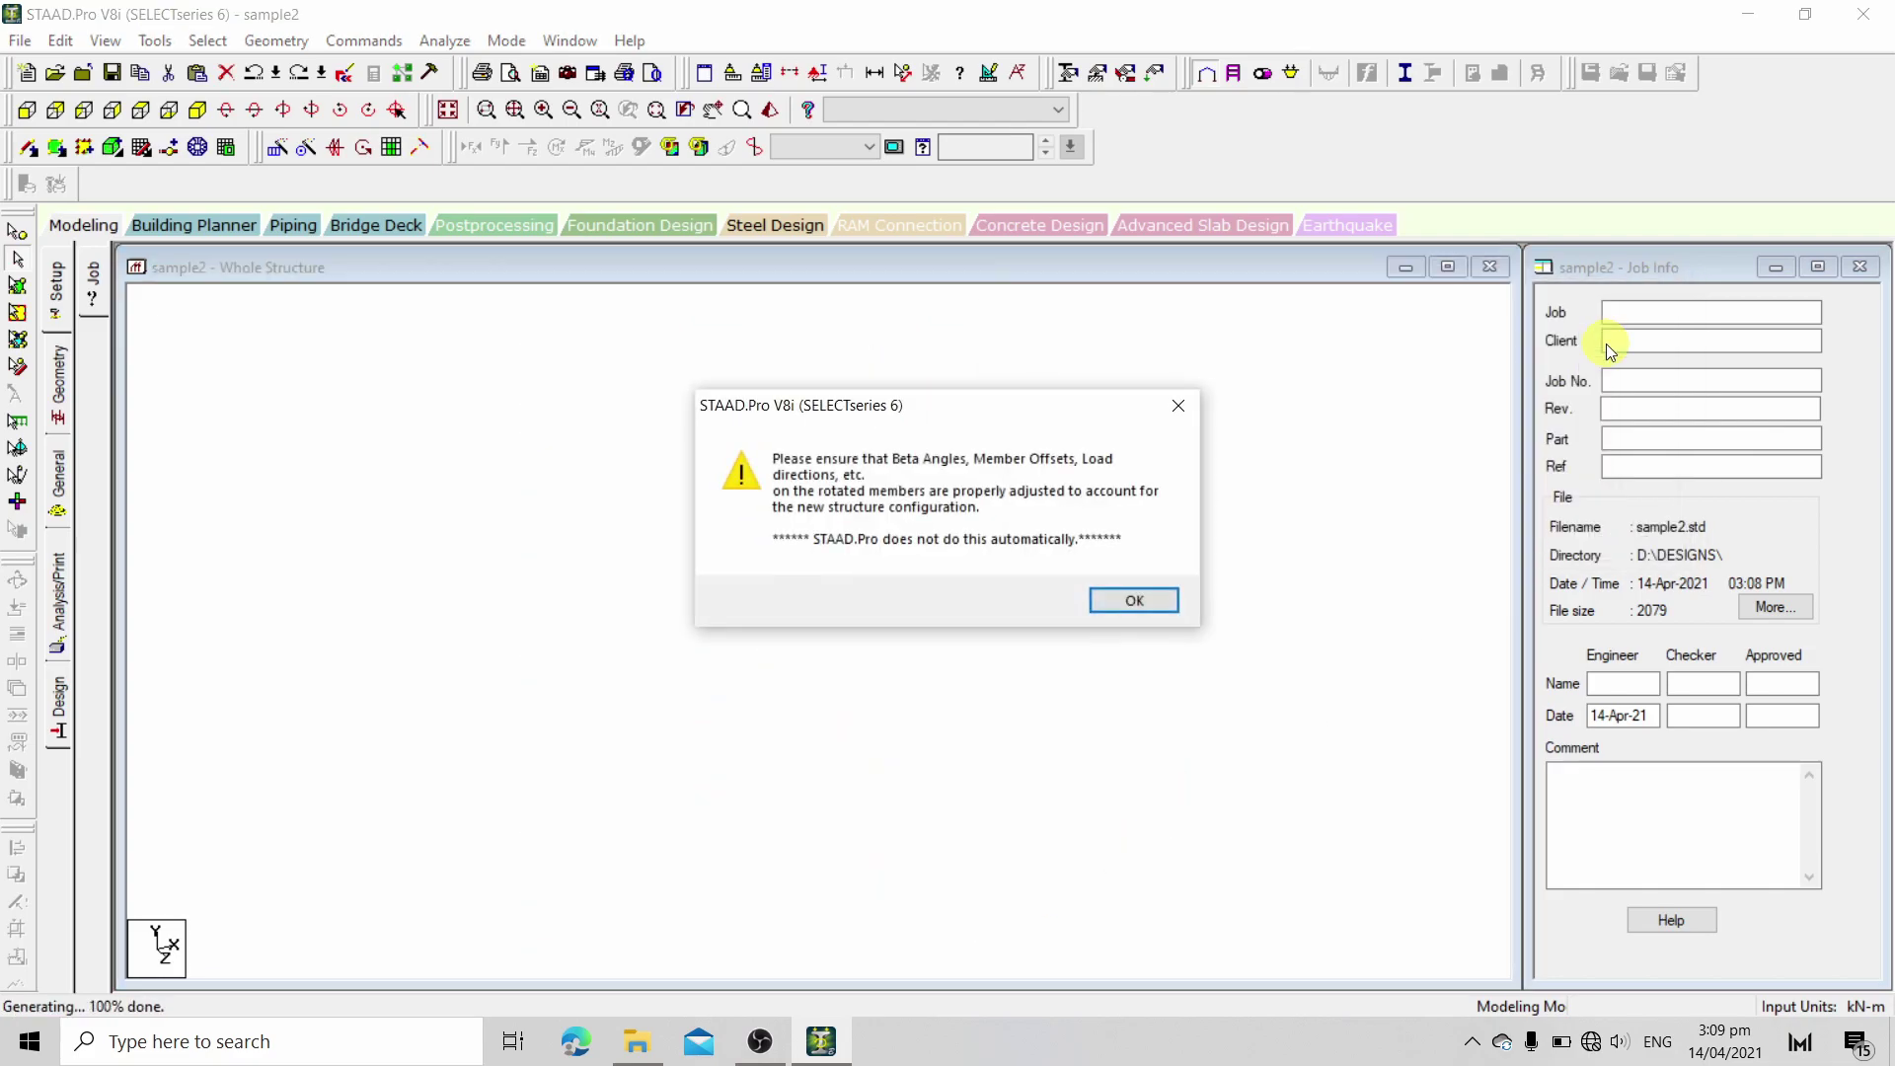
click(1132, 604)
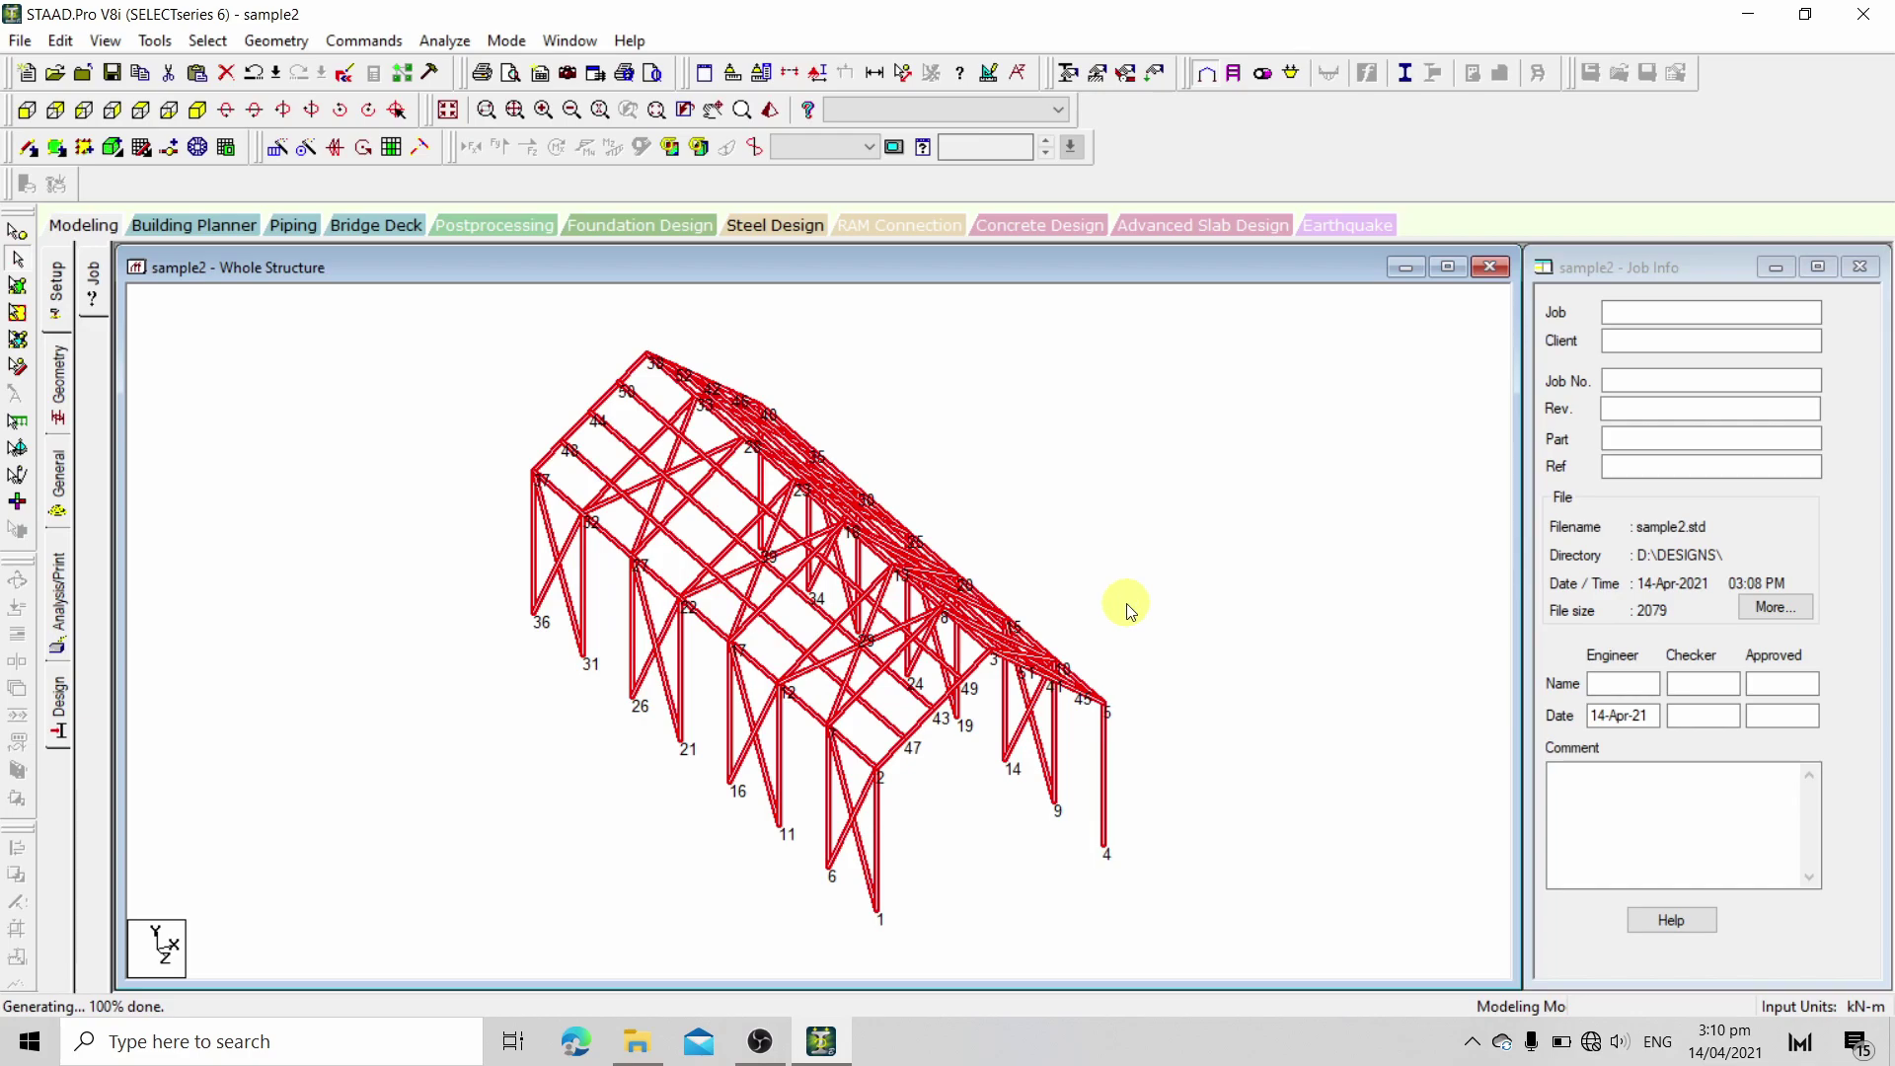
click(1036, 486)
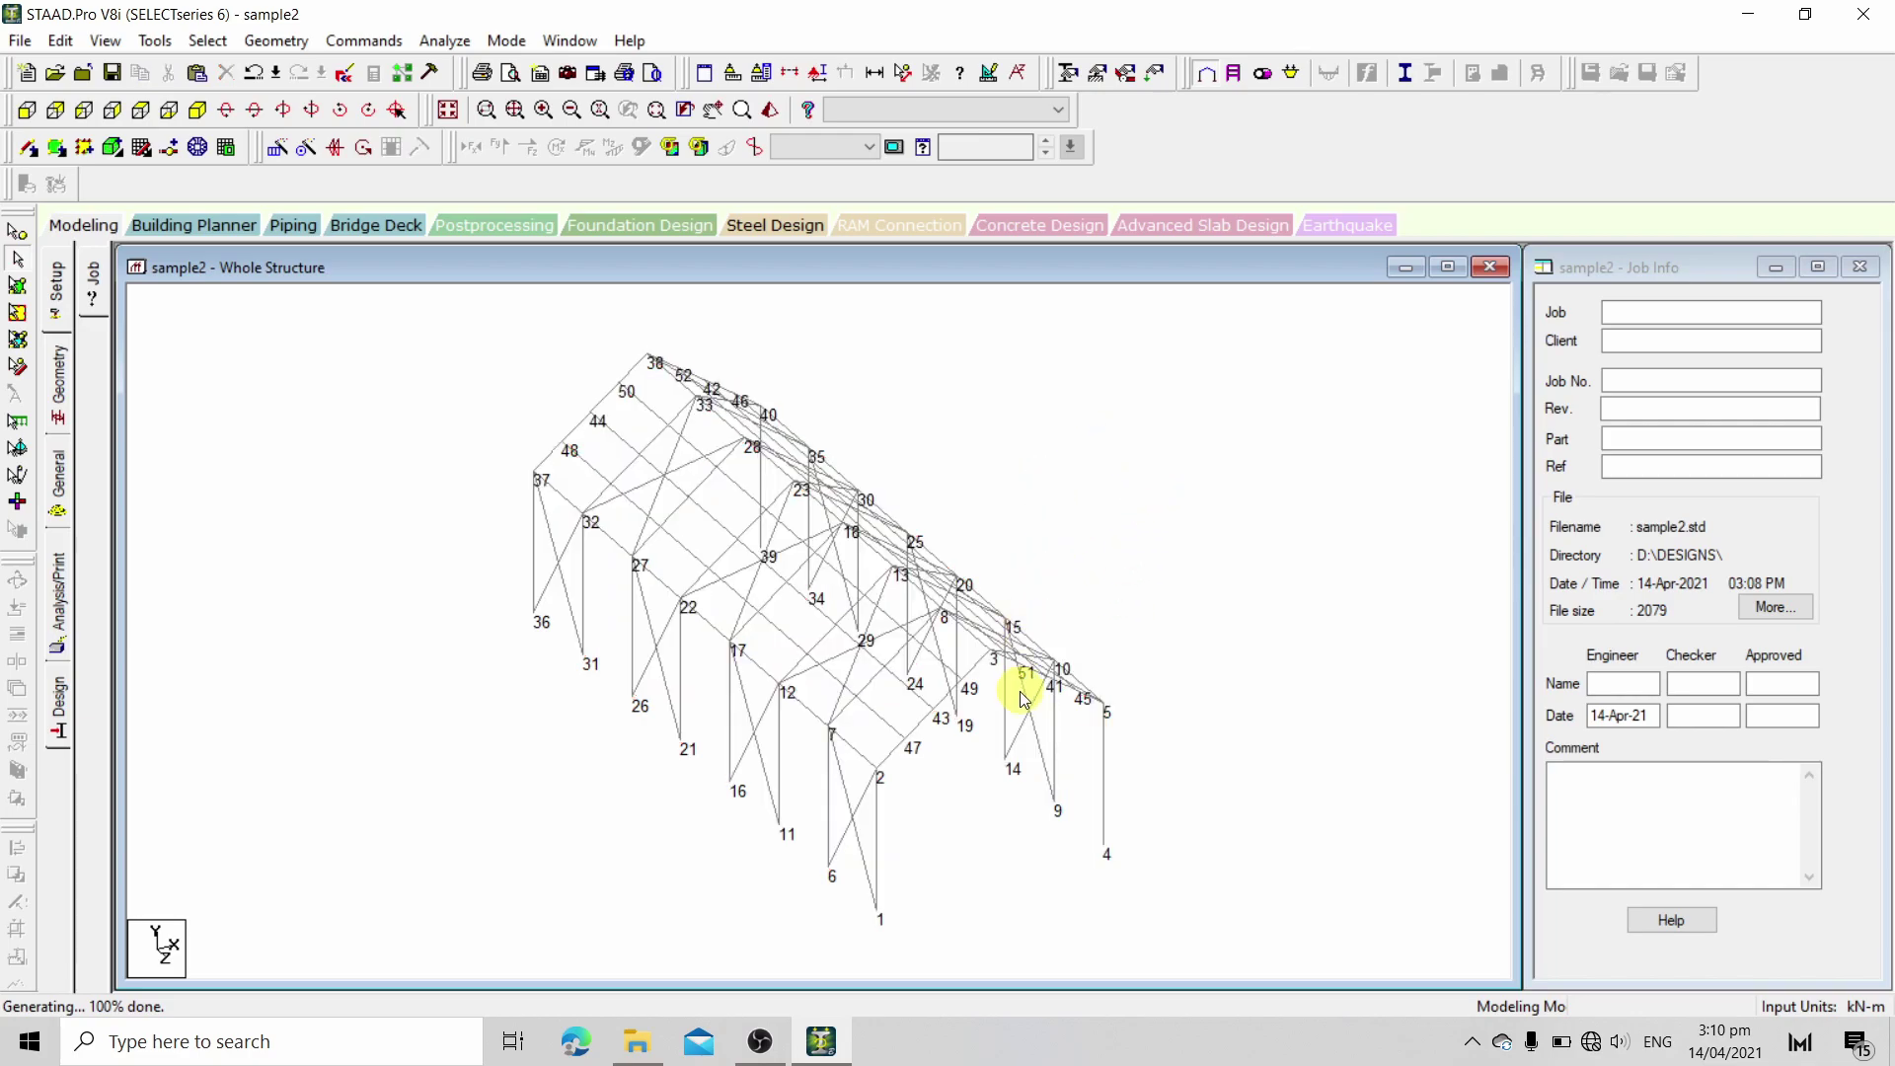
Turn off the node number labels for the structure
click(438, 446)
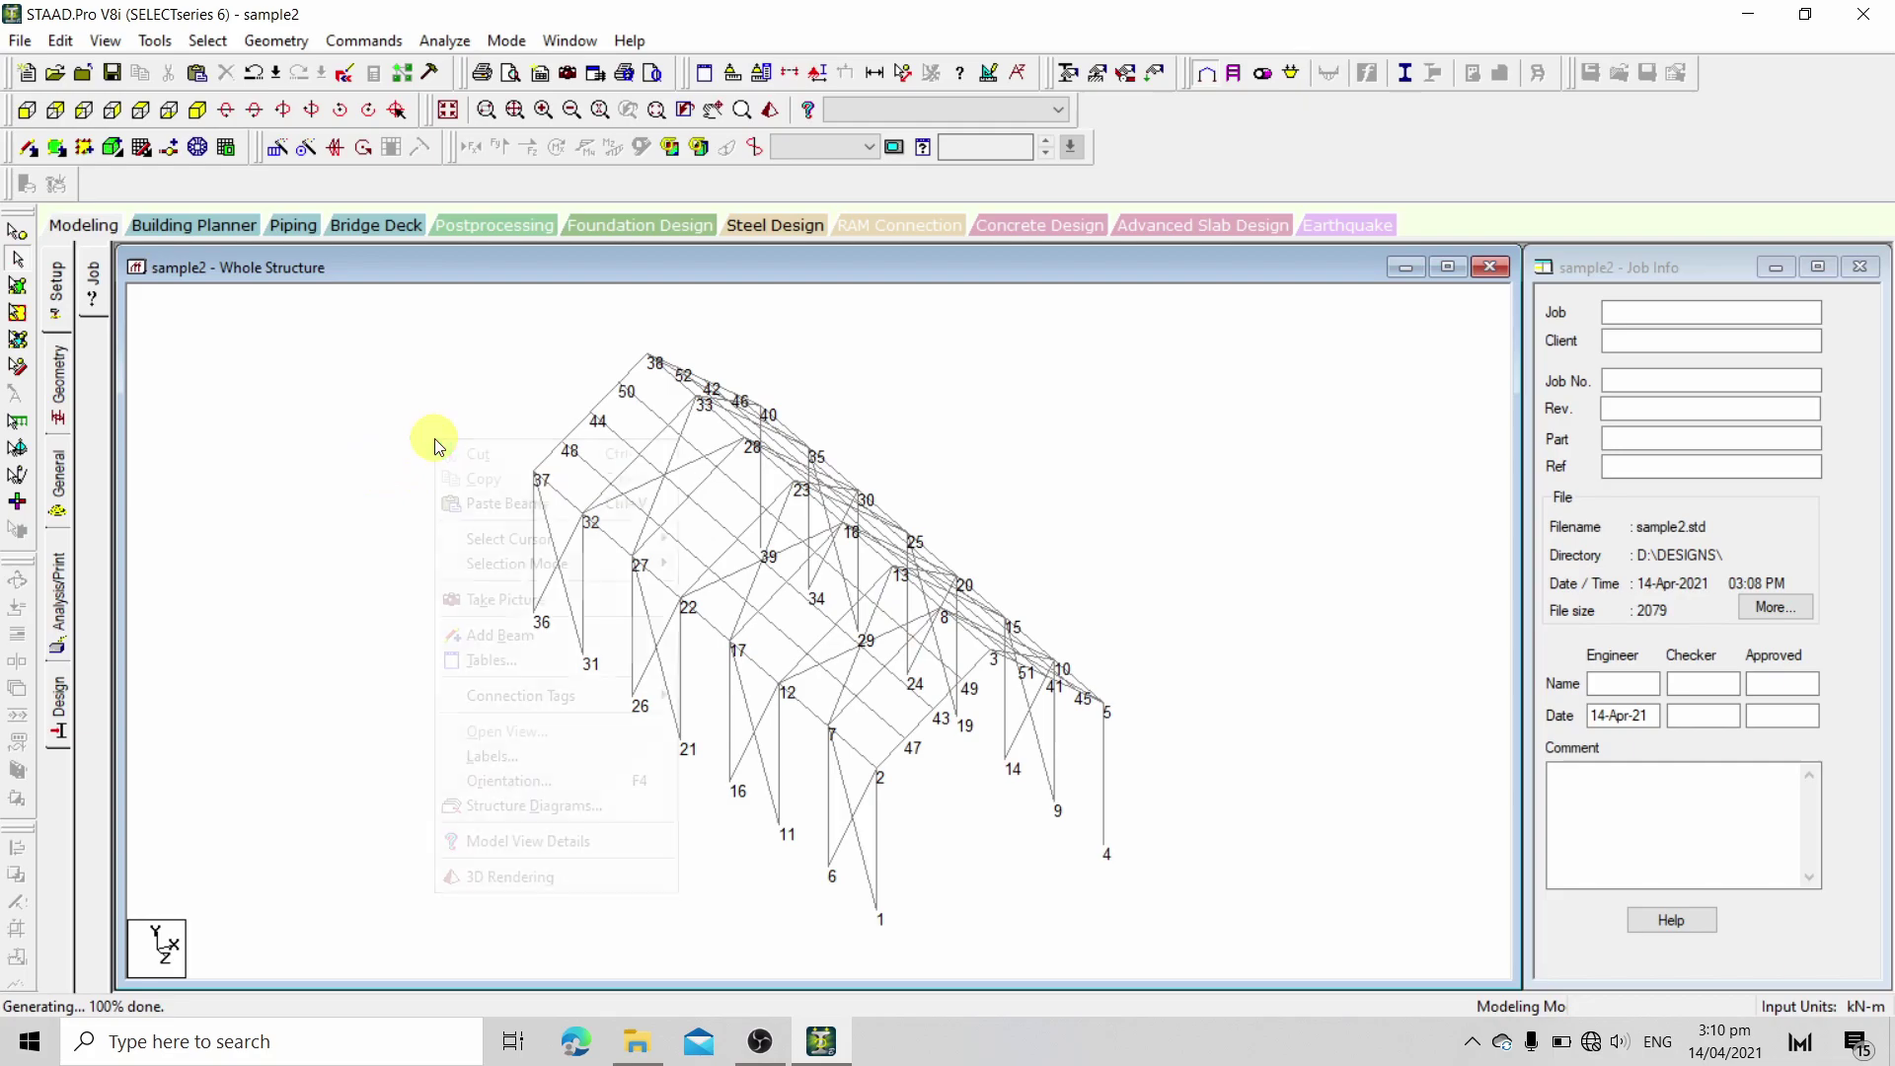
right_click(438, 446)
click(513, 769)
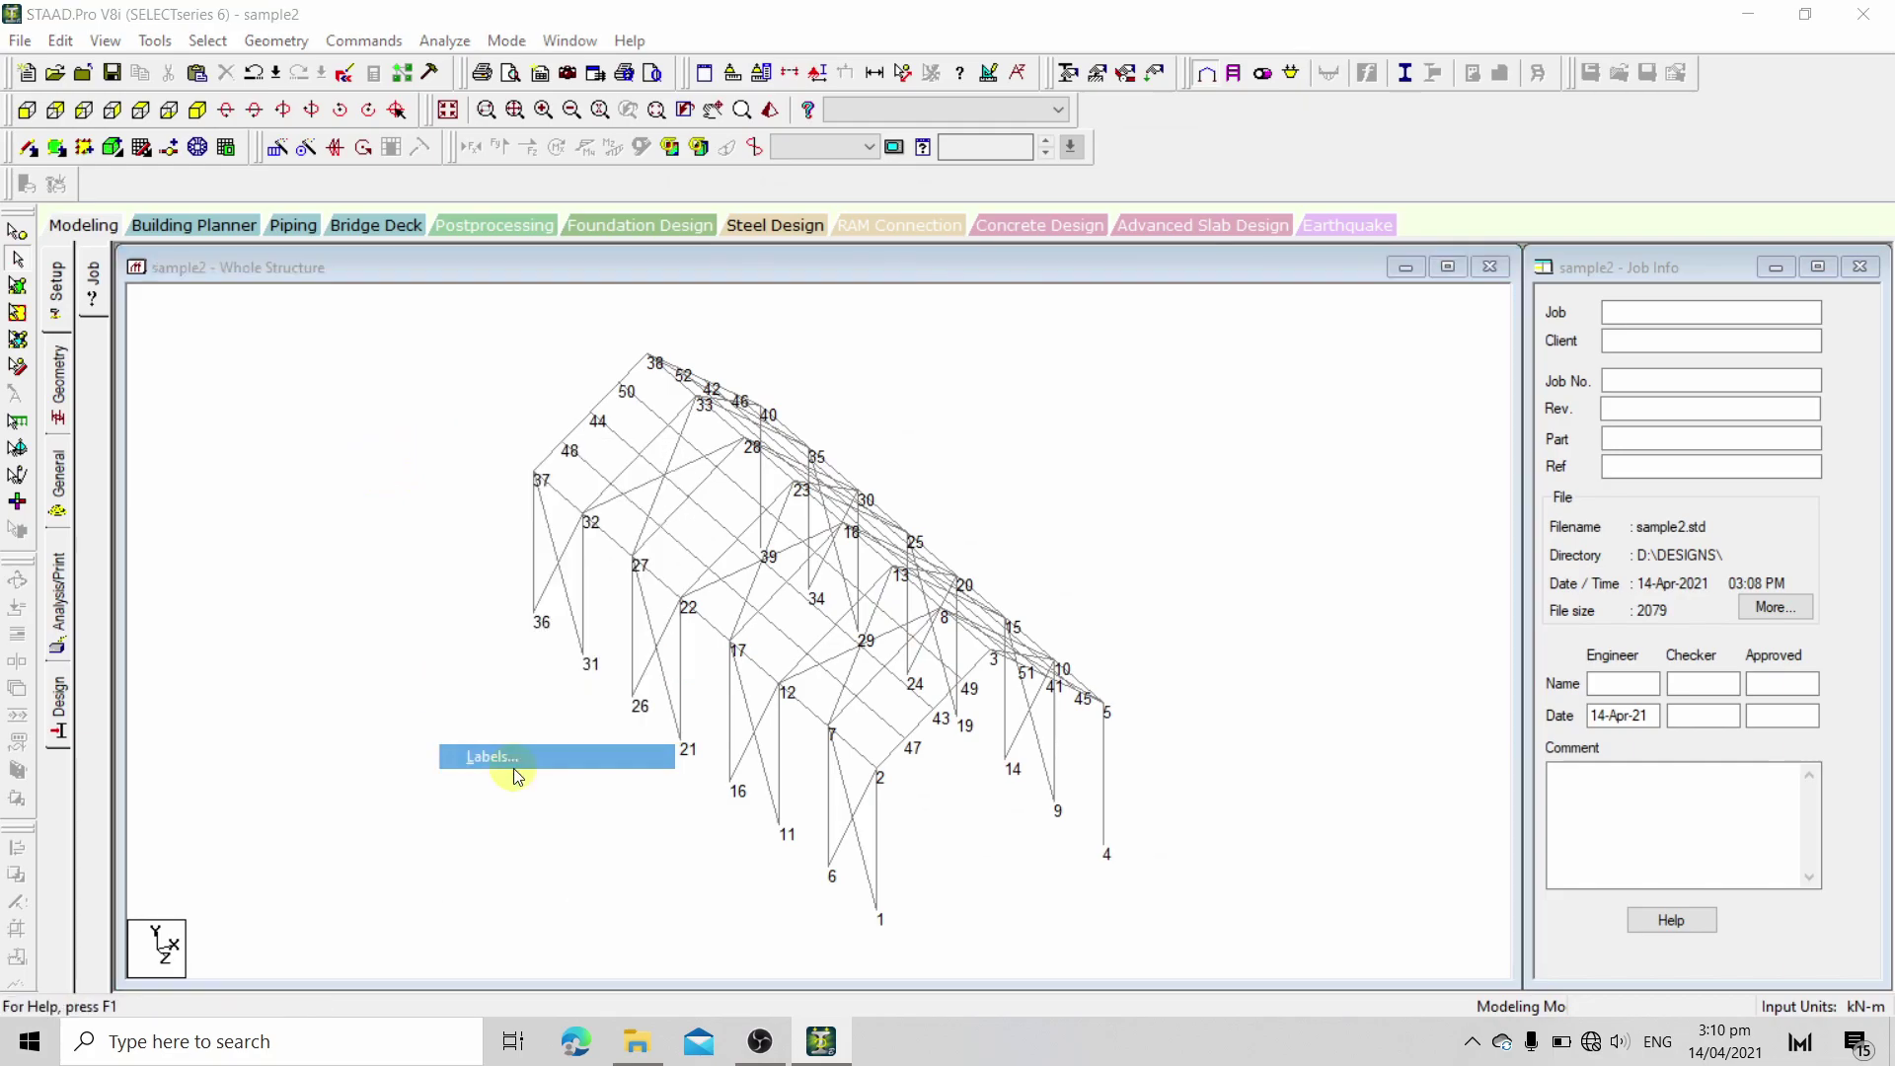
click(702, 246)
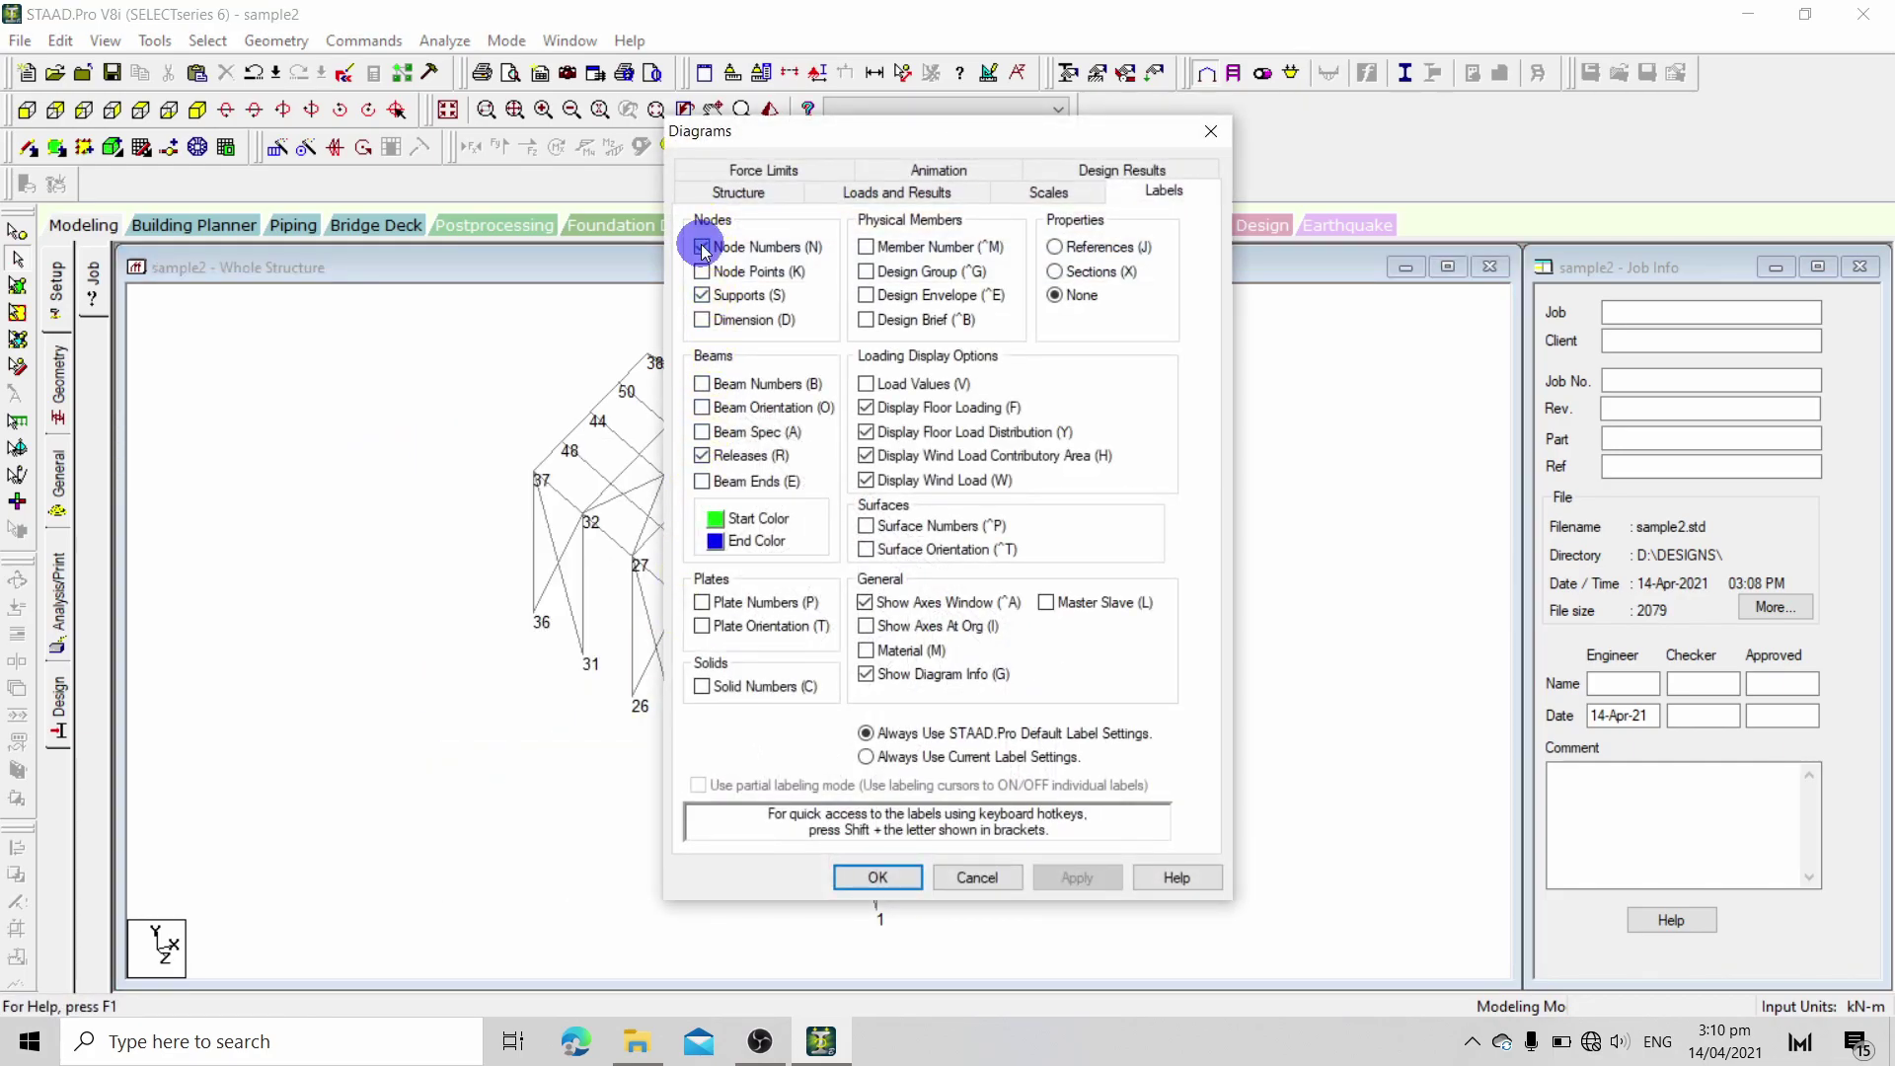
click(877, 877)
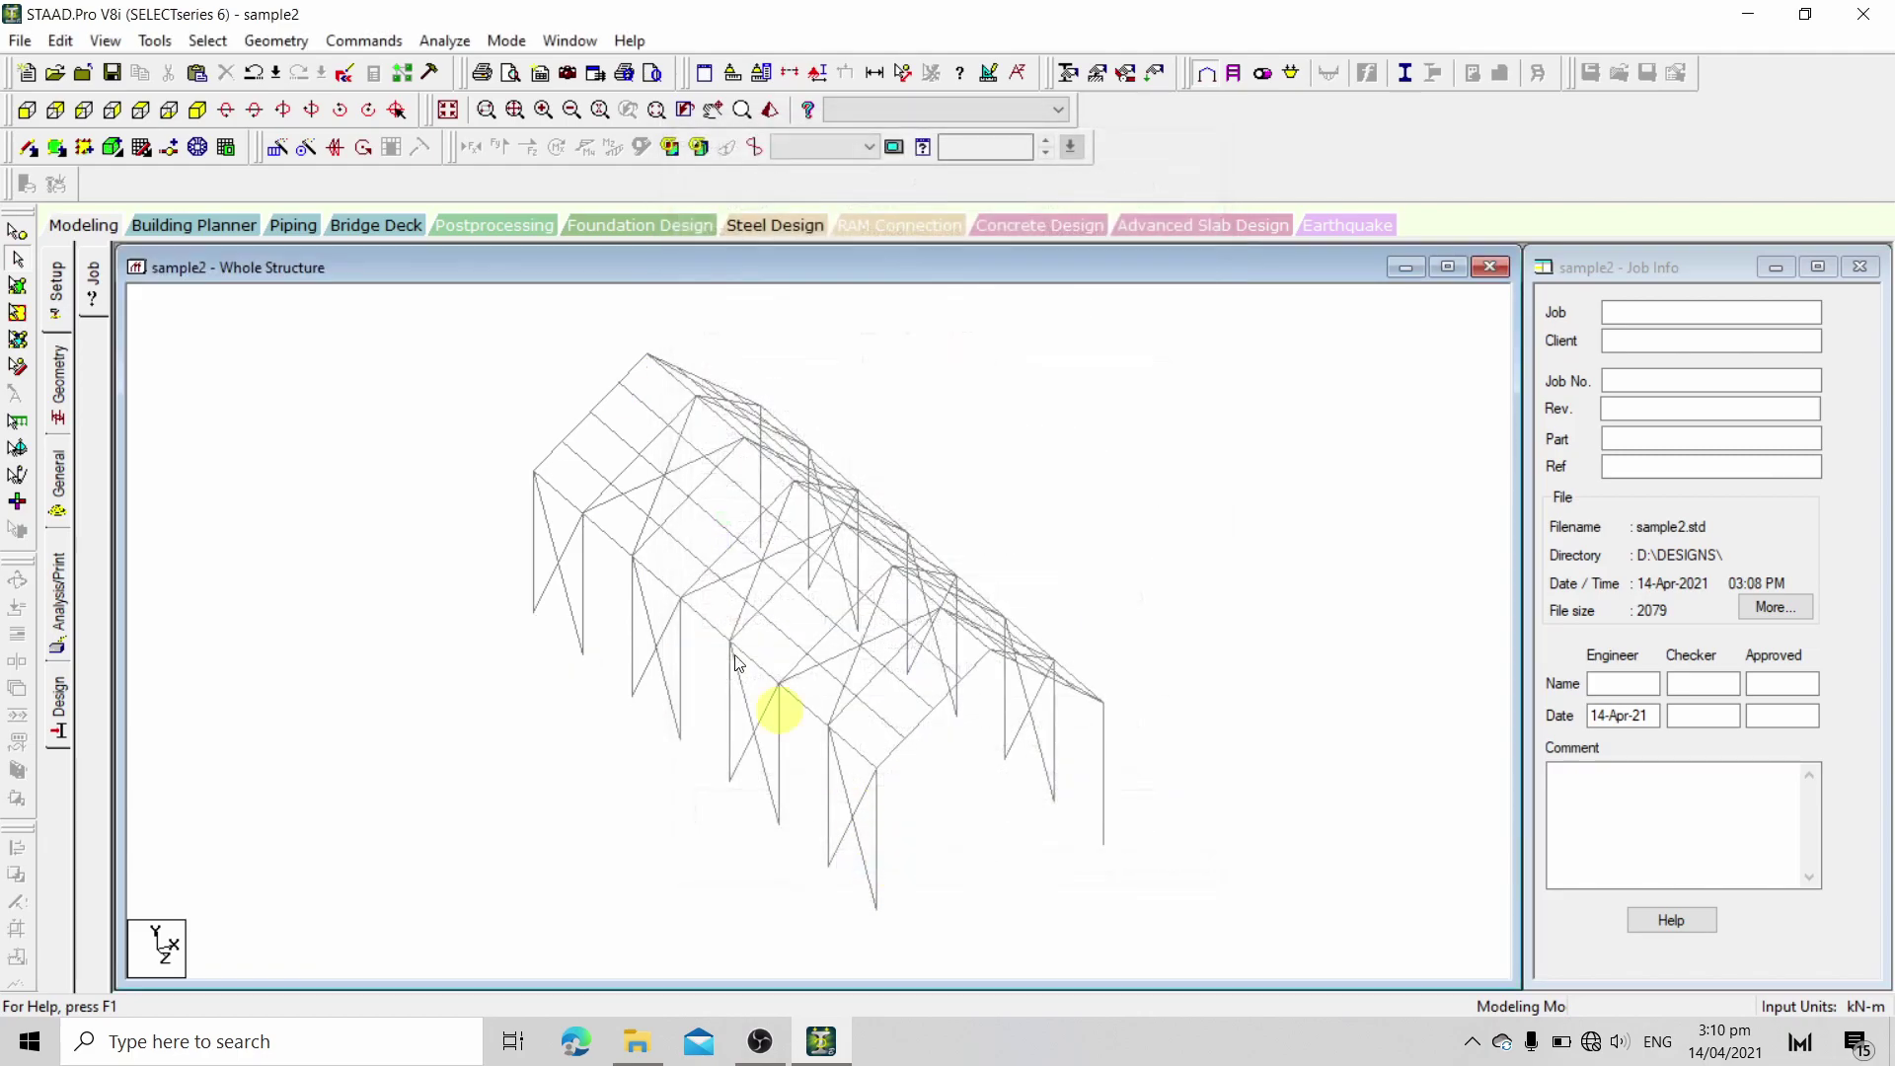
Switch to the Geometry page and examine the rotated frame's orientation from all sides
click(59, 373)
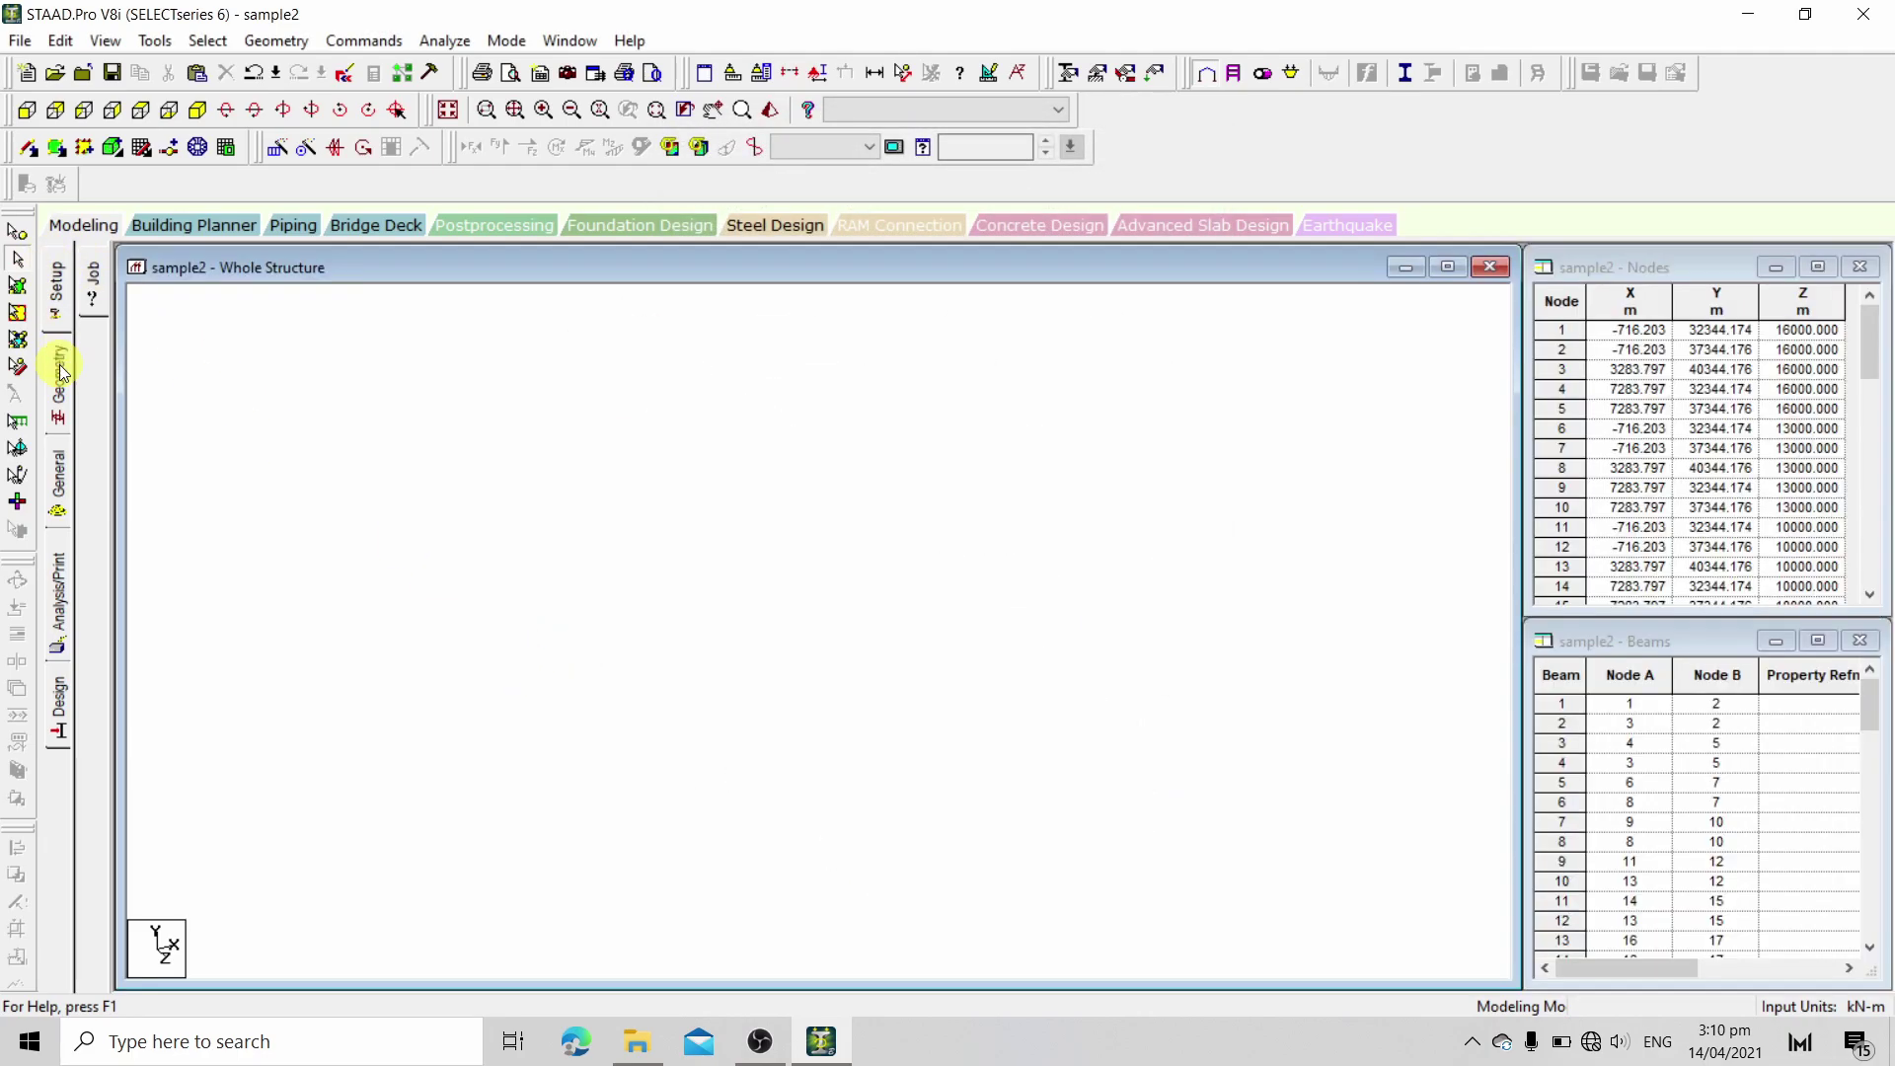
key(Right)
key(Right)
key(Right)
key(Right)
key(Right)
key(Right)
key(Right)
key(Right)
key(Right)
key(Right)
key(Right)
key(Right)
key(Right)
key(Right)
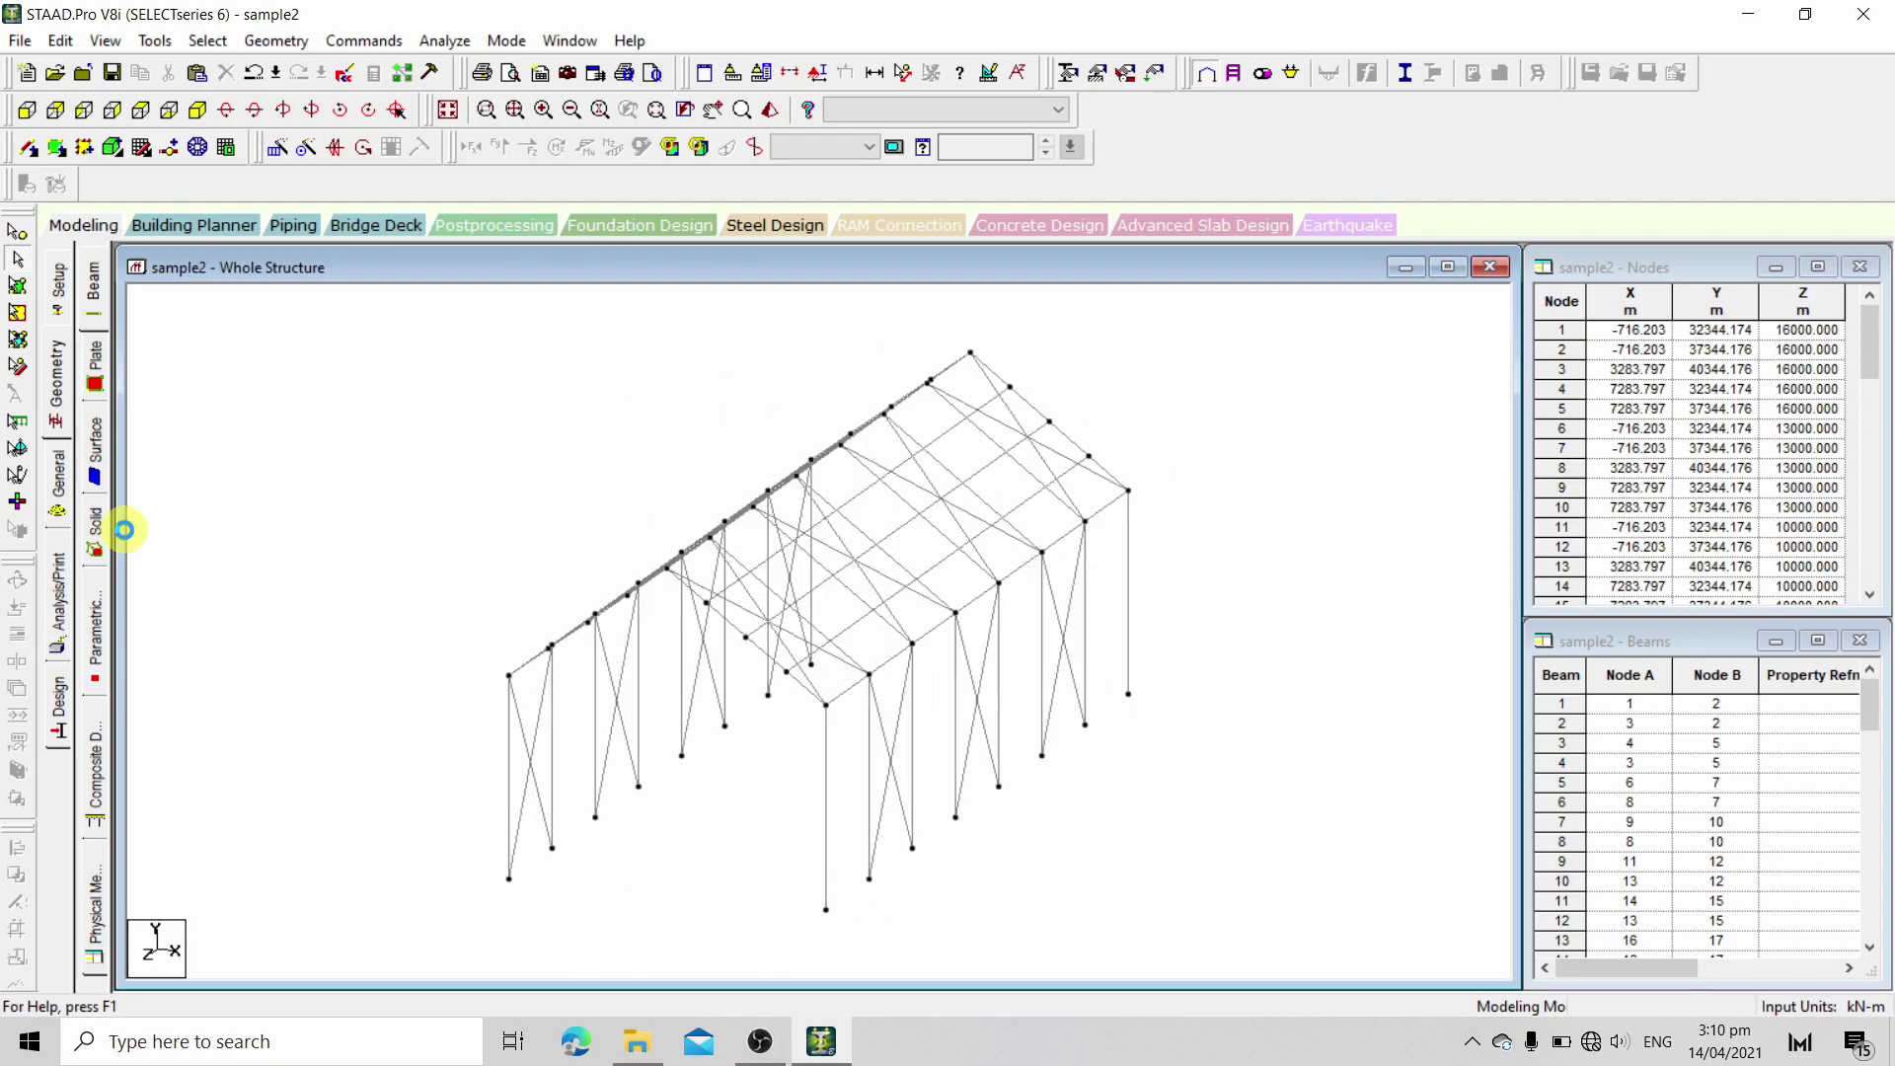
key(Right)
key(Right)
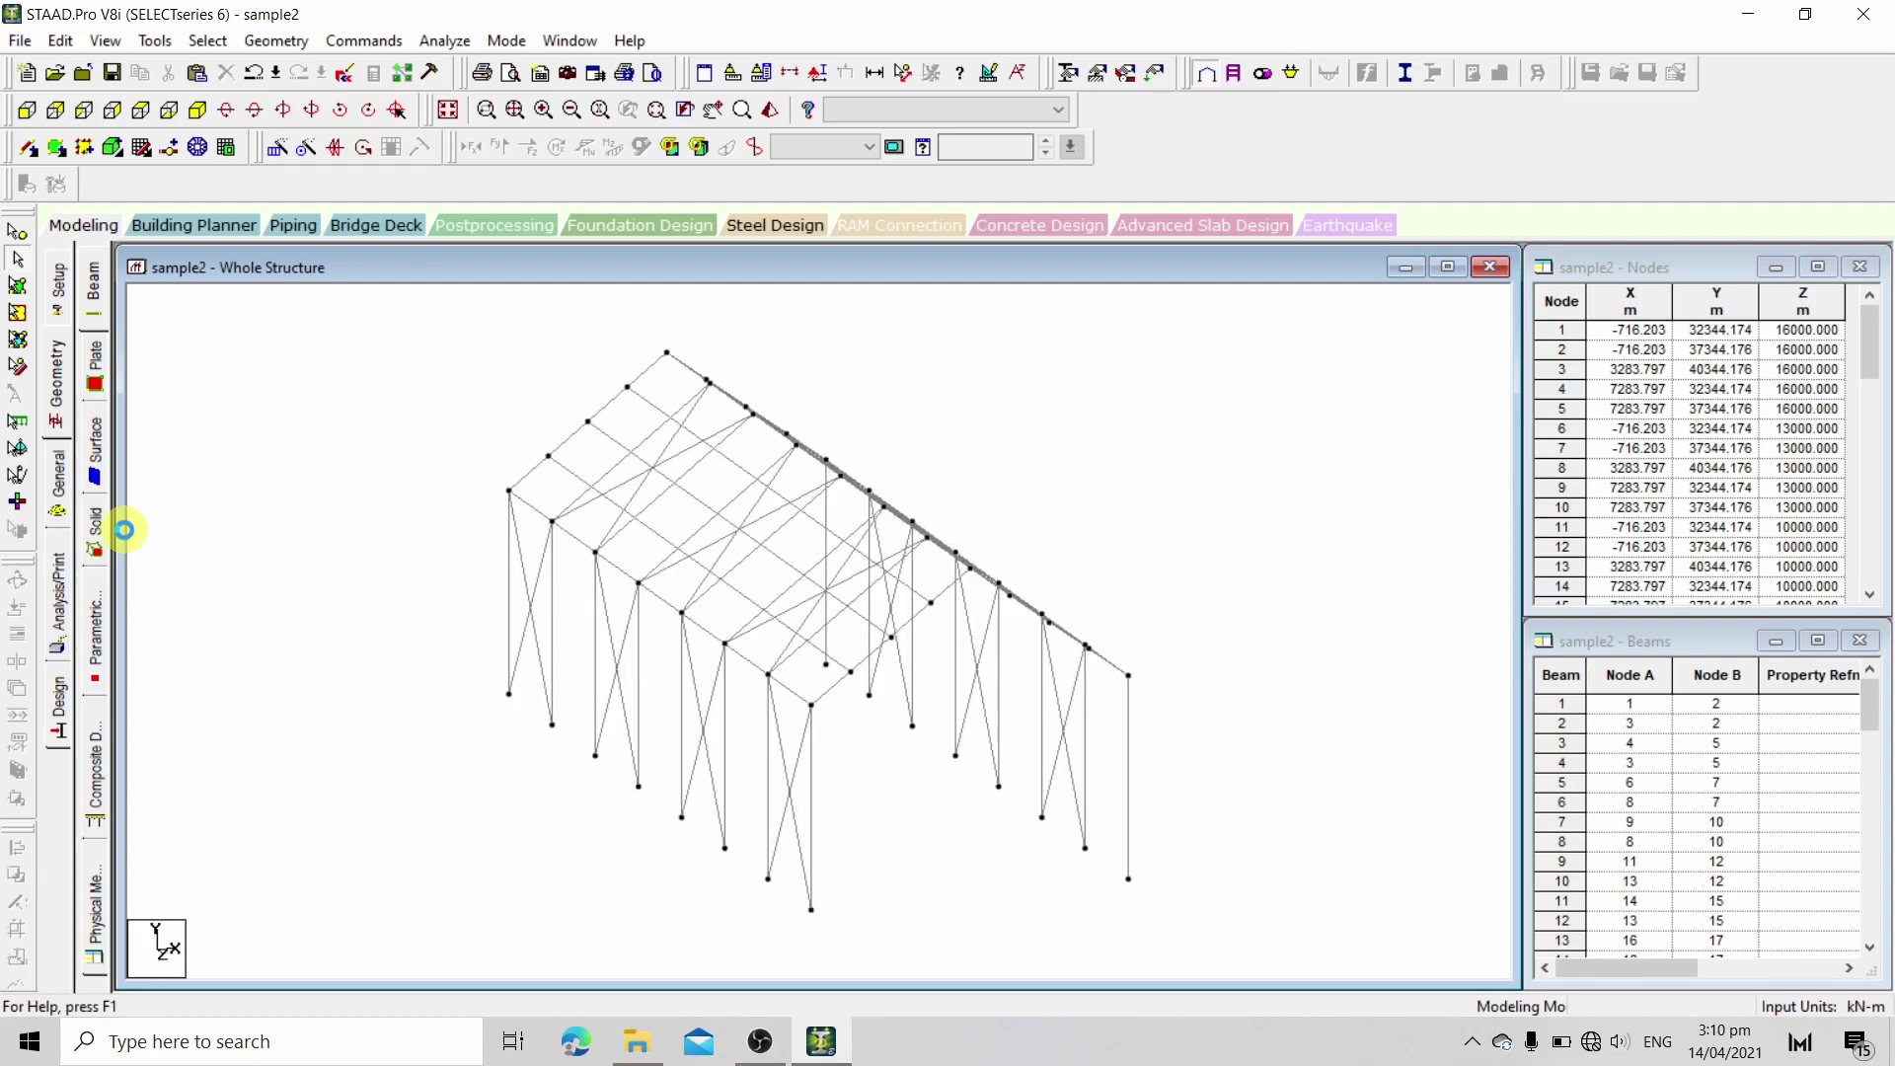
key(Right)
key(Right)
key(Right)
key(Right)
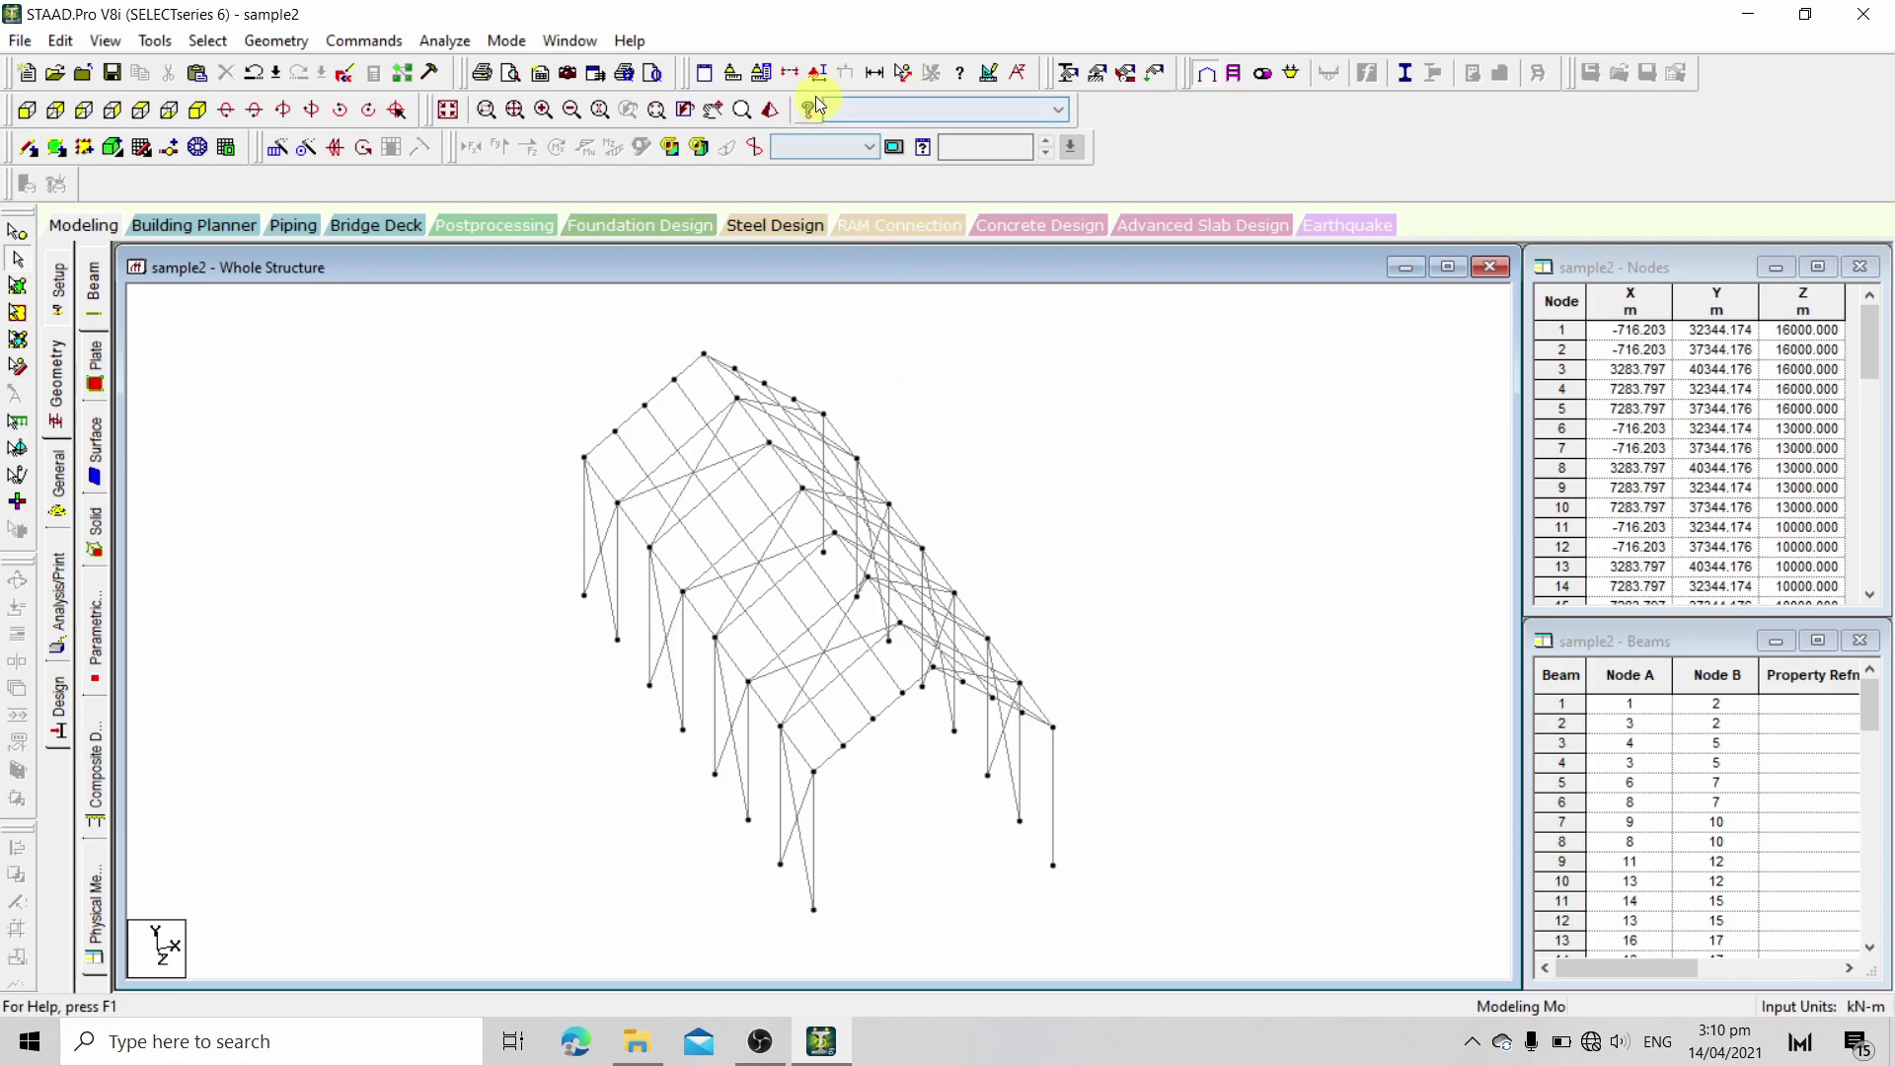
Open the 3D rendered view of the frame and examine the model in it from another angle
click(762, 118)
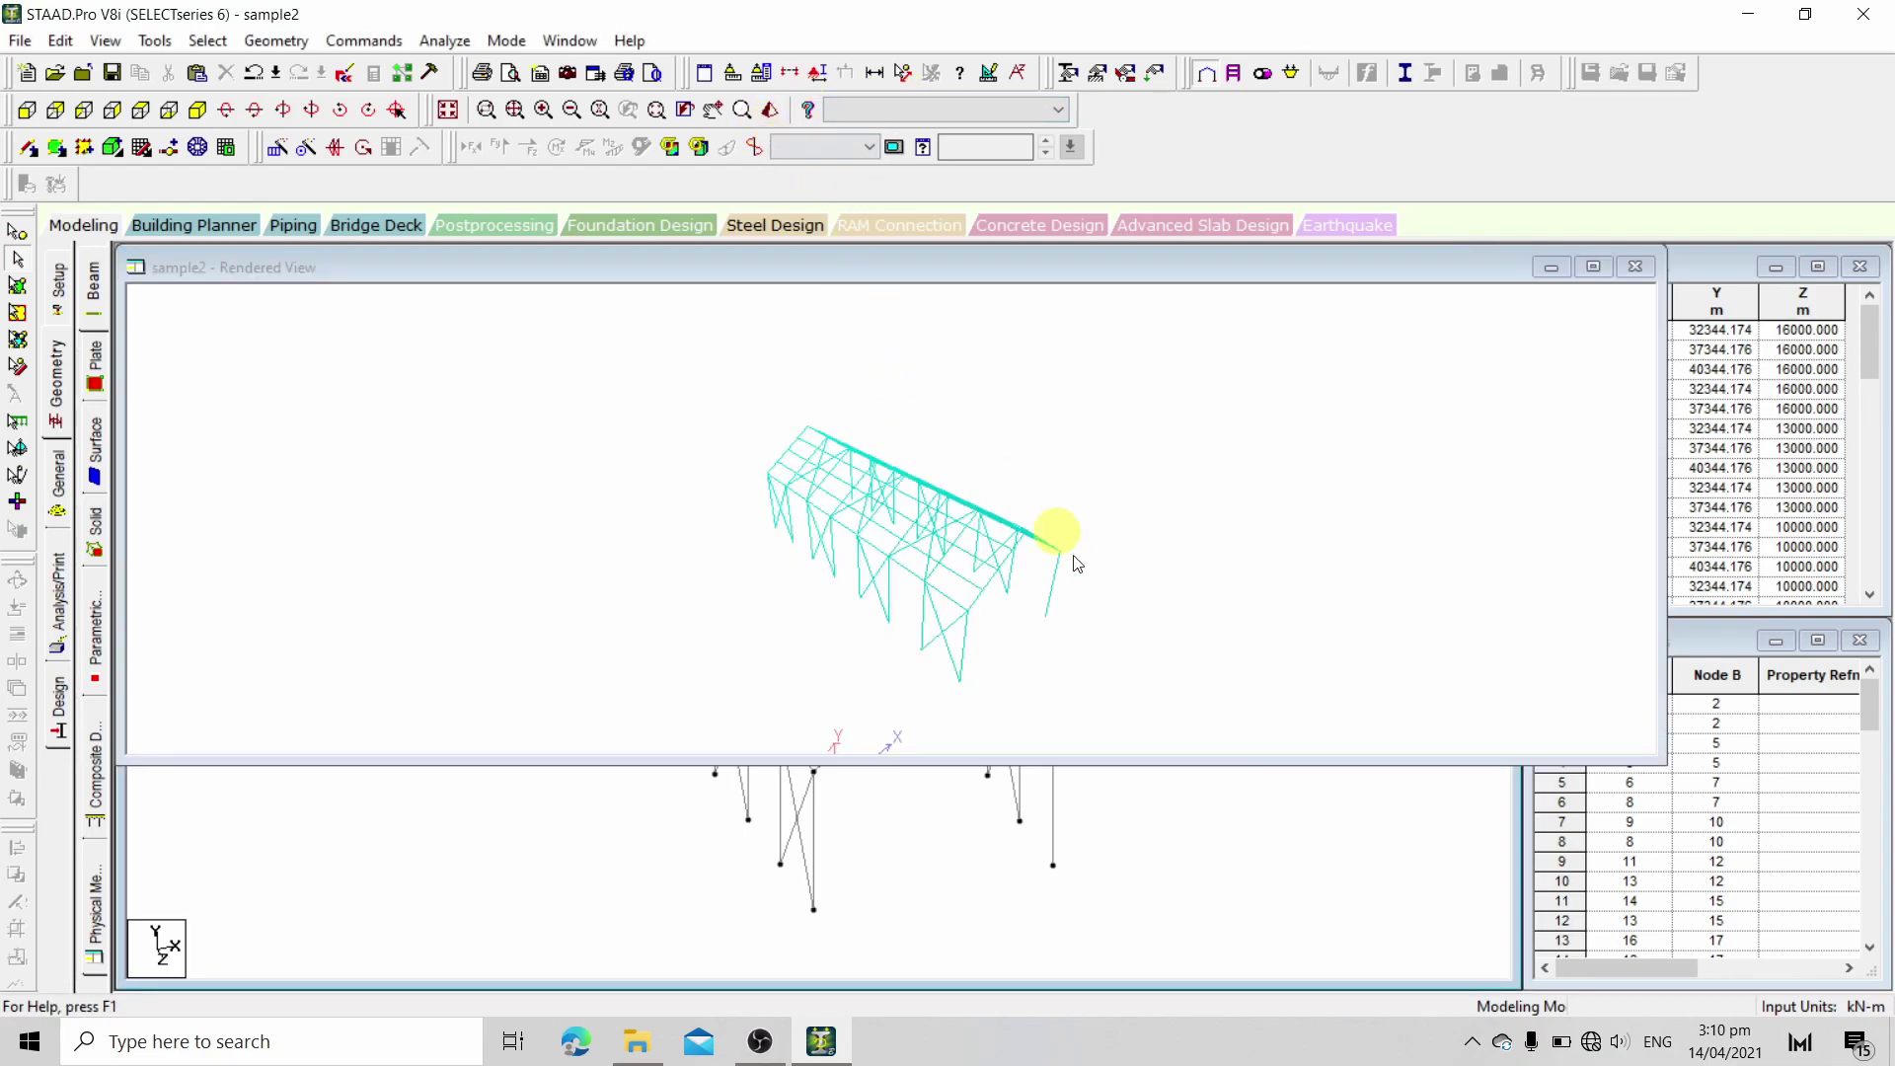
drag(978, 701, 1068, 596)
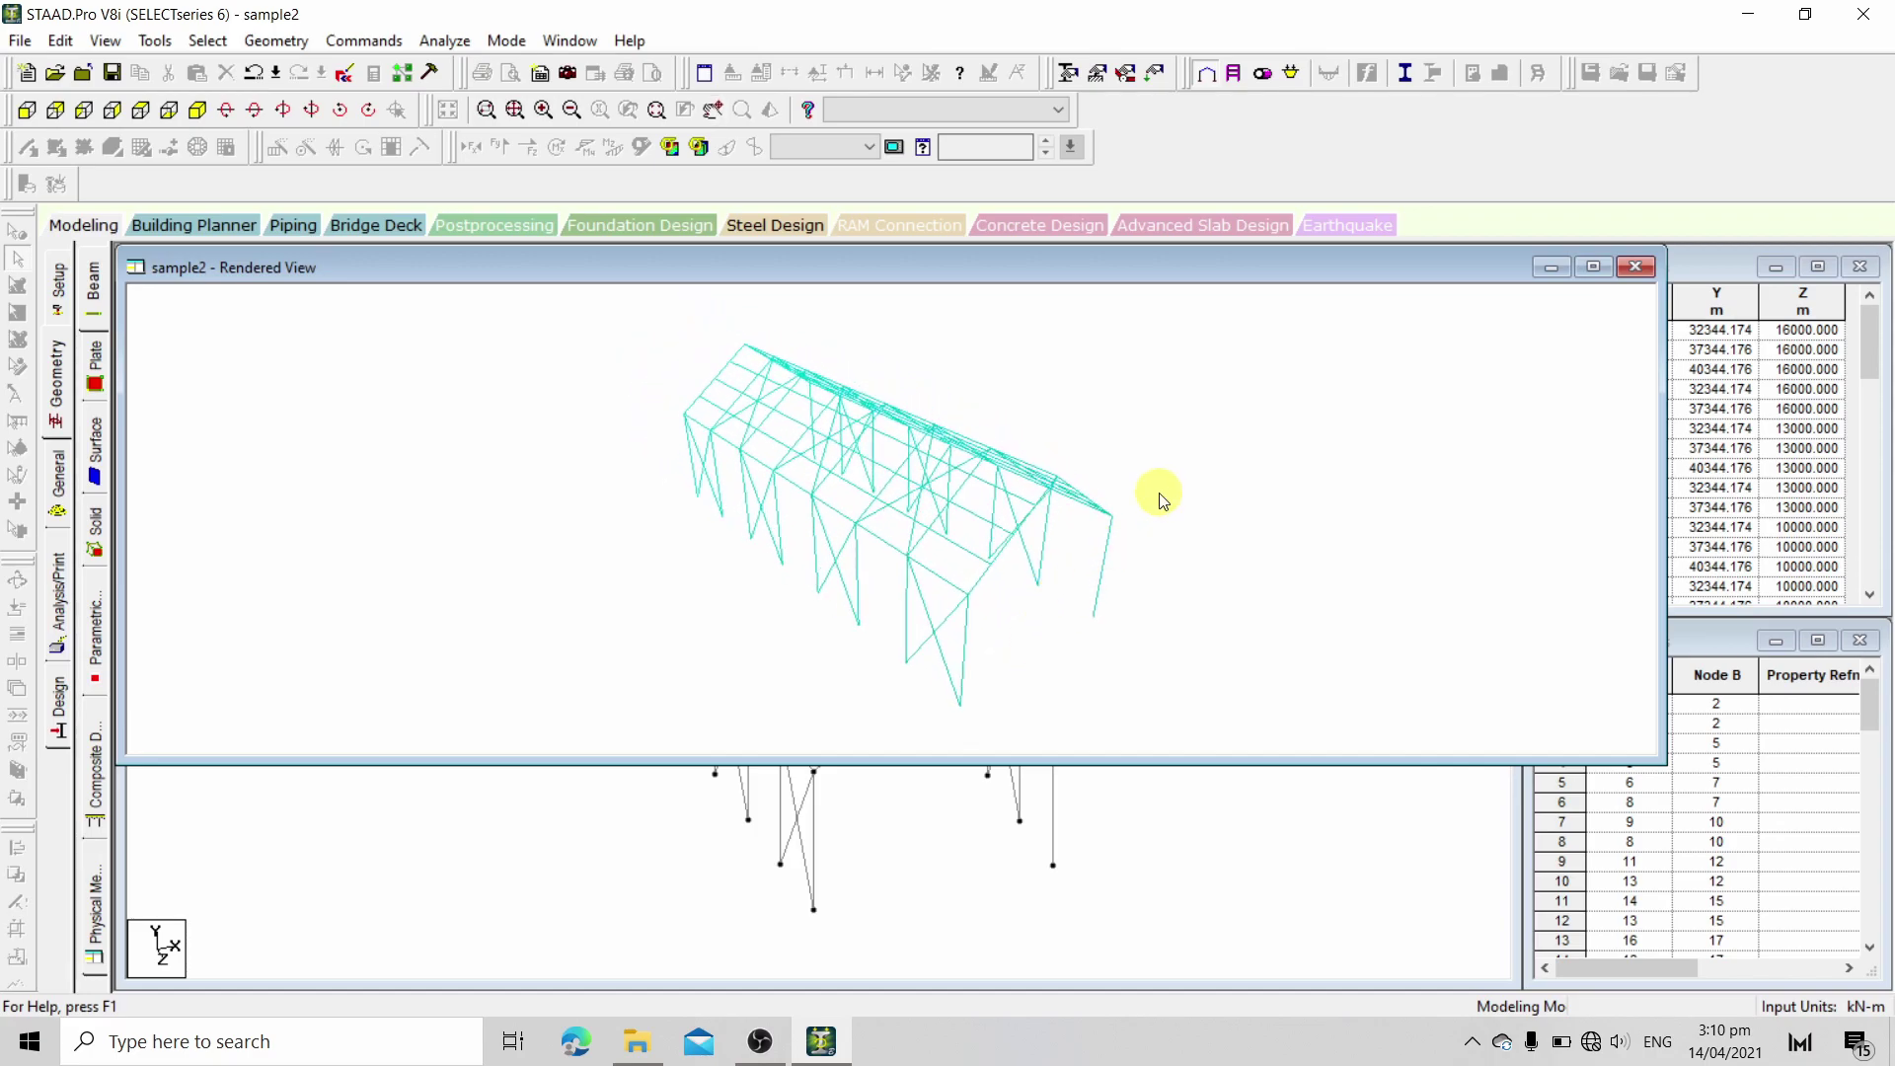